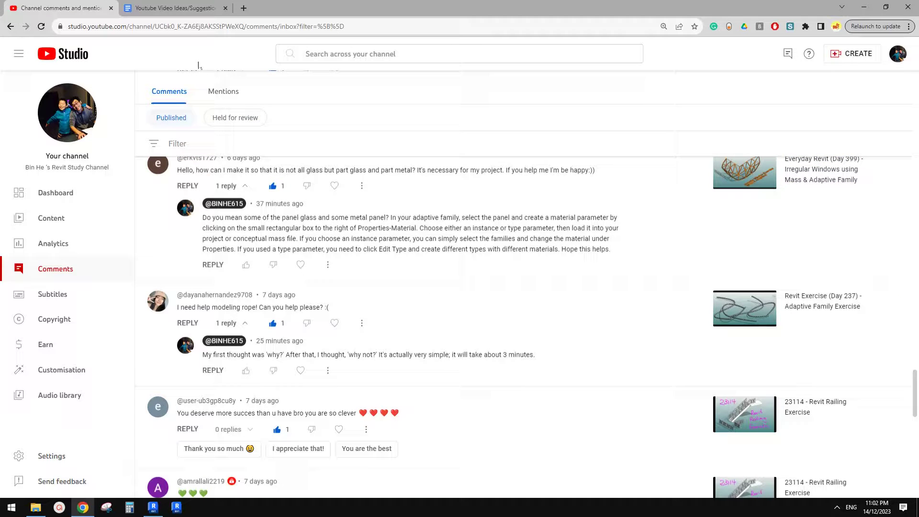
- Switch to the Revit project and examine the existing twisted rope up close and along its full length in the 3D view
left_click(176, 9)
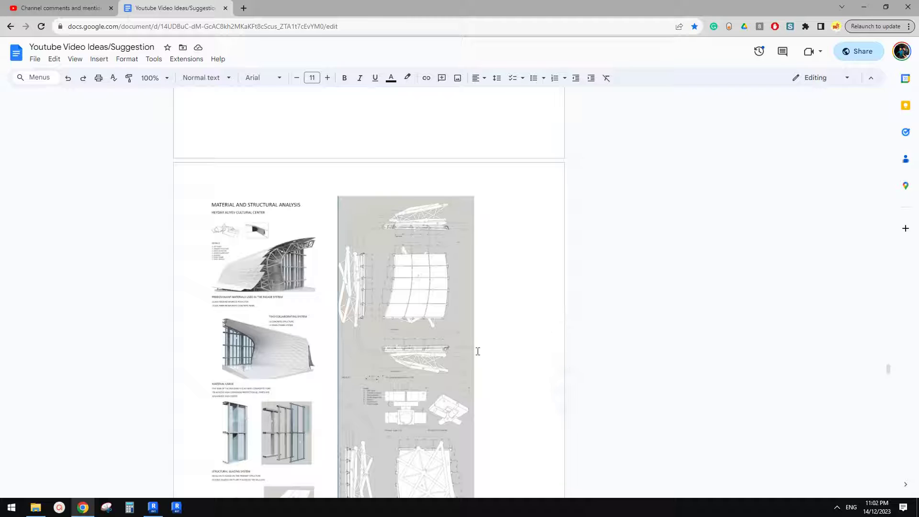
left_click(83, 9)
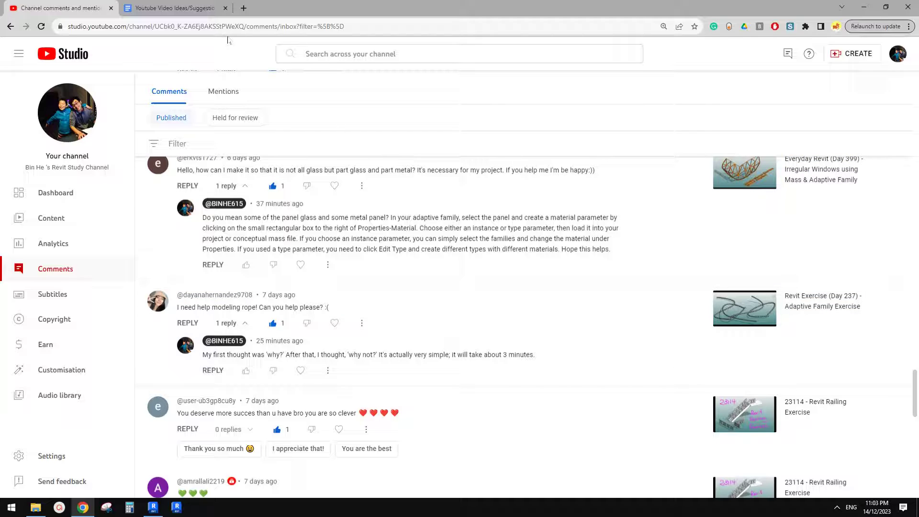
left_click(153, 506)
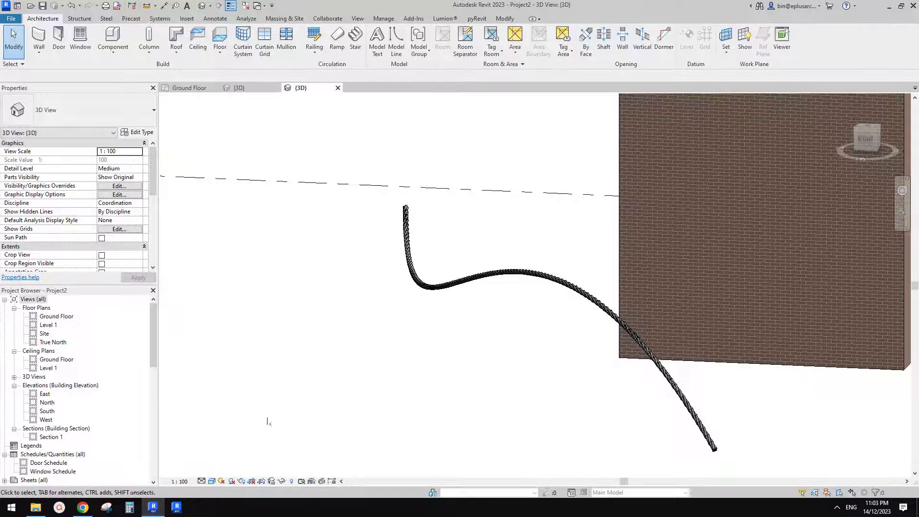
middle_click_drag(426, 364, 528, 313, "shift")
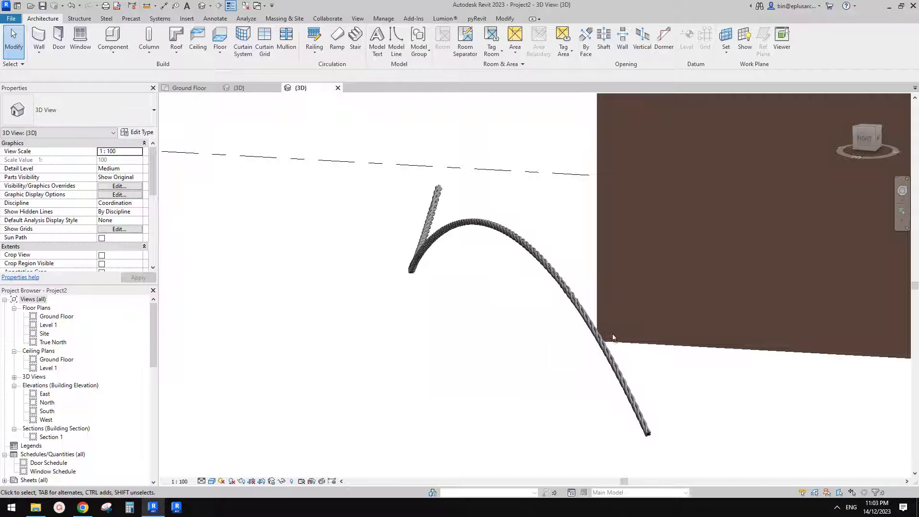
middle_click_drag(583, 338, 569, 362, "shift")
scroll(523, 229, "up", 8)
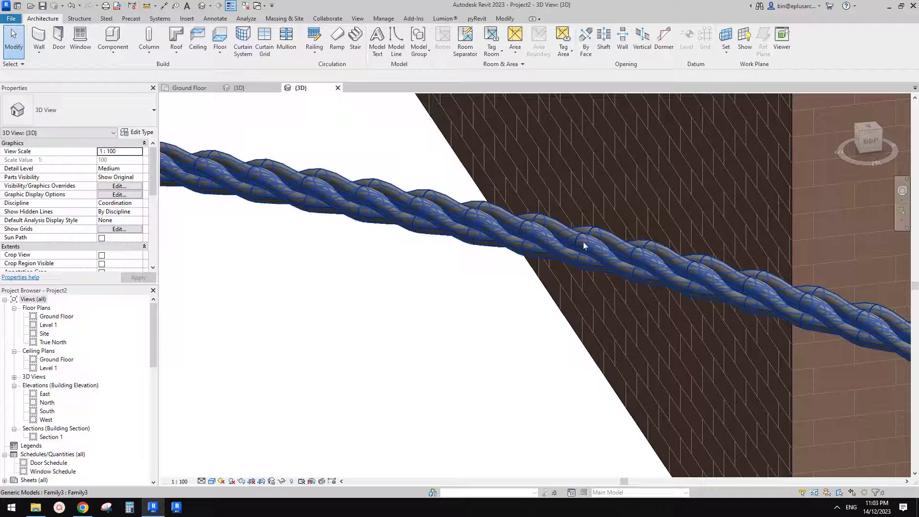
scroll(537, 304, "down", 6)
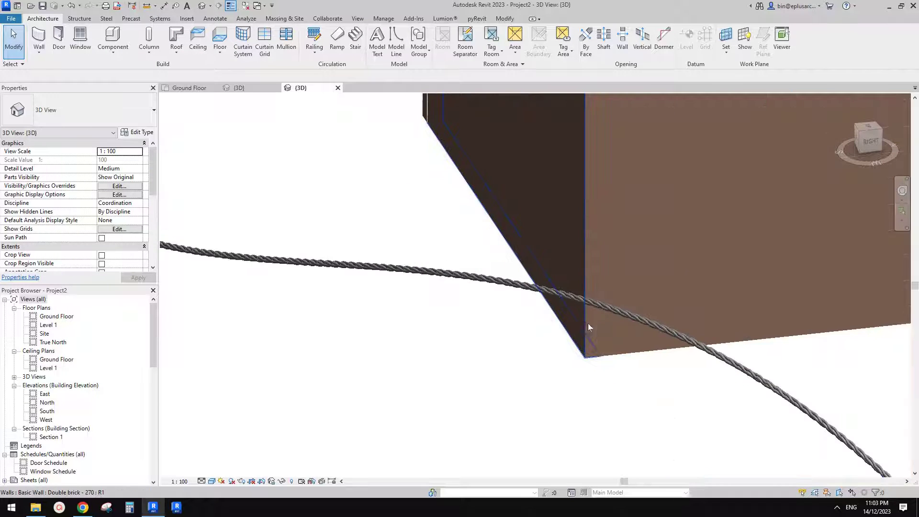
middle_click_drag(586, 325, 527, 324, "shift")
scroll(525, 319, "down", 2)
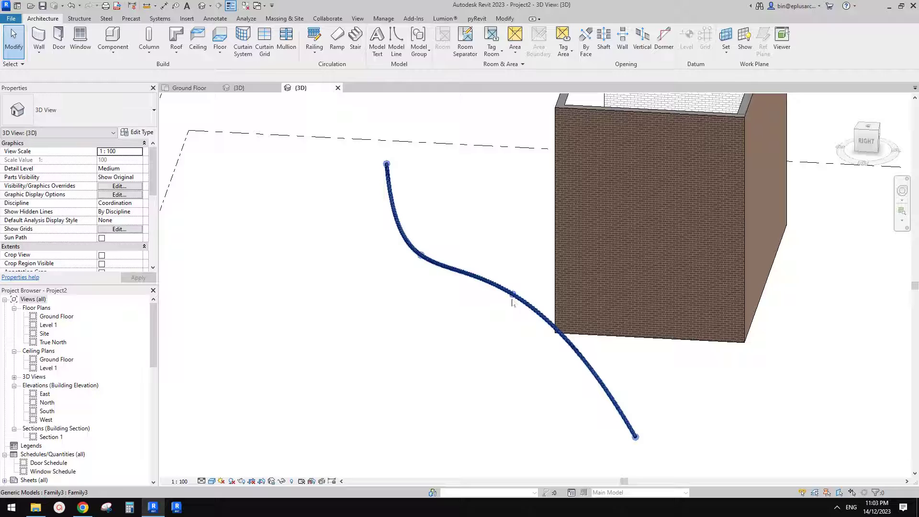
- Create a similar four-point rope with two points on each of two adjacent outer faces of the brick box
left_click(512, 295)
middle_click_drag(564, 288, 595, 232, "shift")
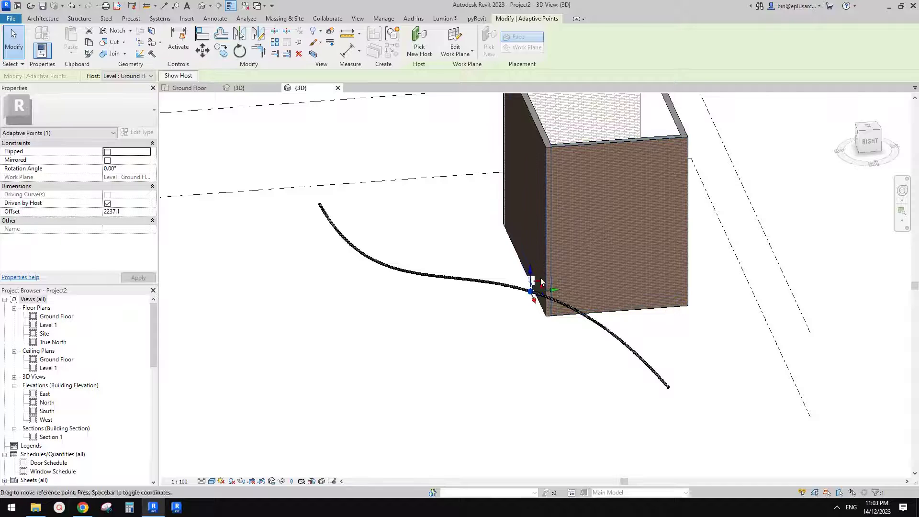
left_click(592, 333)
left_click(593, 328)
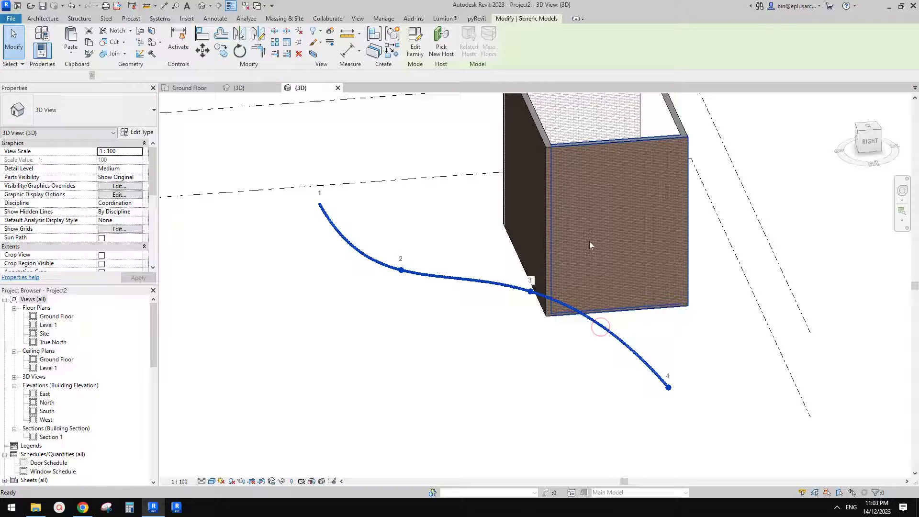
key("c")
key("s")
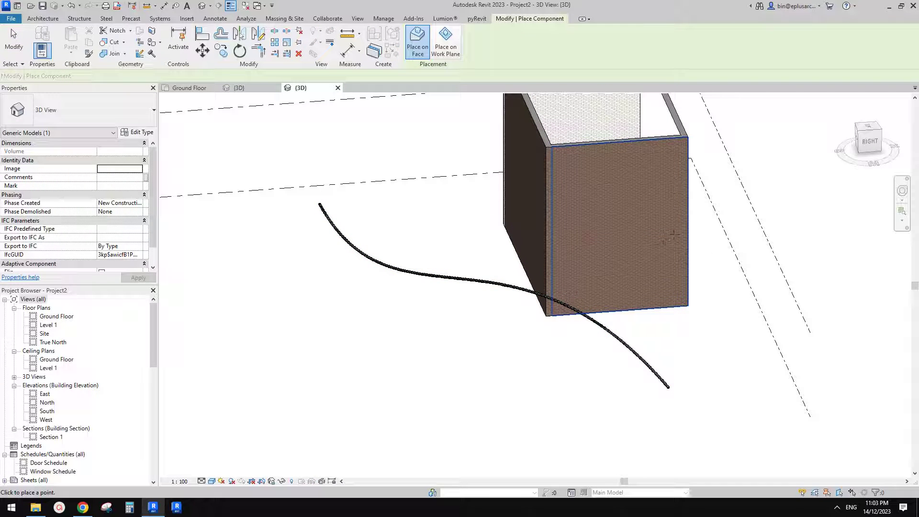
middle_click_drag(613, 248, 657, 294, "shift")
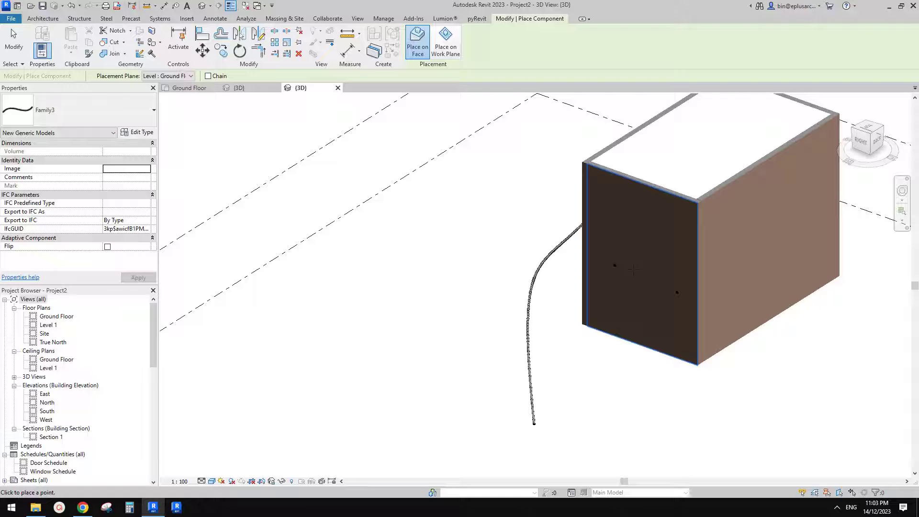
left_click(716, 250)
key("Escape")
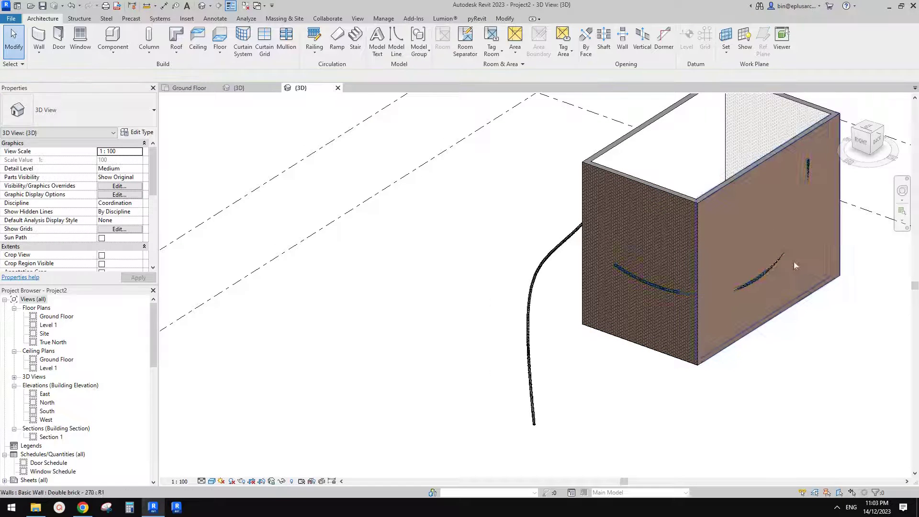
- Try deleting the brick wall that hosts rope points 3 and 4, and undo the deletion
middle_click_drag(793, 262, 707, 290)
middle_click_drag(707, 291, 650, 279, "shift")
scroll(653, 281, "up", 1)
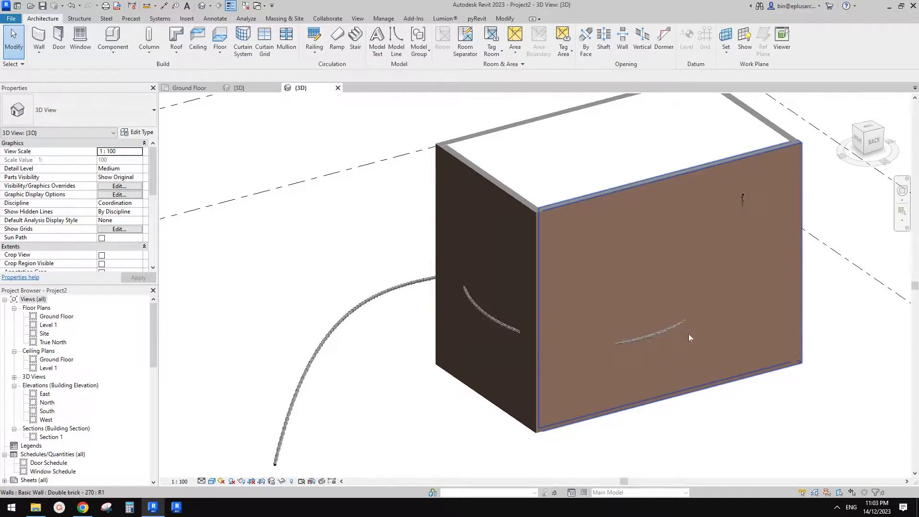
left_click(669, 329)
middle_click_drag(669, 330, 629, 283, "shift")
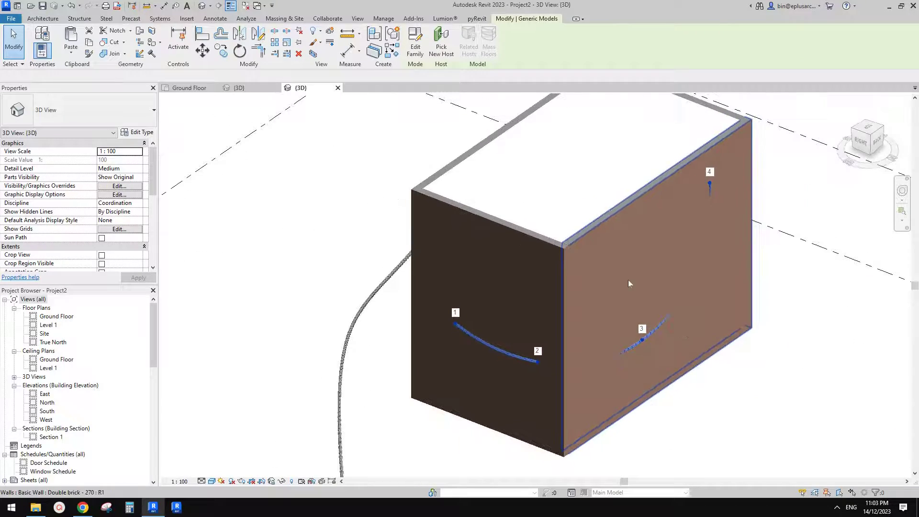
left_click(628, 283)
key("Escape")
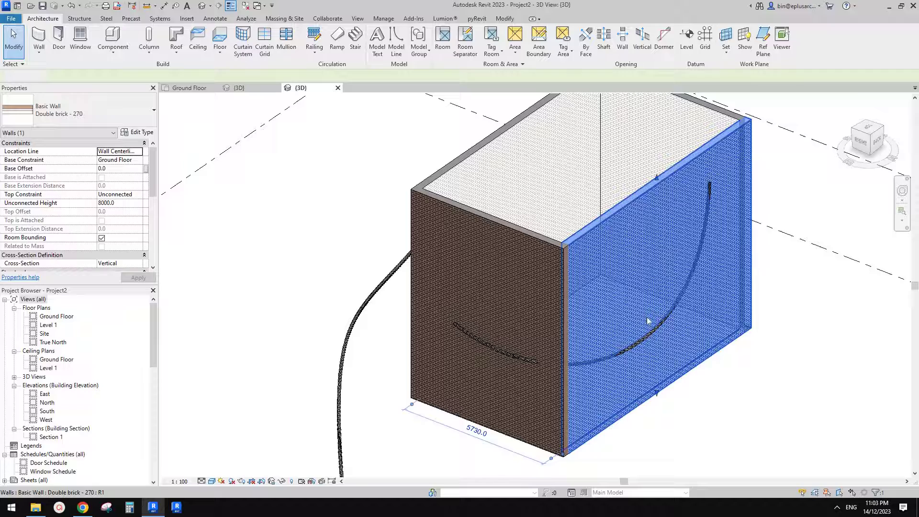
left_click(639, 299)
key("Delete")
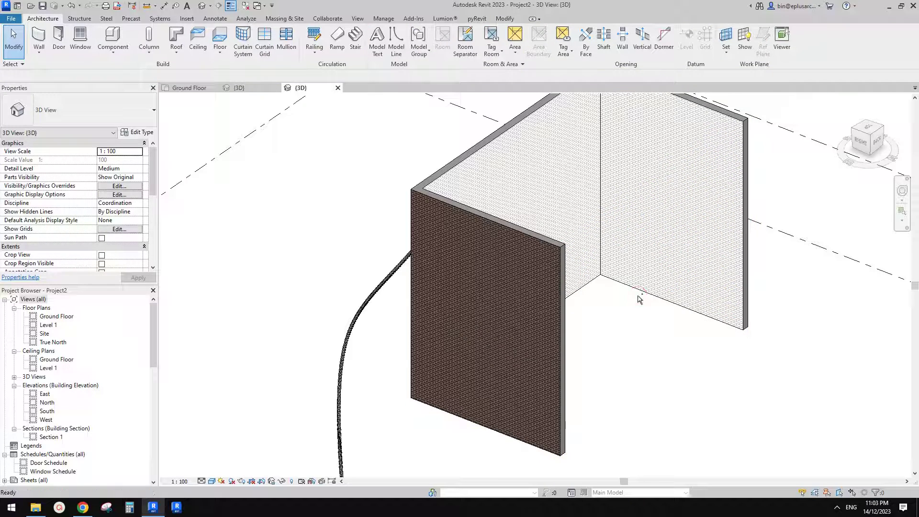
key("ctrl+z")
- Detach all four adaptive points of the new rope from the walls by setting their host to not associated
left_click(652, 331)
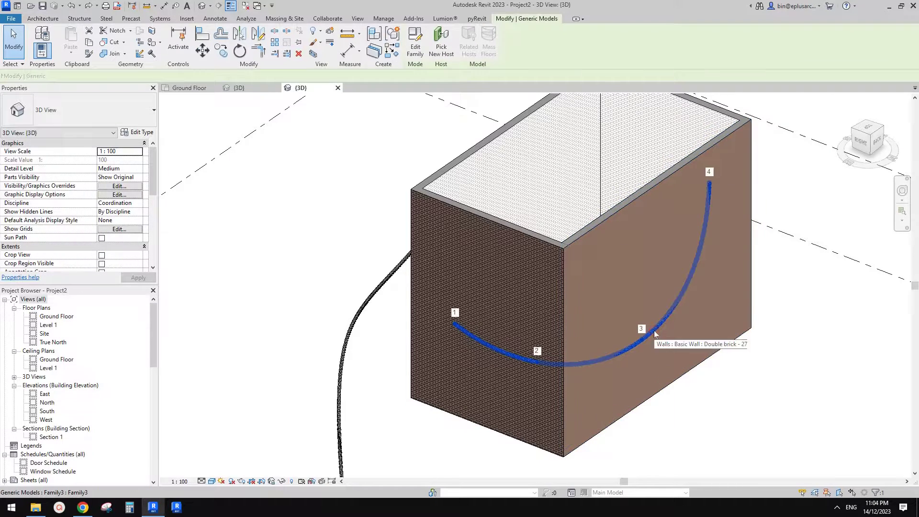
left_click(642, 338)
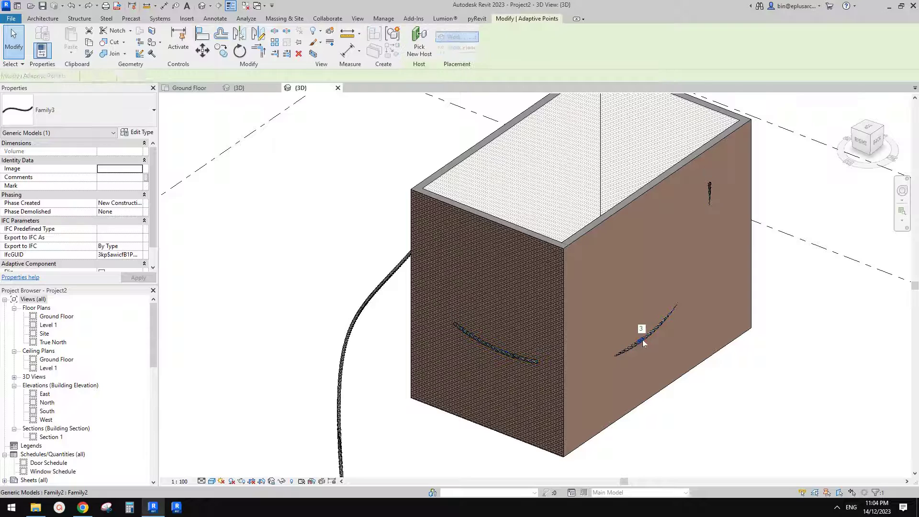
left_click(642, 341)
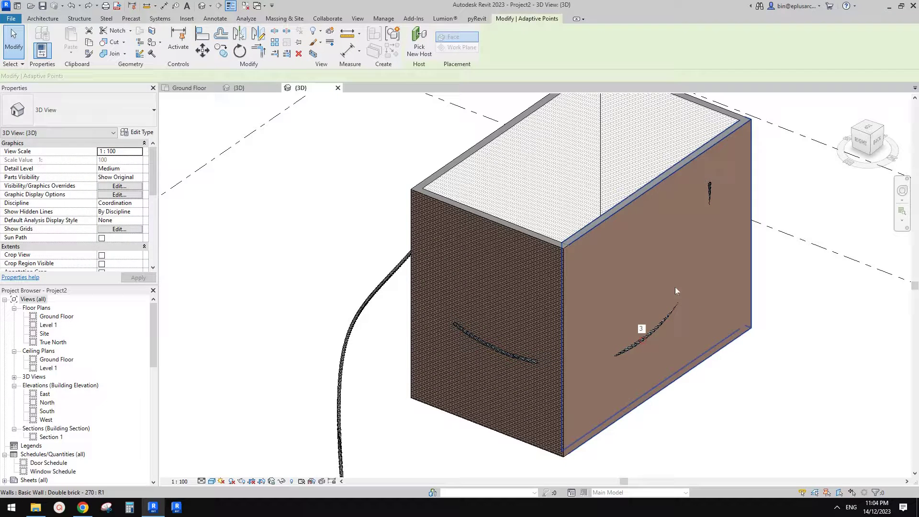
left_click(710, 186, "ctrl")
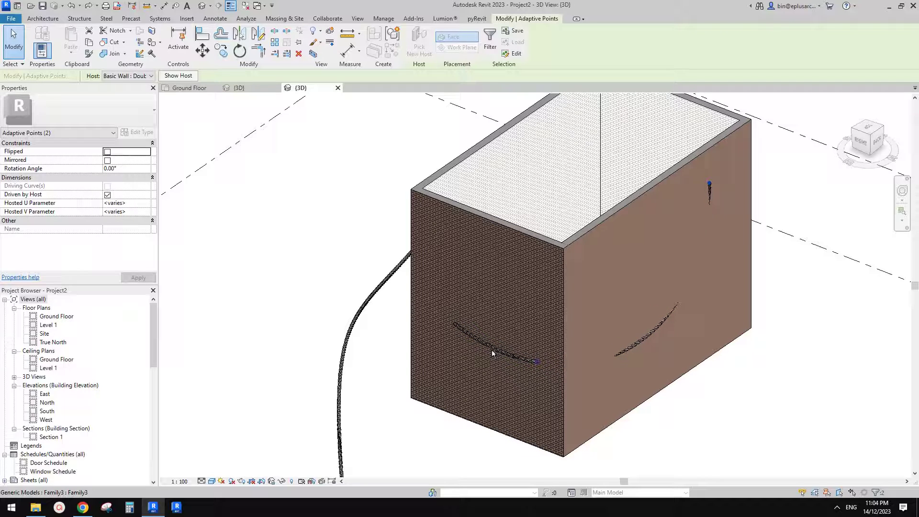
left_click(456, 327, "ctrl")
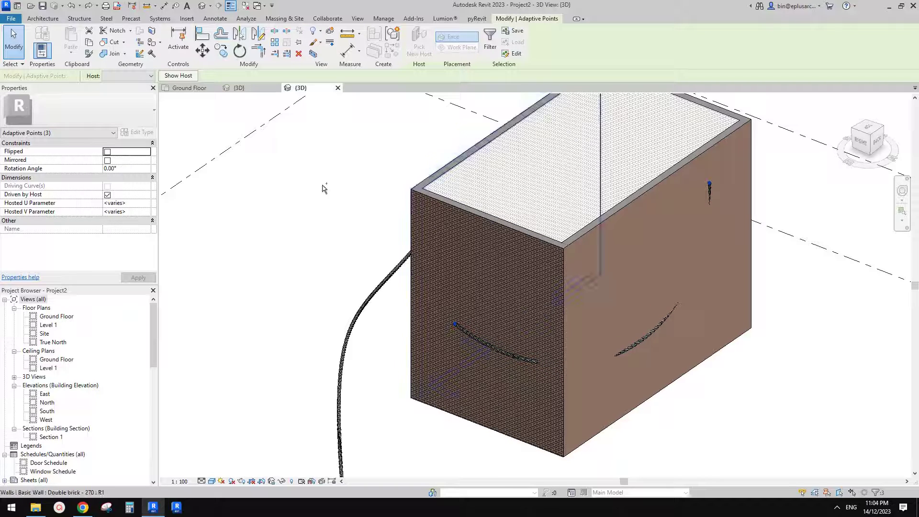
left_click(140, 75)
left_click(125, 99)
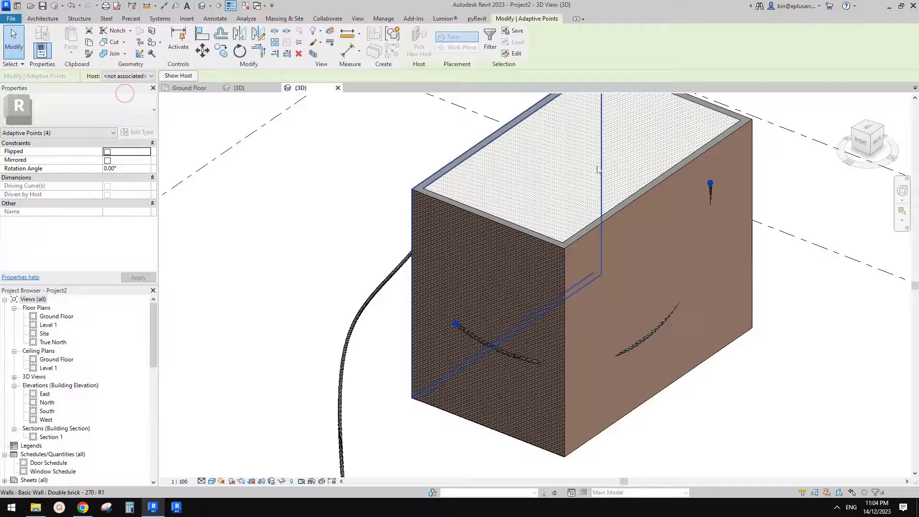
- Delete the two brick walls that the new rope wraps around, keeping the rope itself
key("Escape")
left_click(629, 234)
key("Delete")
left_click(483, 263)
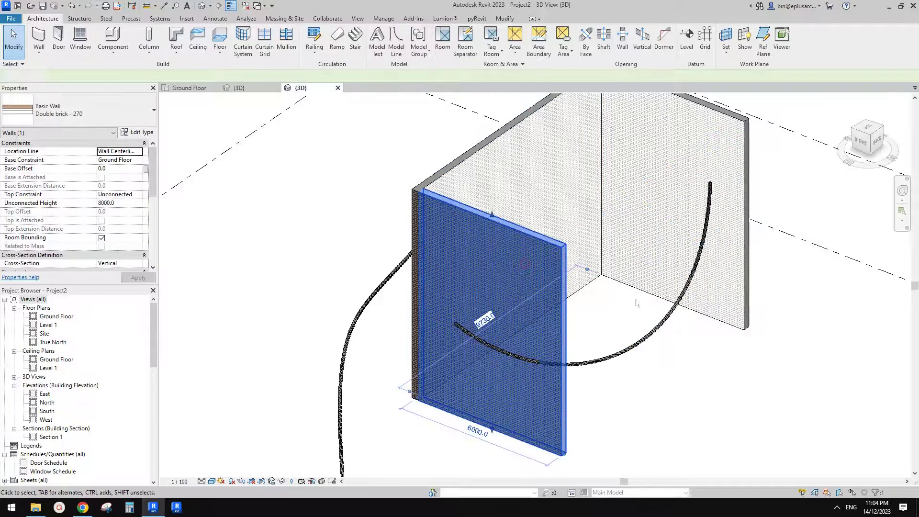
key("Delete")
left_click(666, 316)
middle_click_drag(666, 316, 760, 292, "shift")
scroll(719, 269, "up", 2)
key("Escape")
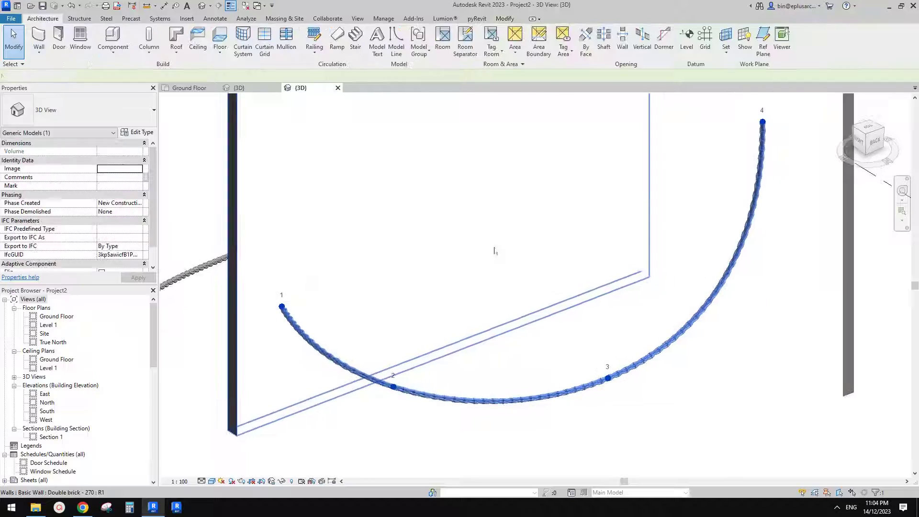
scroll(455, 285, "up", 1)
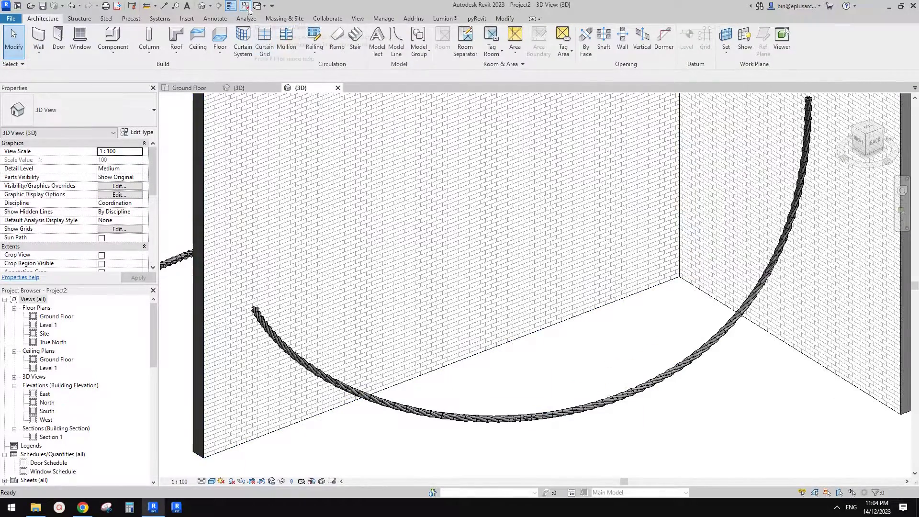
middle_click_drag(311, 160, 305, 172)
- Create a new family from the Metric Generic Model Adaptive.rft template
left_click(11, 18)
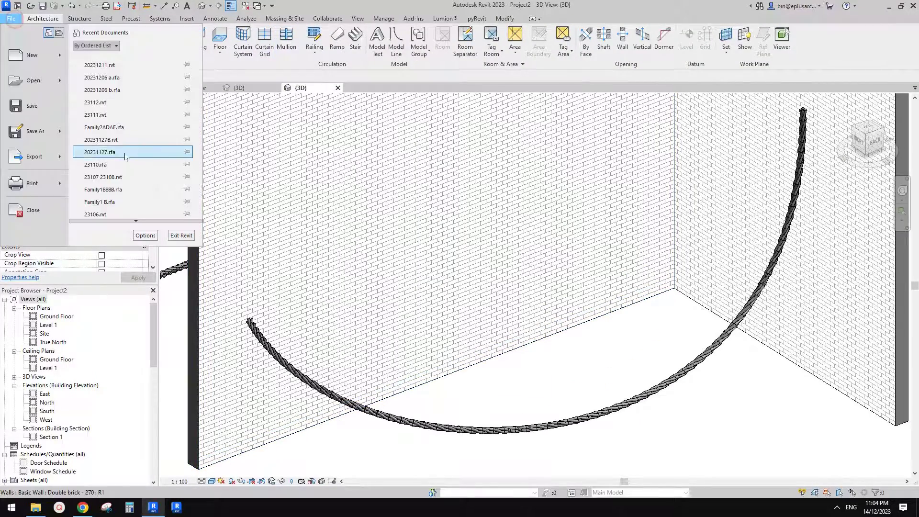
mouse_move(33, 55)
left_click(106, 114)
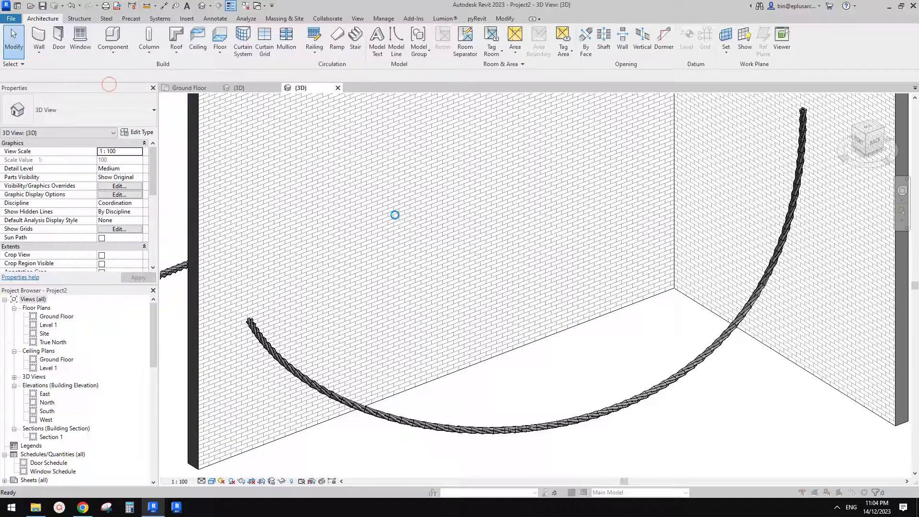
left_click_drag(317, 183, 403, 127)
left_click_drag(582, 197, 584, 235)
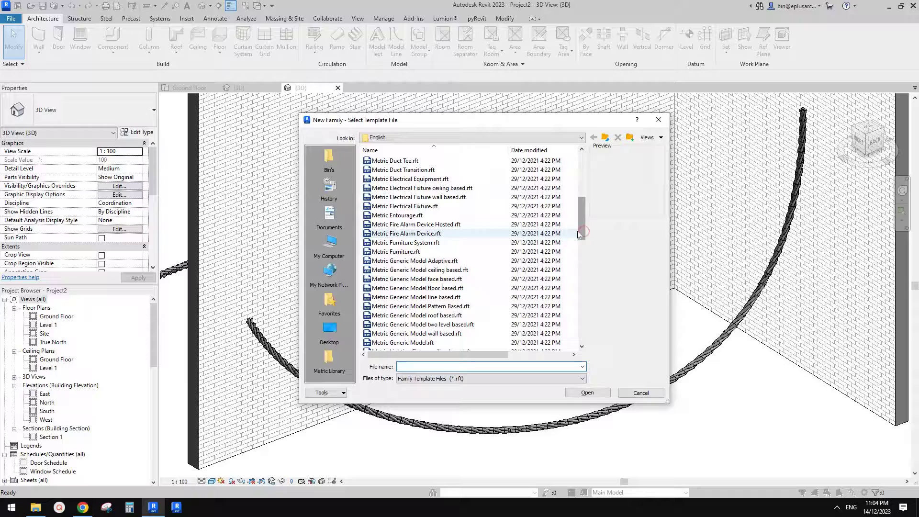
left_click(415, 261)
left_click(587, 392)
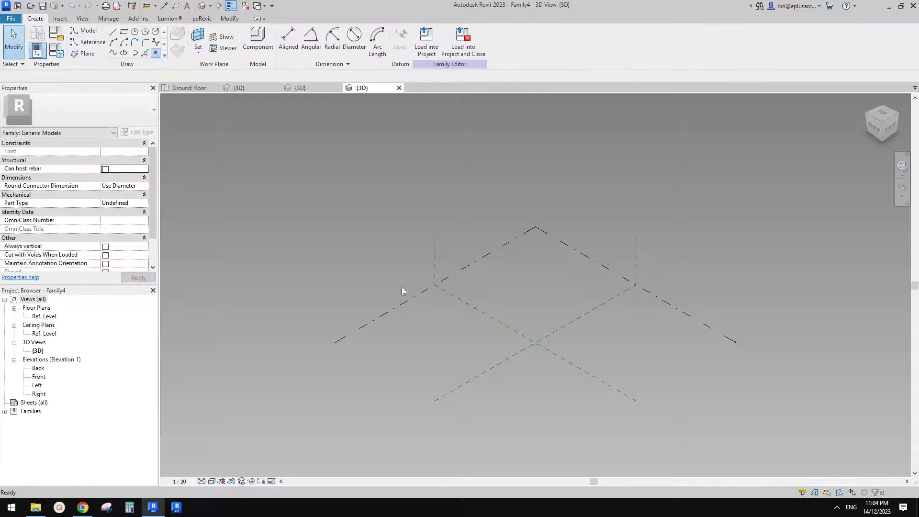
- Place two reference points on the reference level and make both of them adaptive
left_click(489, 337)
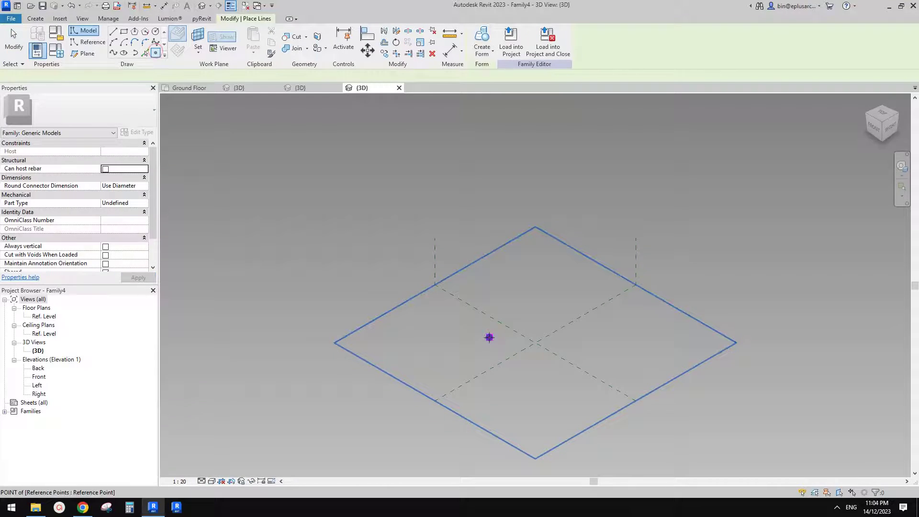
left_click(536, 324)
key("Escape")
key("Escape")
left_click_drag(381, 261, 589, 378)
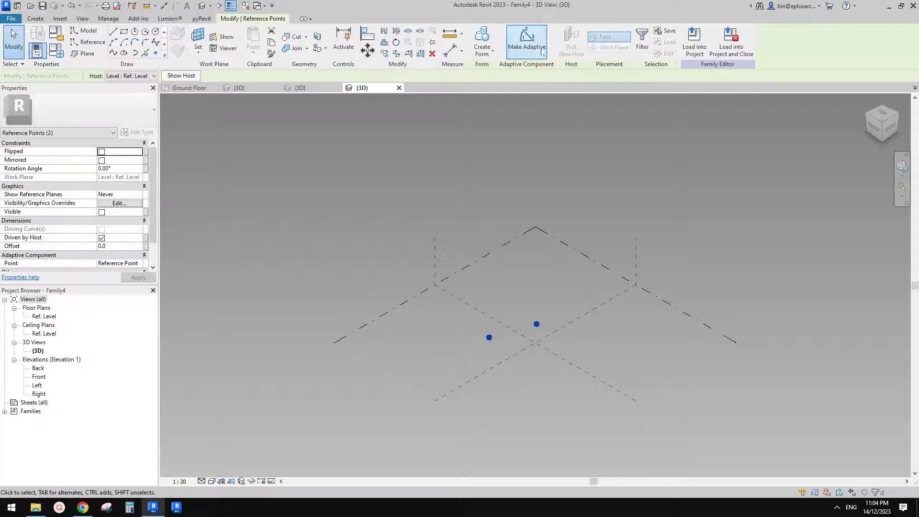
left_click(526, 42)
- Connect the two adaptive points with a spline through points and turn it into a reference line
scroll(524, 312, "up", 4)
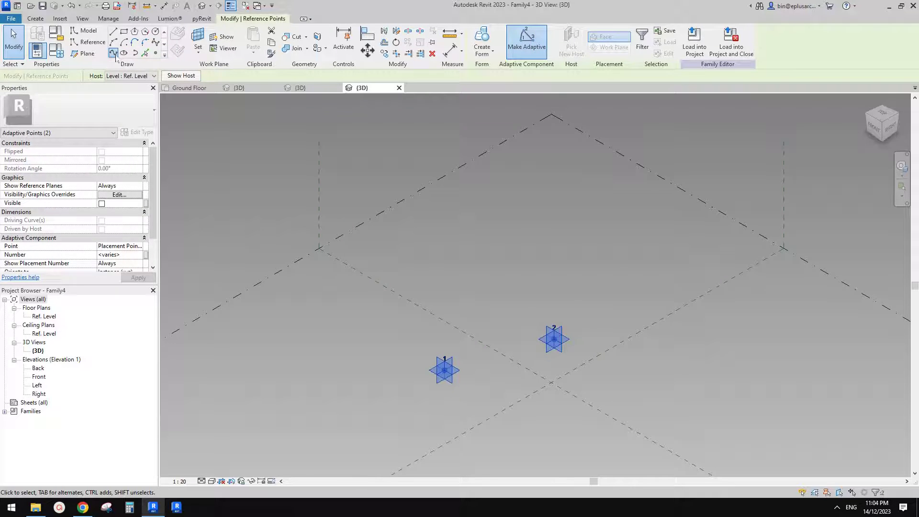
left_click(113, 54)
scroll(221, 385, "up", 2)
left_click(109, 221)
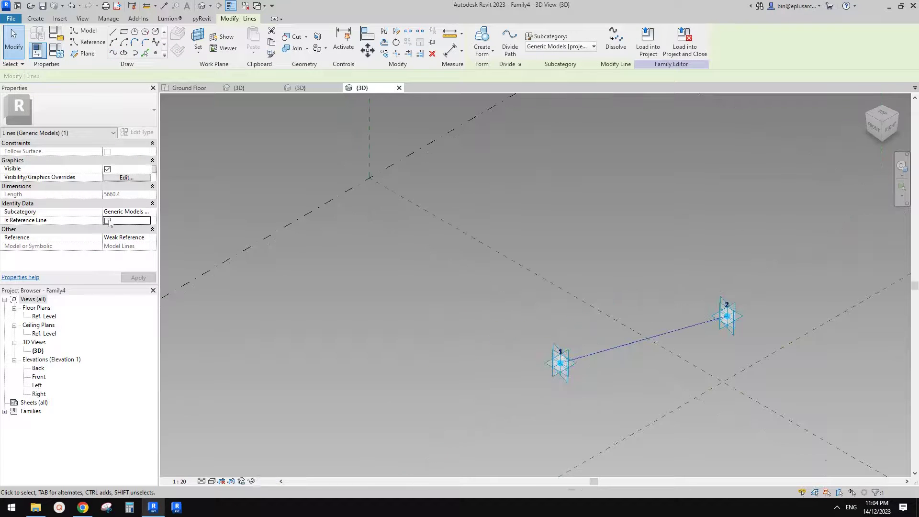
left_click(107, 220)
- Place a reference point on the reference line, a short distance from adaptive point 1
scroll(622, 348, "up", 2)
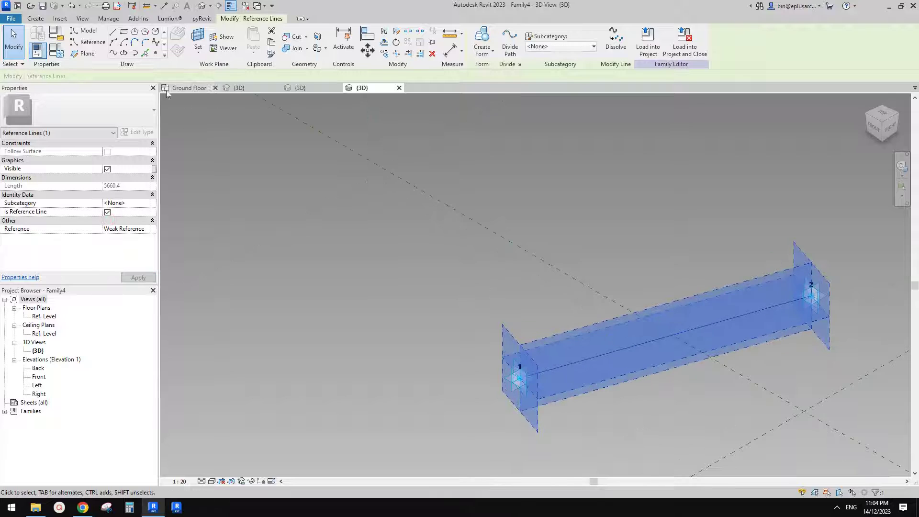
left_click(155, 53)
middle_click_drag(474, 307, 525, 322, "shift")
scroll(525, 322, "up", 1)
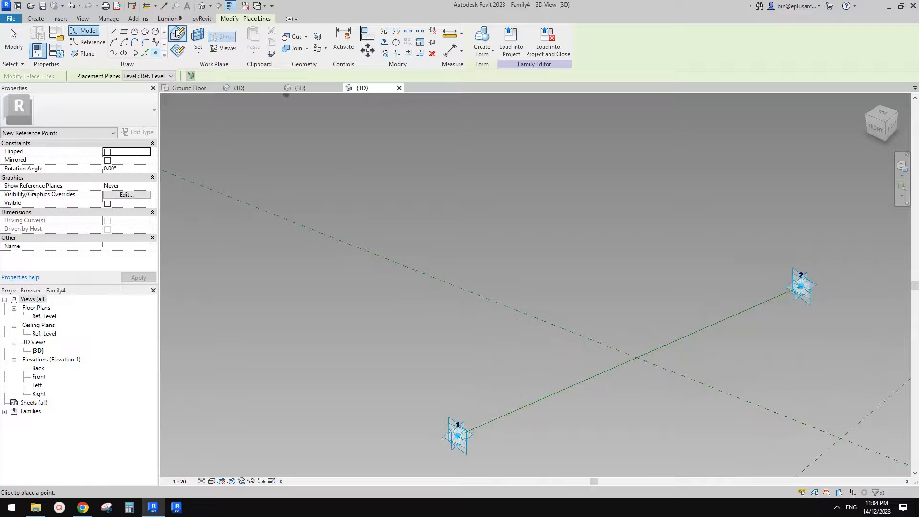
scroll(537, 466, "up", 2)
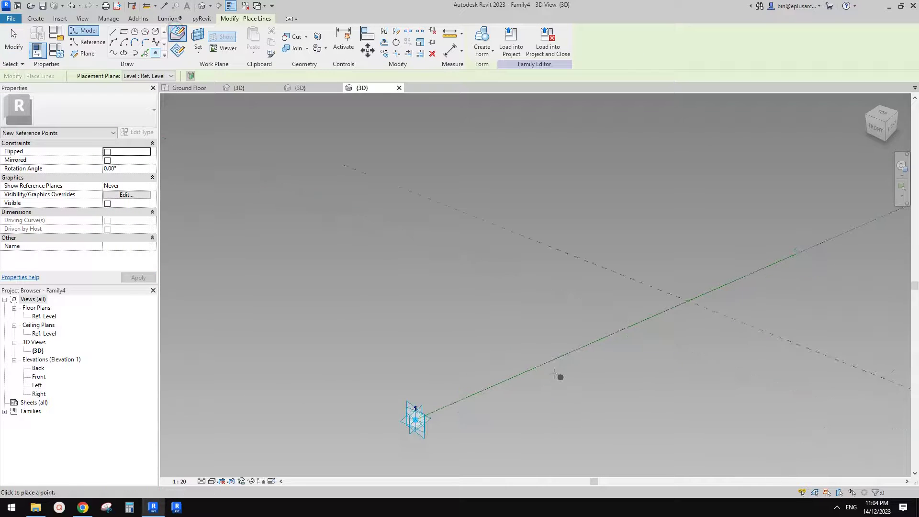
scroll(516, 376, "down", 3)
left_click(515, 376)
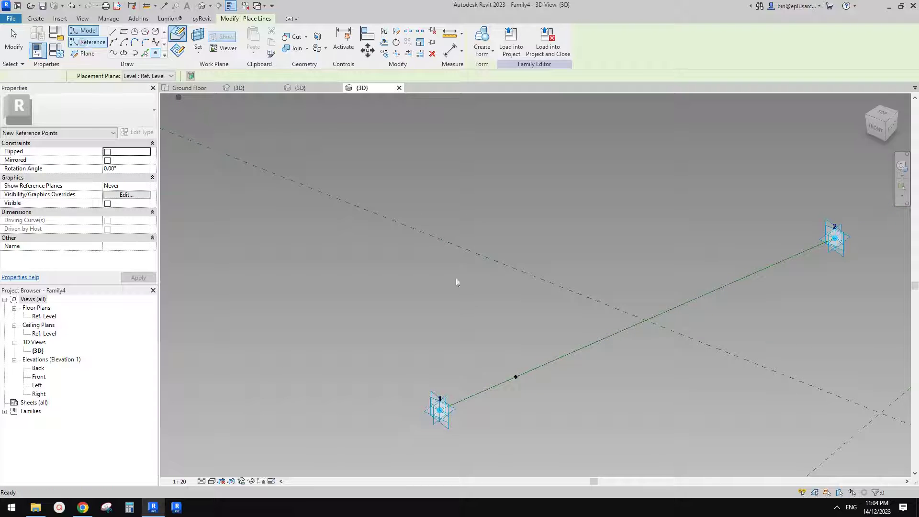
- Draw a reference circle of 25 mm radius beside the hosted reference point, using that point's plane perpendicular to the line as work plane
scroll(456, 282, "down", 1)
middle_click_drag(470, 285, 553, 330, "shift")
scroll(511, 381, "up", 3)
middle_click_drag(508, 381, 519, 294)
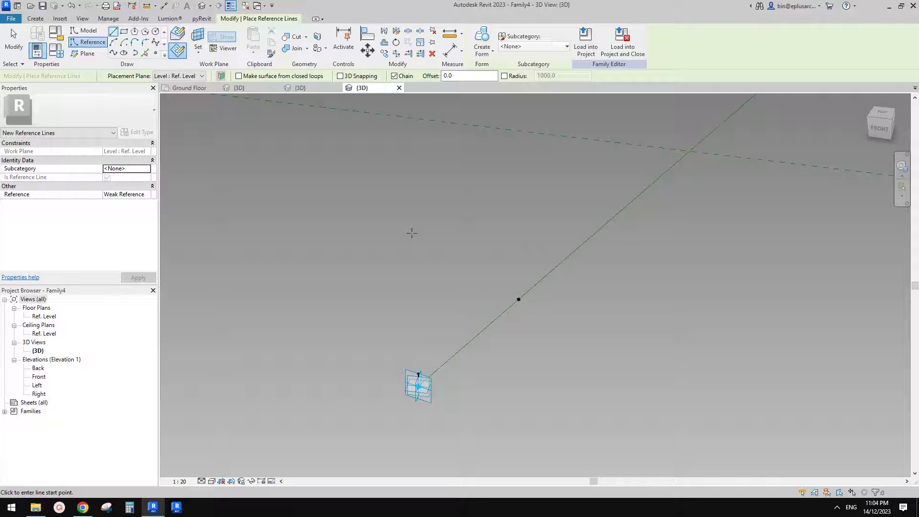
middle_click_drag(430, 234, 432, 262)
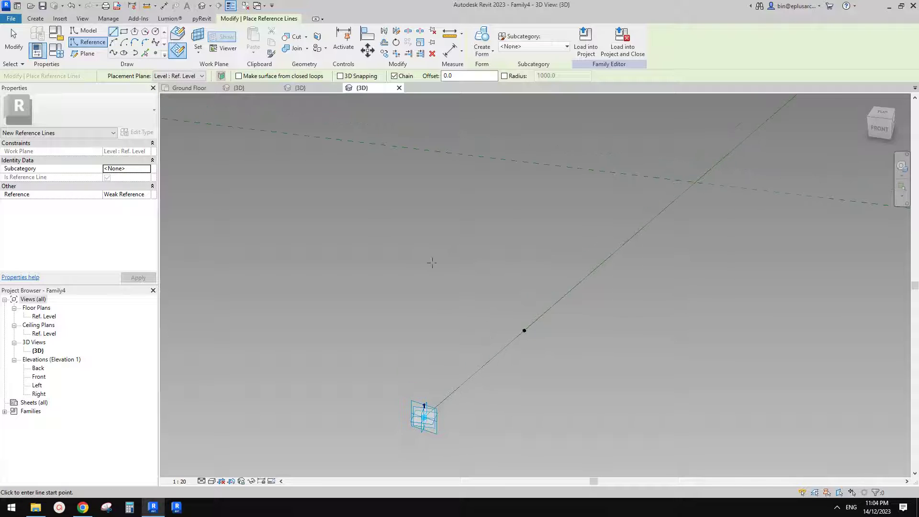
left_click(156, 32)
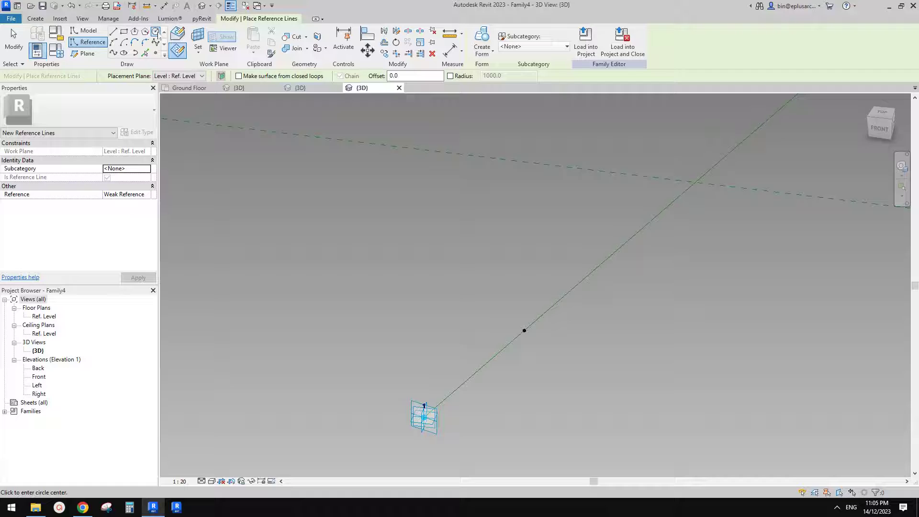
key("Escape")
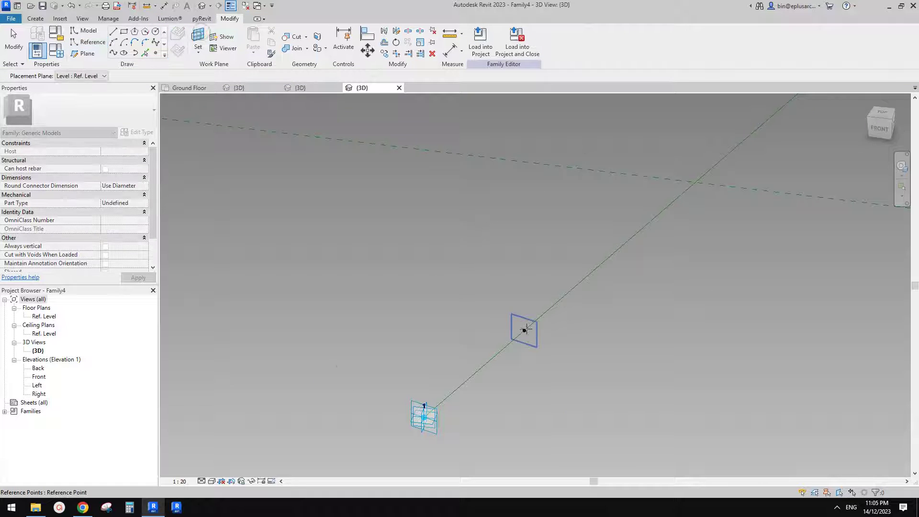
key("Return")
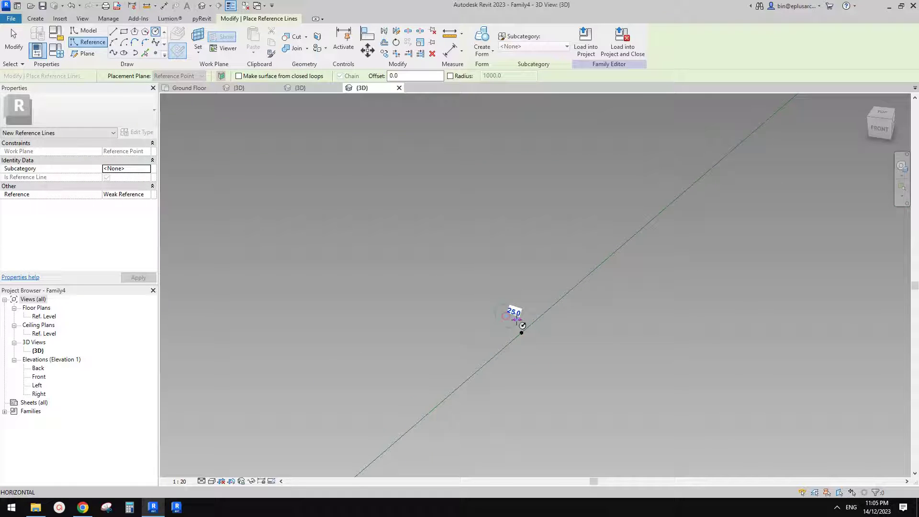
left_click(517, 320)
key("Escape")
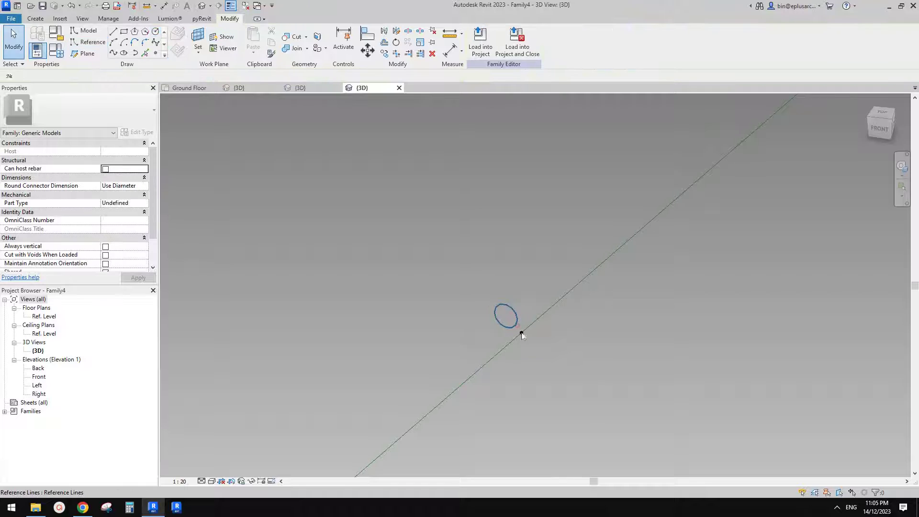
- Move the reference circle so its centre coincides with the hosted reference point
left_click(517, 325)
mouse_move(540, 330)
middle_mouse_down("shift")
mouse_move(573, 329)
mouse_move(617, 239)
mouse_move(526, 342)
middle_mouse_up("shift")
scroll(493, 324, "up", 2)
key("m")
key("m")
key("v")
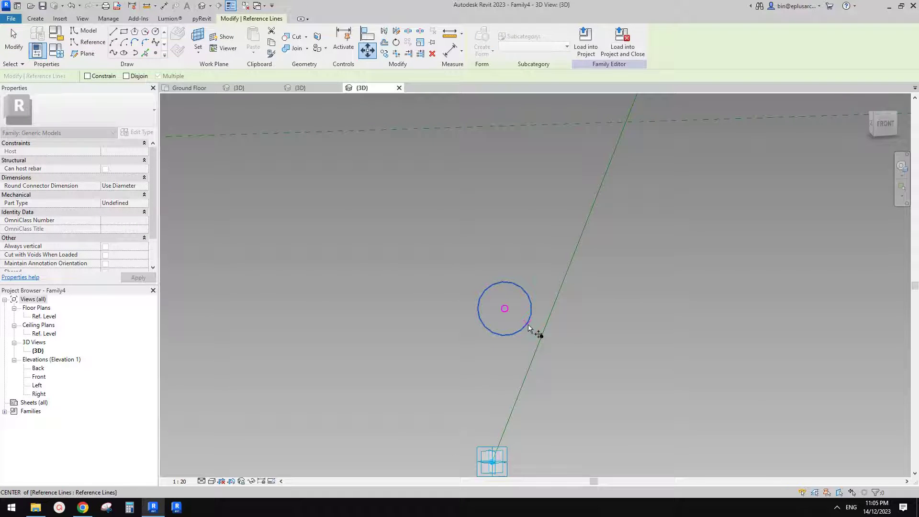
left_click(526, 327)
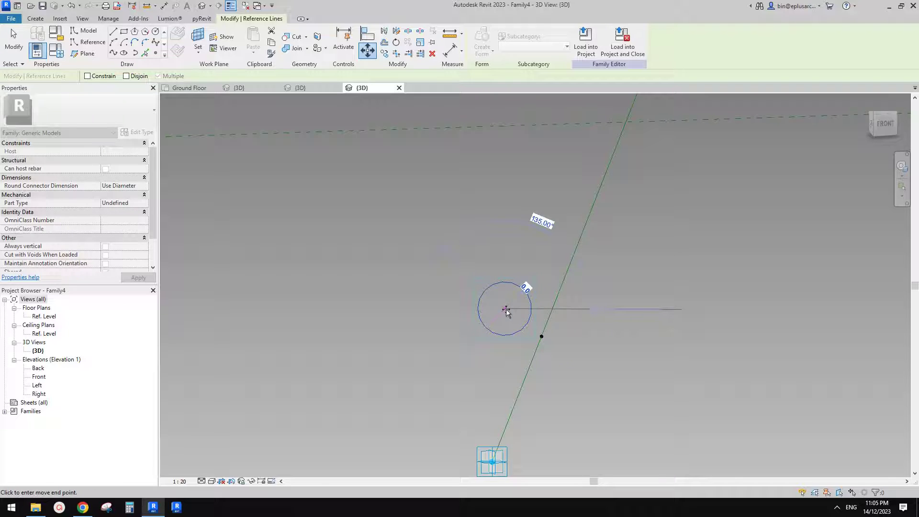
left_click(542, 336)
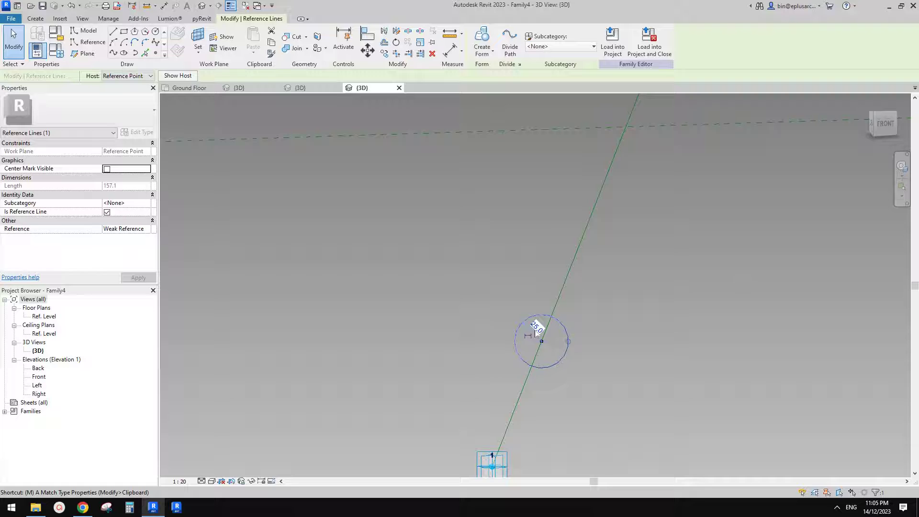
- Offset the circle from the reference point by moving it 25 mm horizontally to the left and 25 mm vertically upward
type("v")
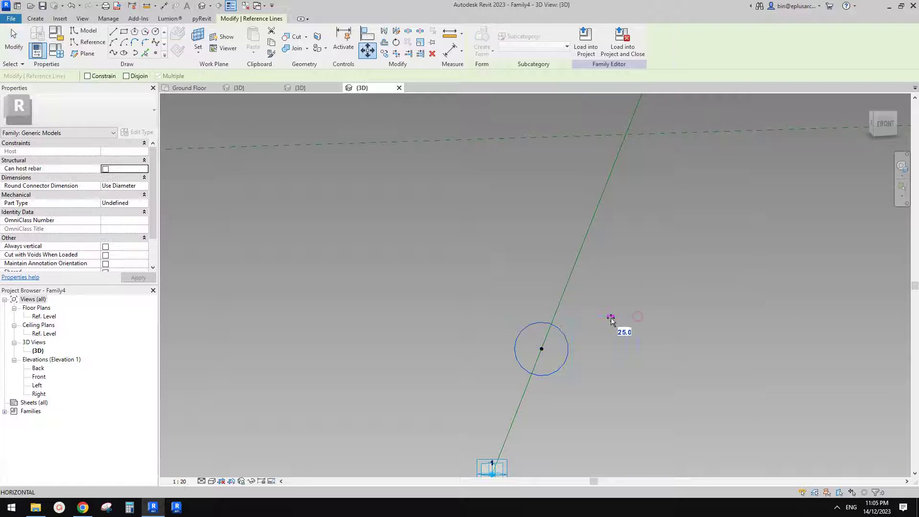
type("25")
key("Return")
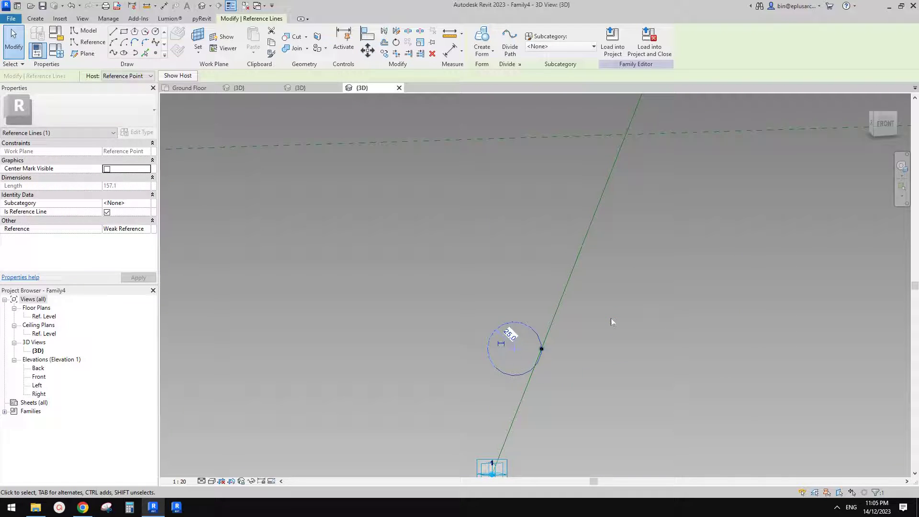
key("m")
key("v")
left_click(615, 346)
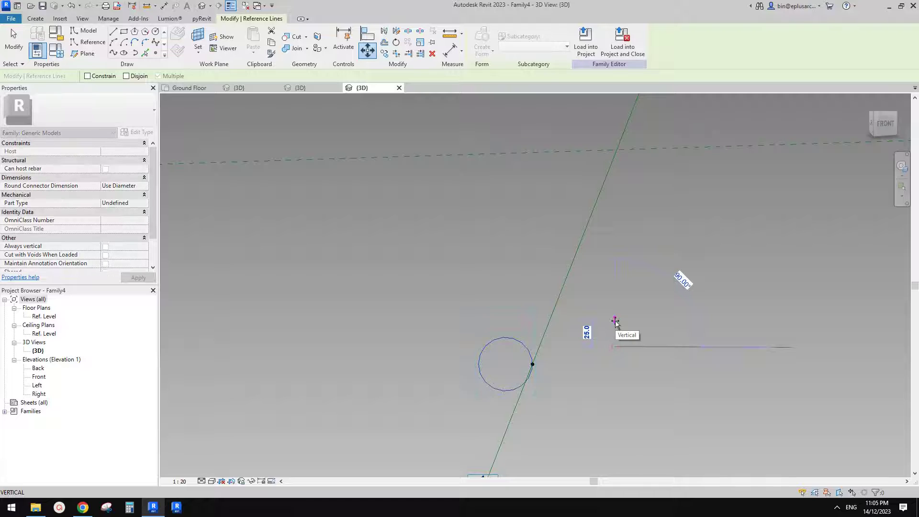
type("25")
key("Return")
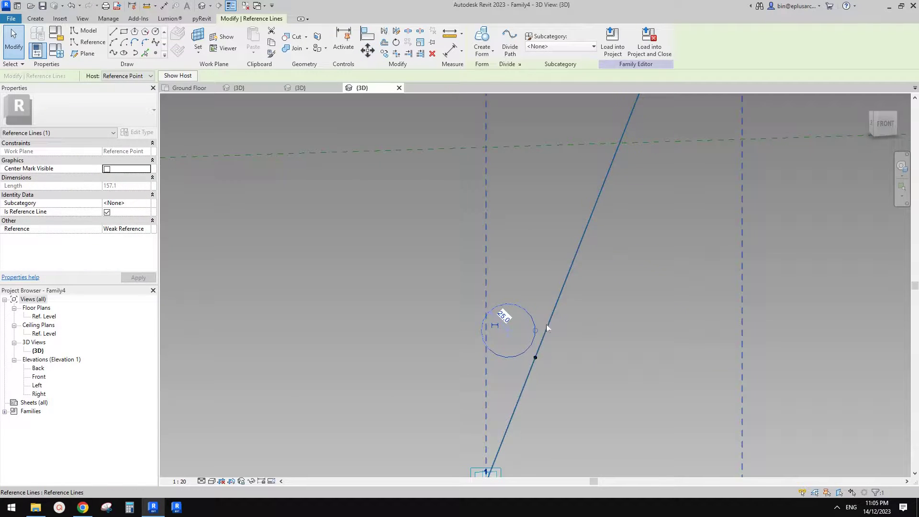
- Copy the circle 50 mm horizontally to the other side of the reference point
key("c")
key("o")
left_click(587, 325)
type("5.")
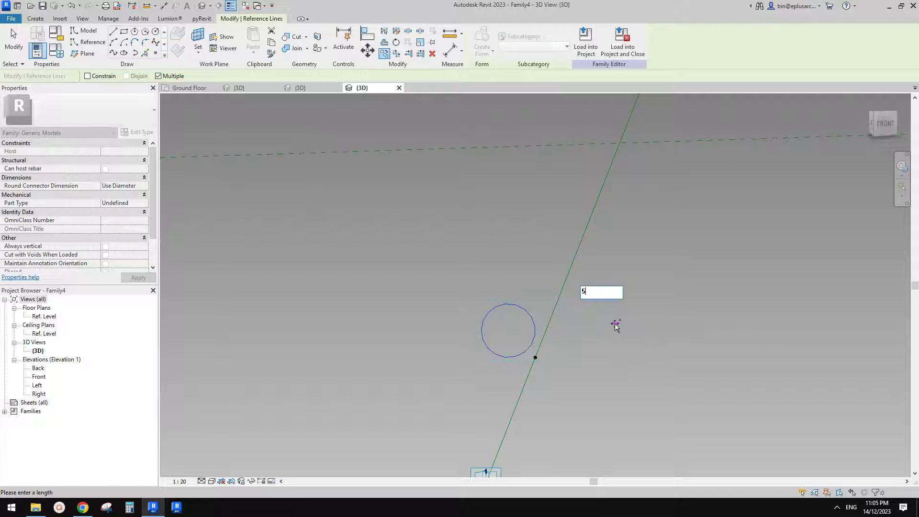
type("0")
key("Return")
key("Escape")
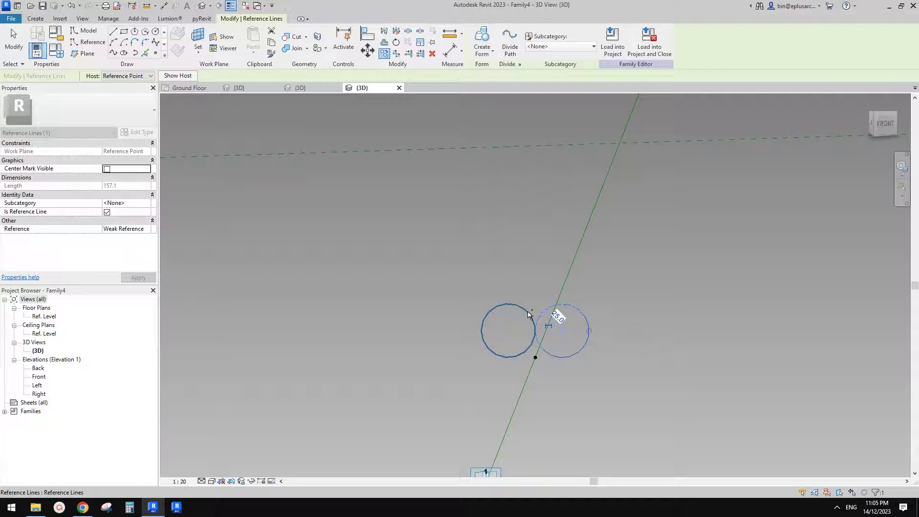
- Copy both circles 50 mm vertically downward to form a four-circle profile around the reference point
left_click(528, 311, "ctrl")
key("c")
key("o")
left_click(635, 287)
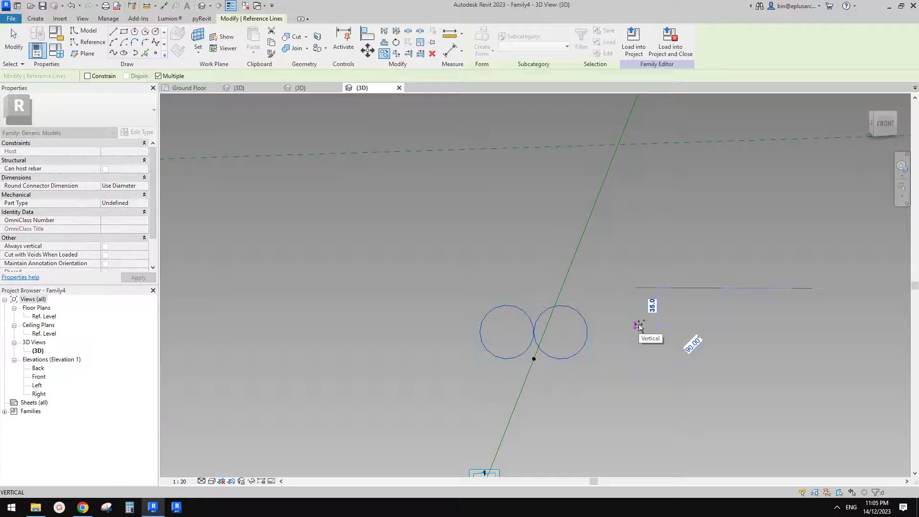
type("50")
key("Return")
scroll(637, 325, "down", 2)
middle_click_drag(638, 324, 593, 344, "shift")
key("Escape")
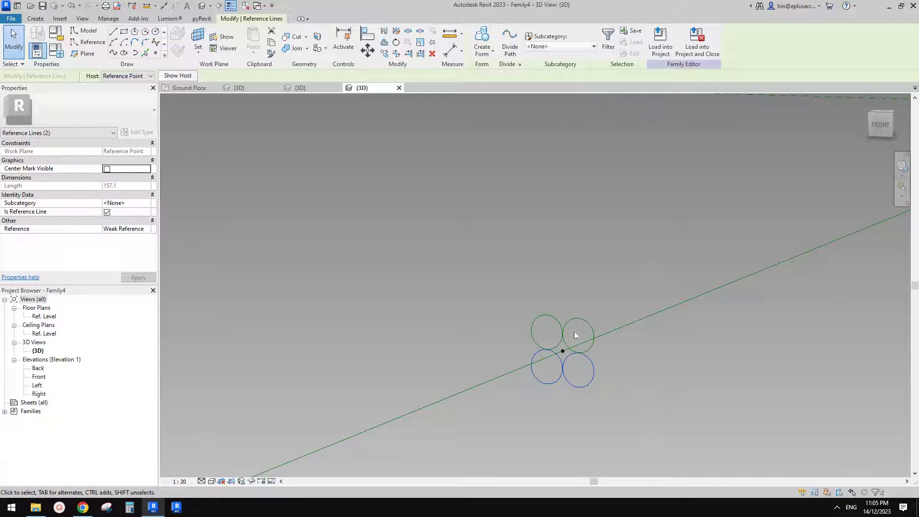
- Duplicate the reference point together with its four circles, placing the copy freely beside the original profile
scroll(535, 331, "up", 1)
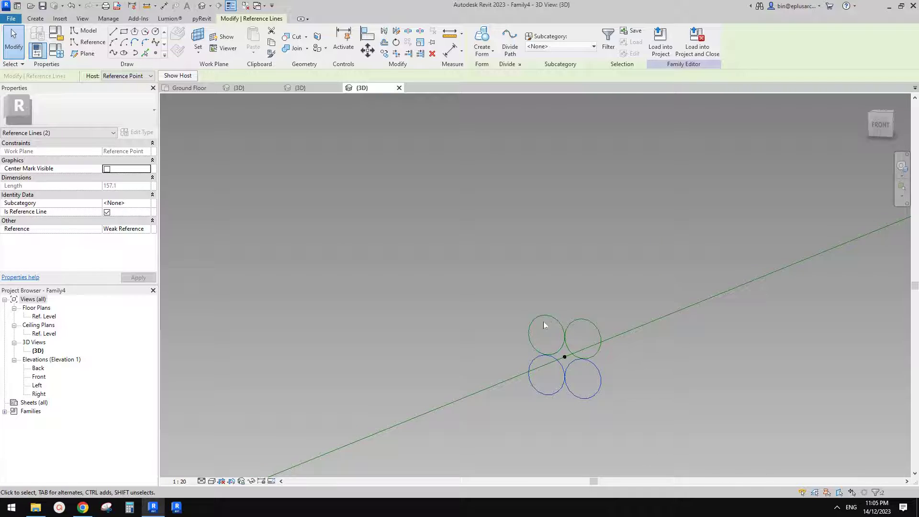
left_click(574, 321)
left_click(649, 352)
scroll(671, 360, "down", 3)
middle_click_drag(670, 361, 538, 337)
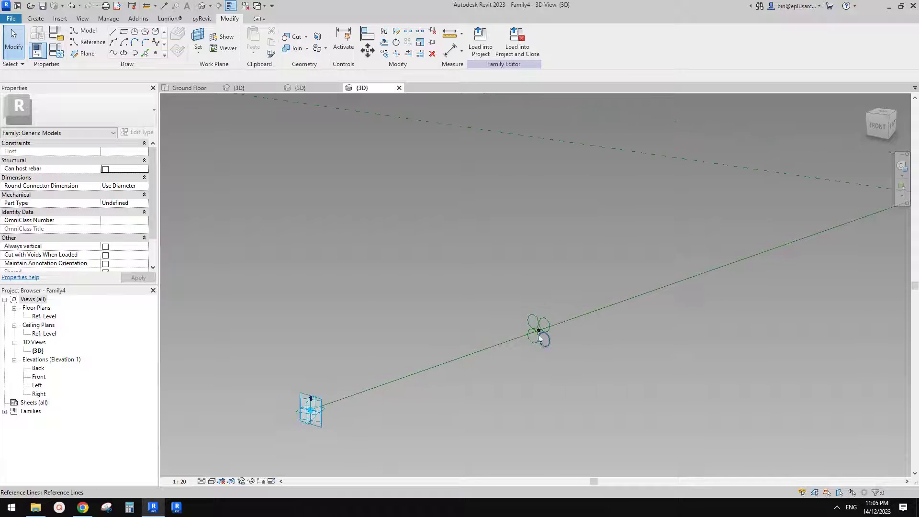
left_click_drag(567, 365, 577, 377)
left_click_drag(570, 340, 625, 359, "ctrl")
scroll(589, 355, "up", 3)
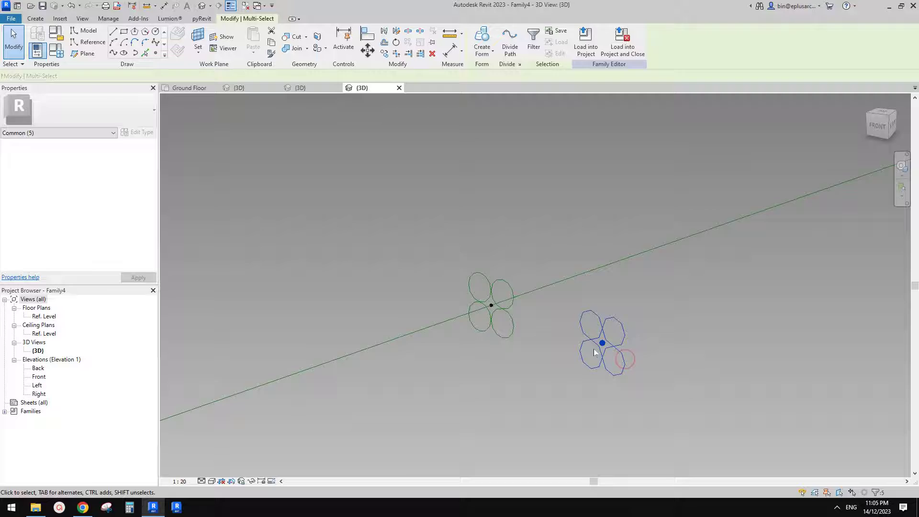
key("Escape")
- Rehost the copied reference point onto the reference line, farther along from the first profile toward adaptive point 2
left_click(604, 344)
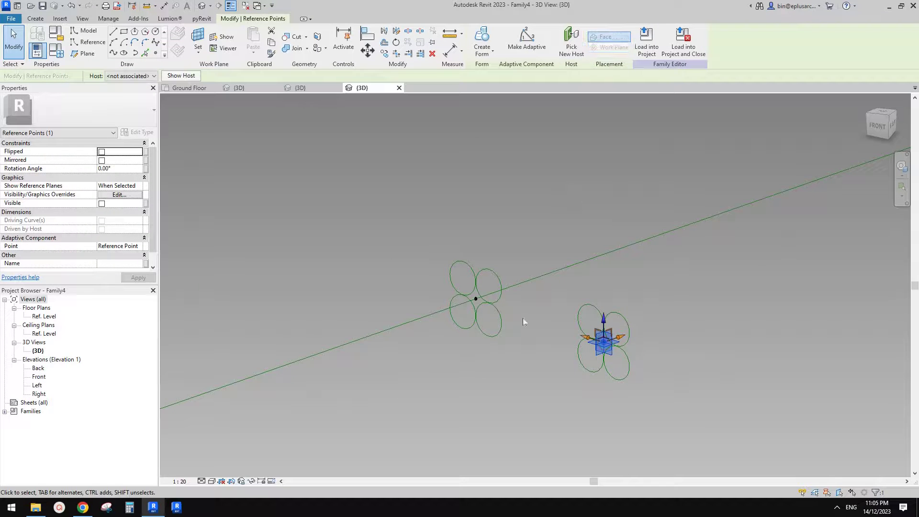
middle_click_drag(603, 309, 602, 274, "shift")
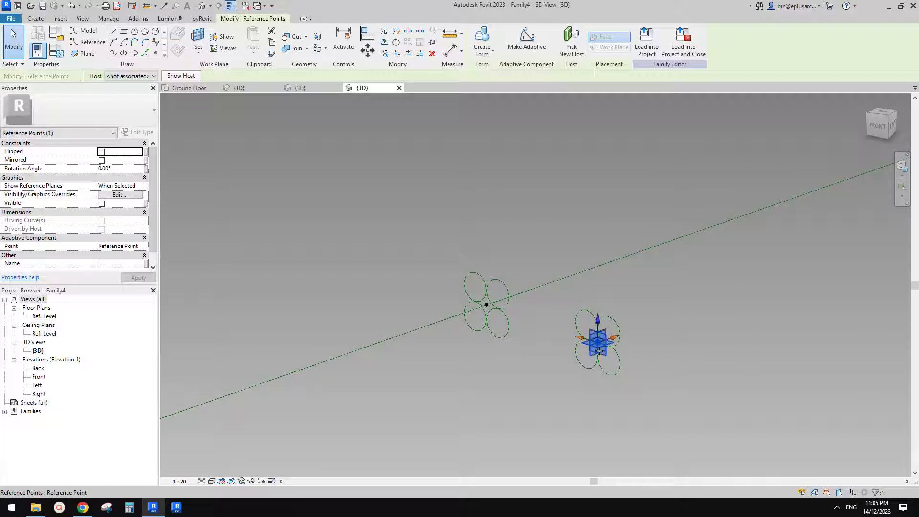
left_click(572, 42)
left_click(726, 218)
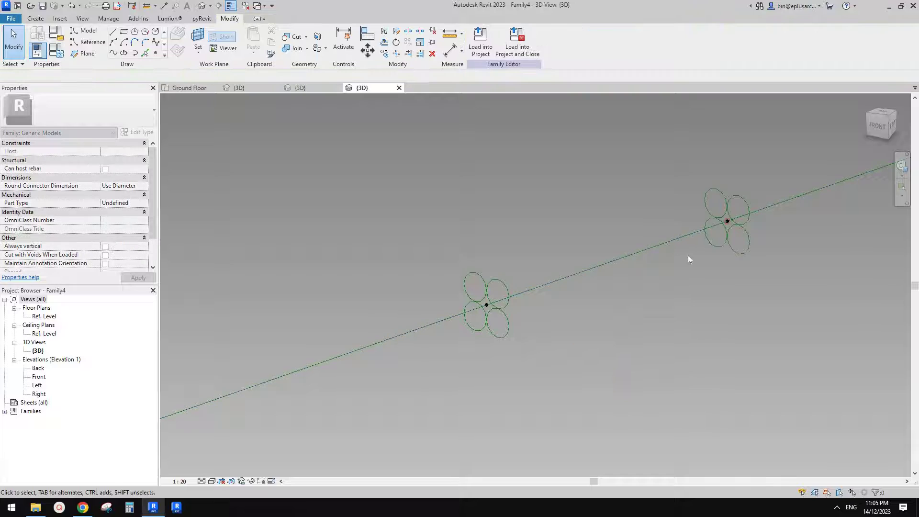
- Create two solid strands, joining the upper-right circle to the far lower-right one and the lower-right circle to the far lower-left one
scroll(679, 268, "down", 3)
scroll(587, 289, "up", 2)
left_click(566, 288)
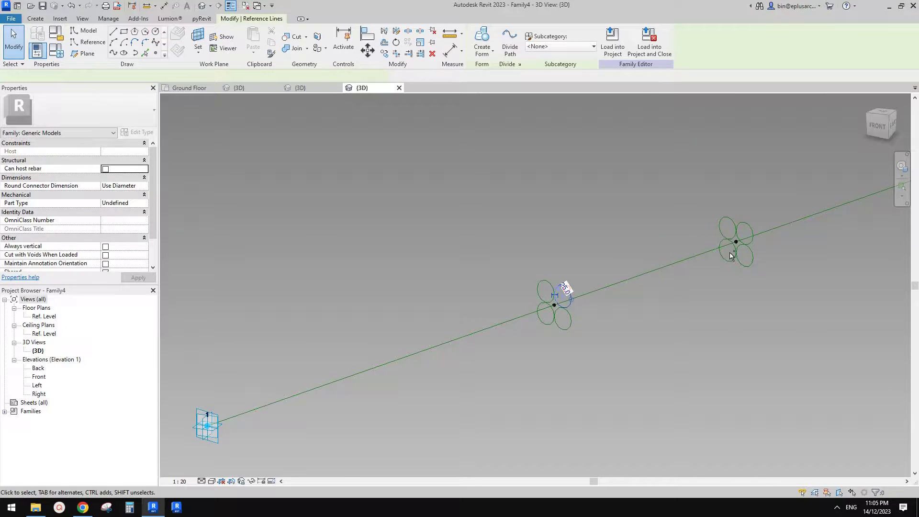
left_click(753, 259, "ctrl")
left_click(482, 38)
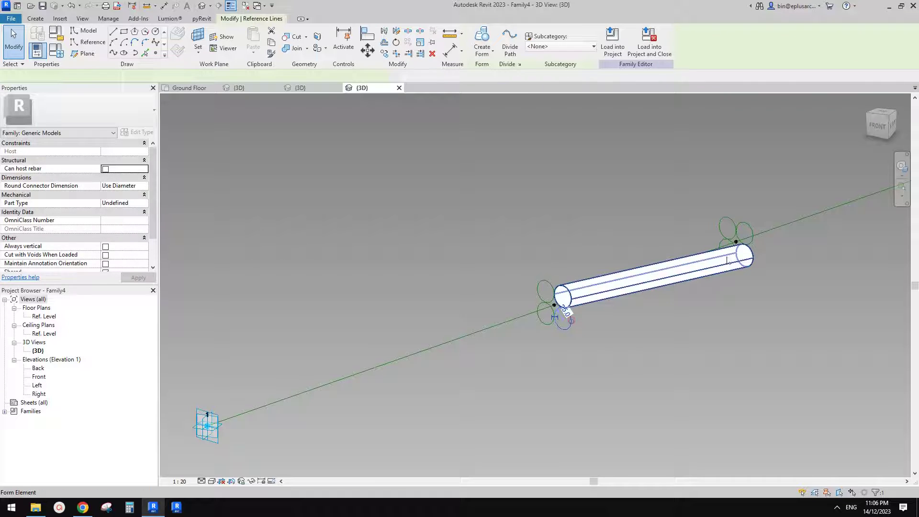
left_click(721, 243)
left_click(474, 52)
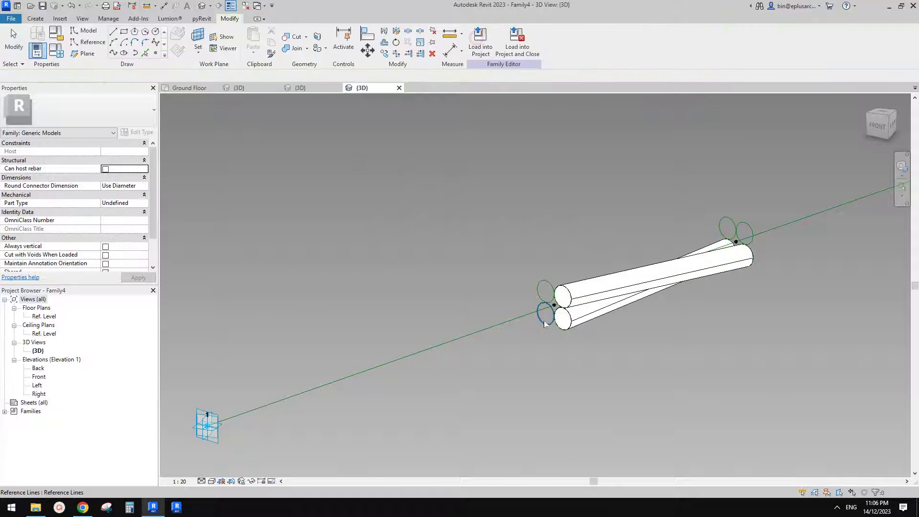
- Create the remaining two strands, joining the lower-left circle to the far upper-left one and the upper-left circle to the far upper-right one
left_click(544, 321)
left_click(728, 223, "ctrl")
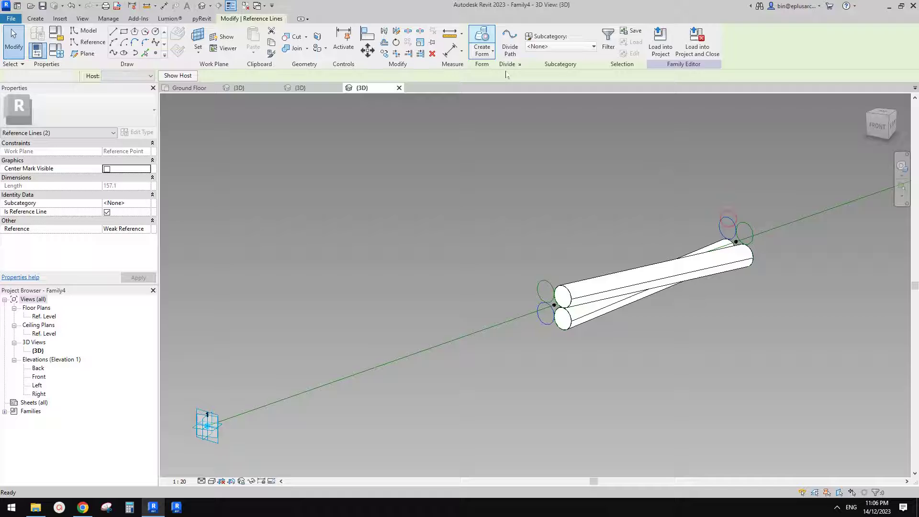
left_click(481, 42)
left_click(544, 290)
left_click(744, 234, "ctrl")
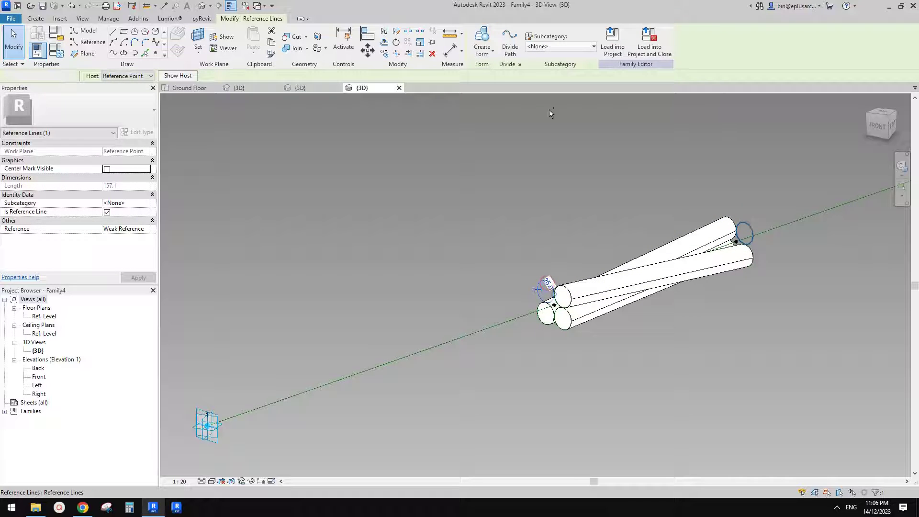
left_click(480, 43)
- Move adaptive point 2 much closer to adaptive point 1 so the twisted strands shorten along the reference line
scroll(584, 220, "down", 5)
middle_click_drag(607, 249, 578, 280)
scroll(613, 283, "down", 2)
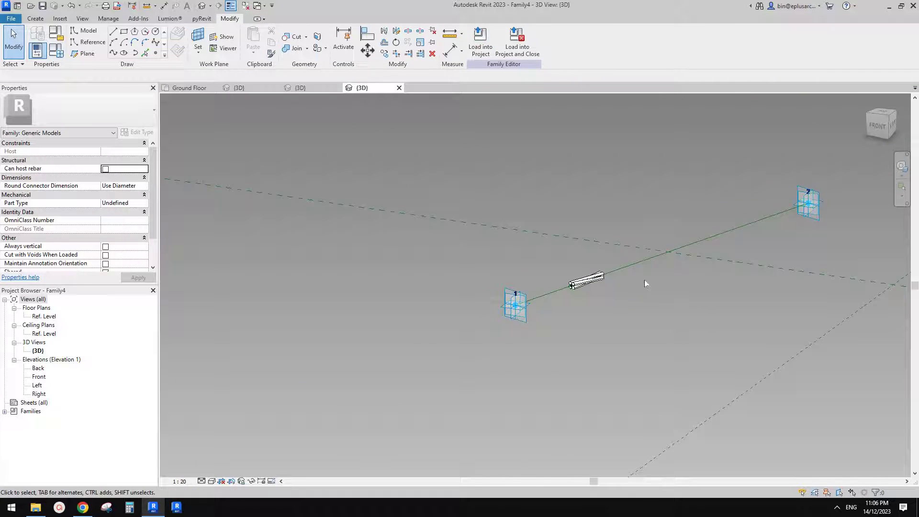
middle_click_drag(804, 215, 686, 234)
left_click(685, 233)
middle_click_drag(746, 201, 721, 213, "shift")
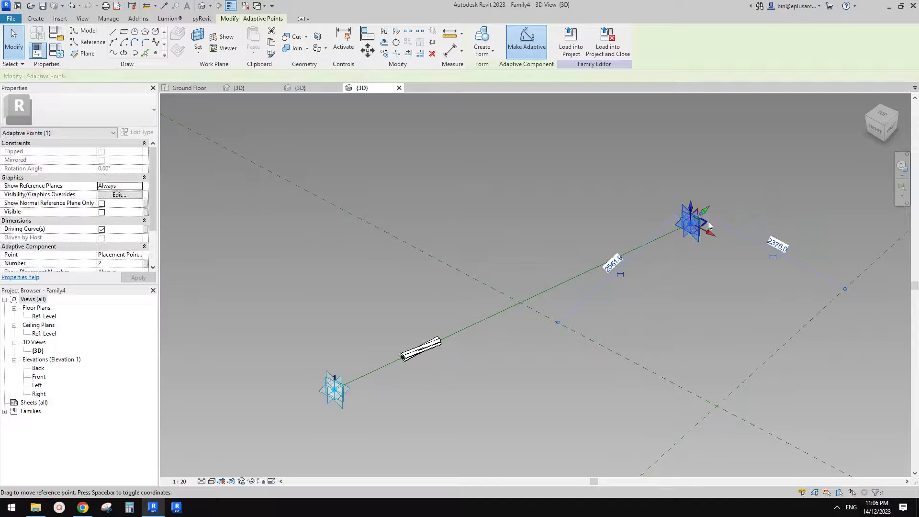
left_click_drag(708, 226, 376, 369)
middle_click_drag(386, 366, 586, 270)
scroll(586, 270, "up", 2)
scroll(519, 311, "up", 6)
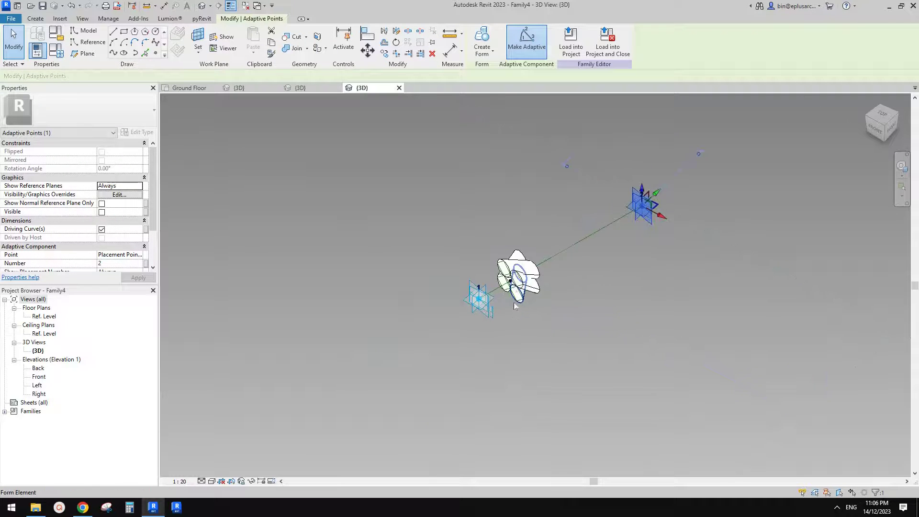
- Move the two profiles' reference points to the ends of the reference line, the first at adaptive point 1 and the second at adaptive point 2
key("Escape")
left_click_drag(506, 284, 424, 330)
scroll(426, 329, "down", 3)
middle_click_drag(517, 289, 468, 374, "shift")
scroll(468, 374, "up", 4)
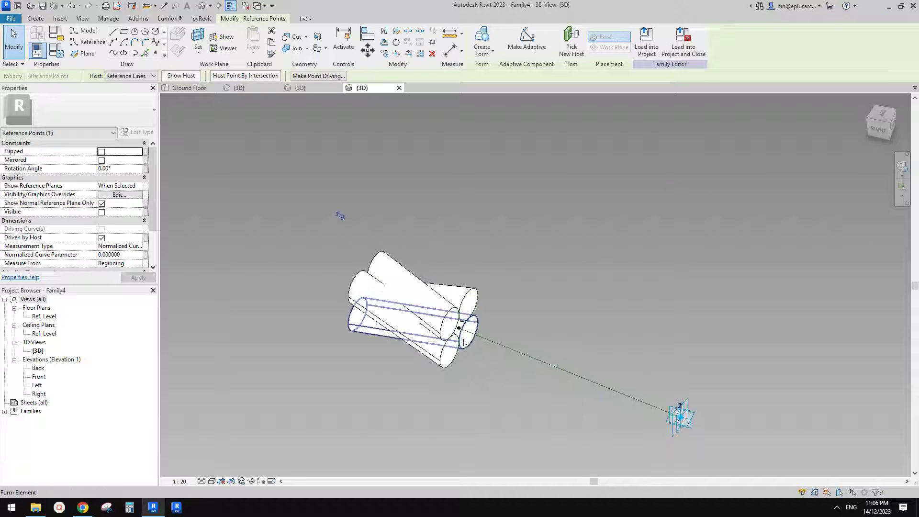
left_click_drag(678, 415, 679, 414)
scroll(686, 364, "down", 3)
middle_click_drag(685, 365, 673, 347, "shift")
middle_click_drag(672, 346, 518, 197)
scroll(530, 205, "up", 2)
left_click(517, 198)
middle_click_drag(498, 279, 478, 264)
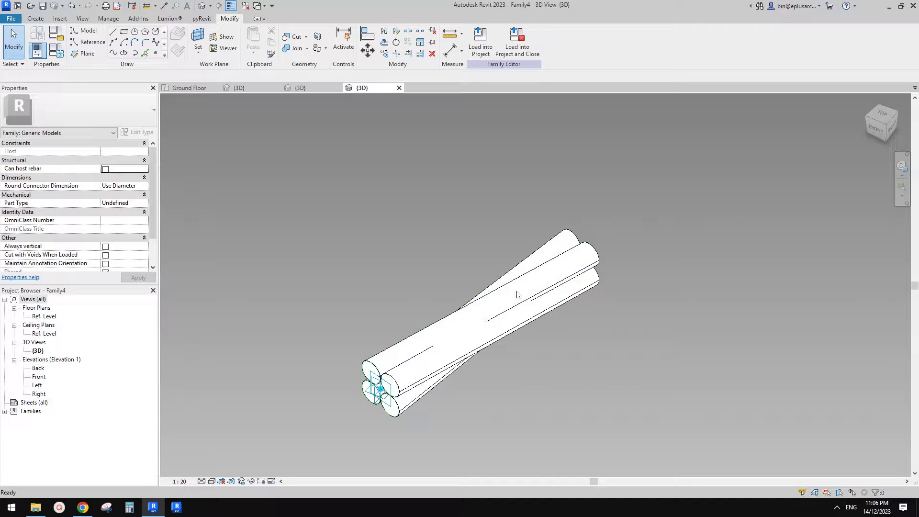
- Select one of the twisted strands and look at its material setting
left_click(479, 300)
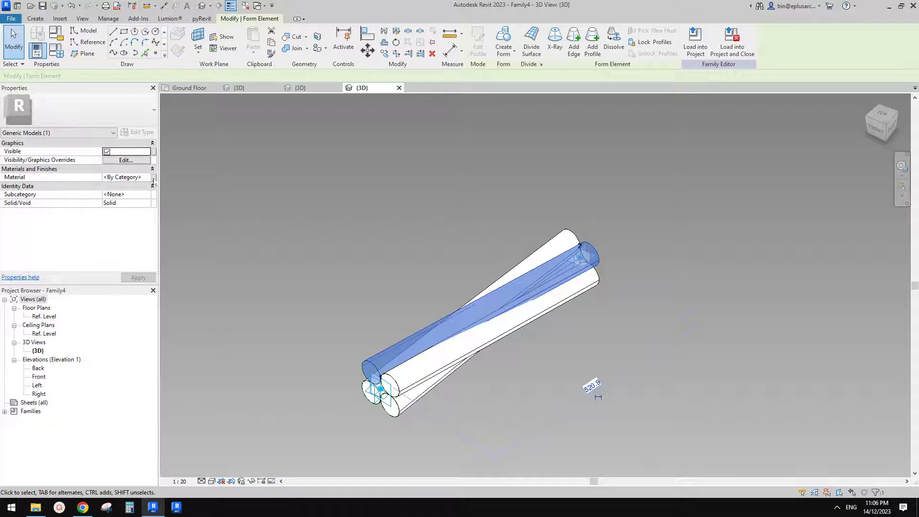
left_click(415, 235)
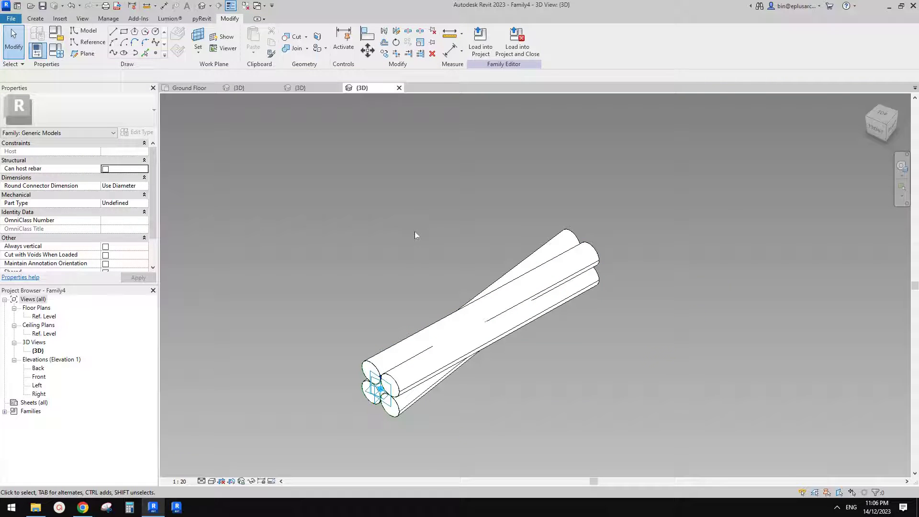
- Create a new family from the Metric Generic Model Adaptive template
left_click(12, 18)
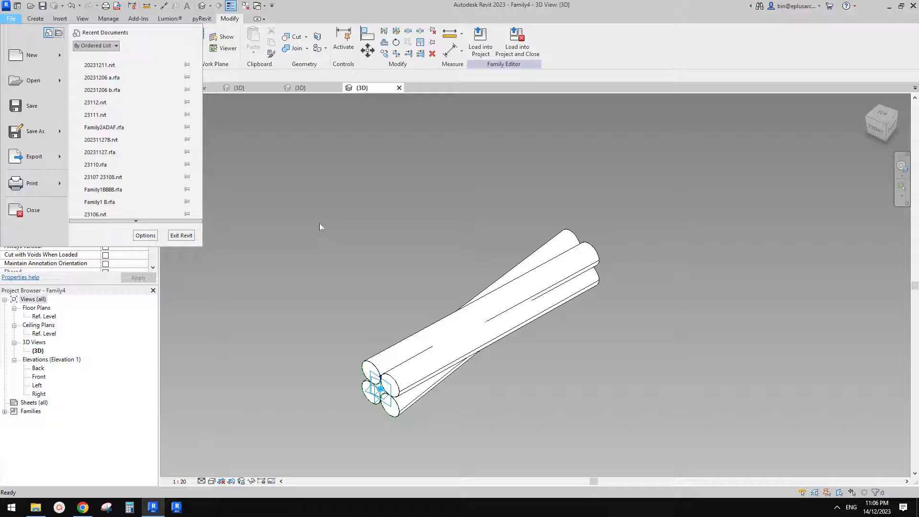
left_click(60, 55)
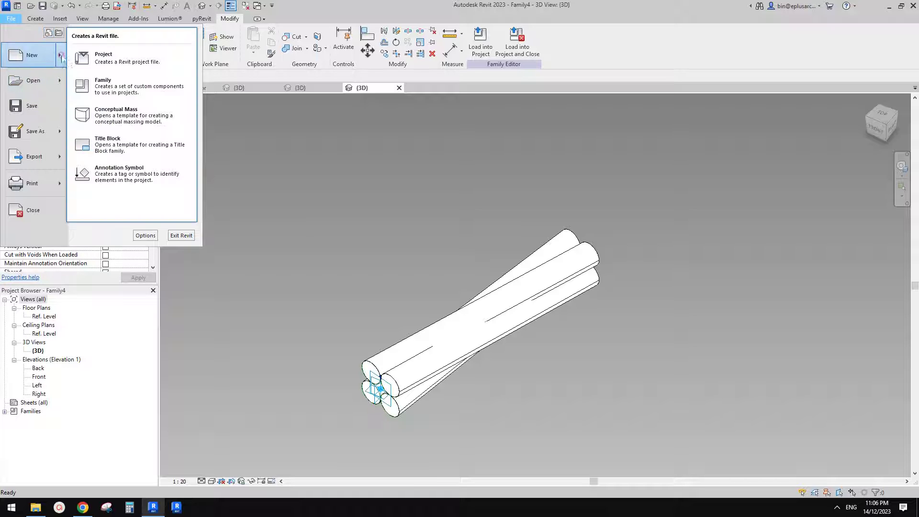
left_click(129, 90)
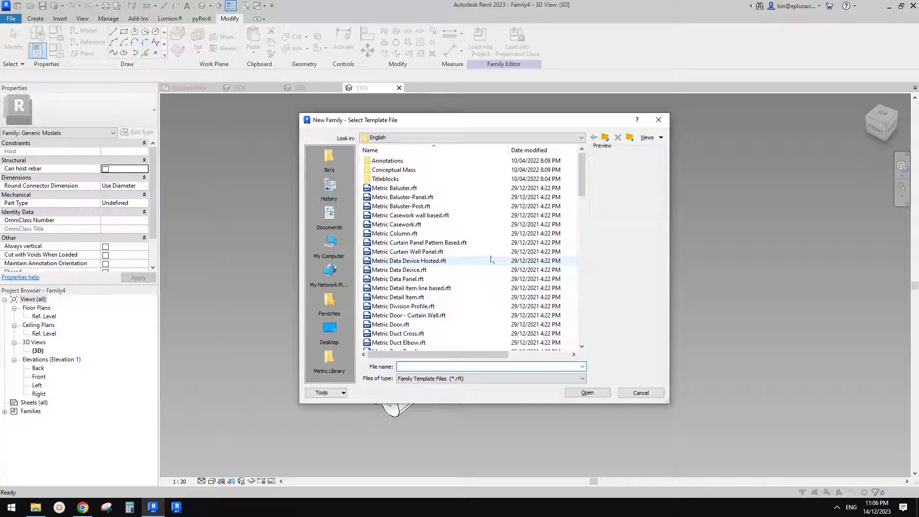
scroll(579, 219, "down", 10)
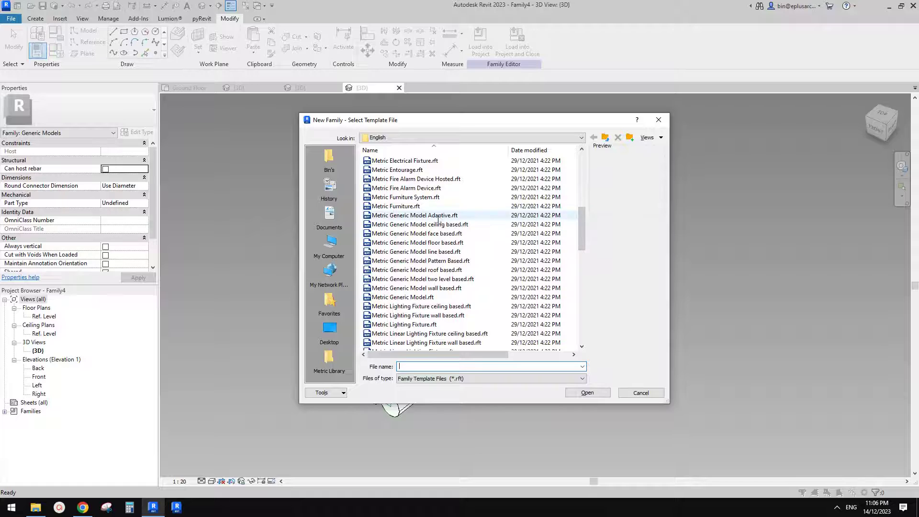
key("Escape")
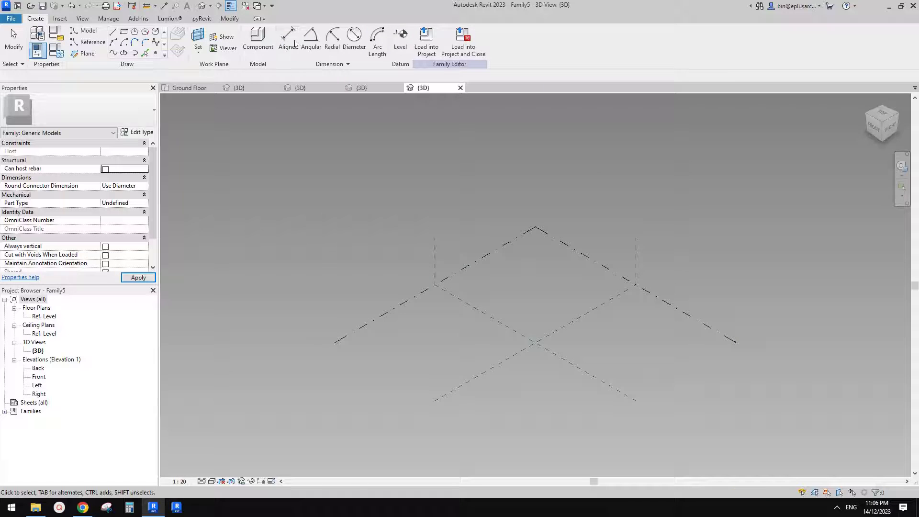
- Place five reference points in a wavy row across the reference level
left_click(155, 52)
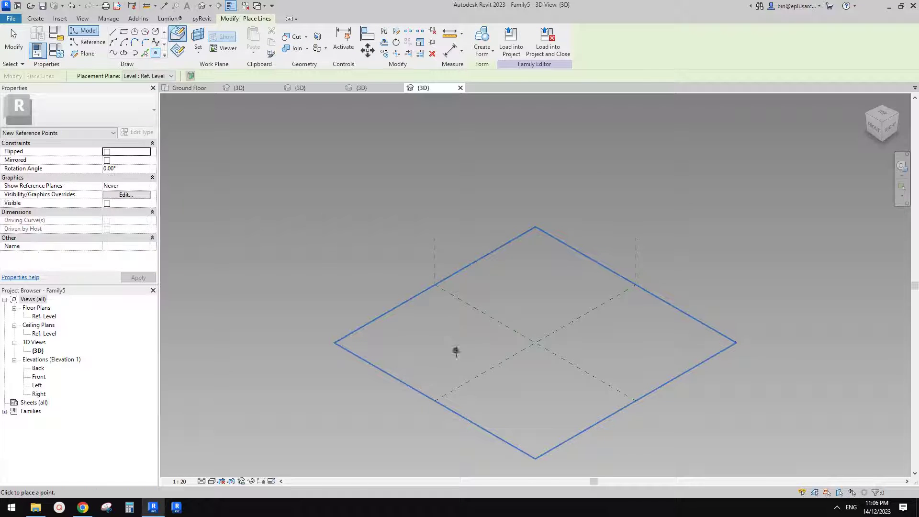
scroll(460, 348, "up", 1)
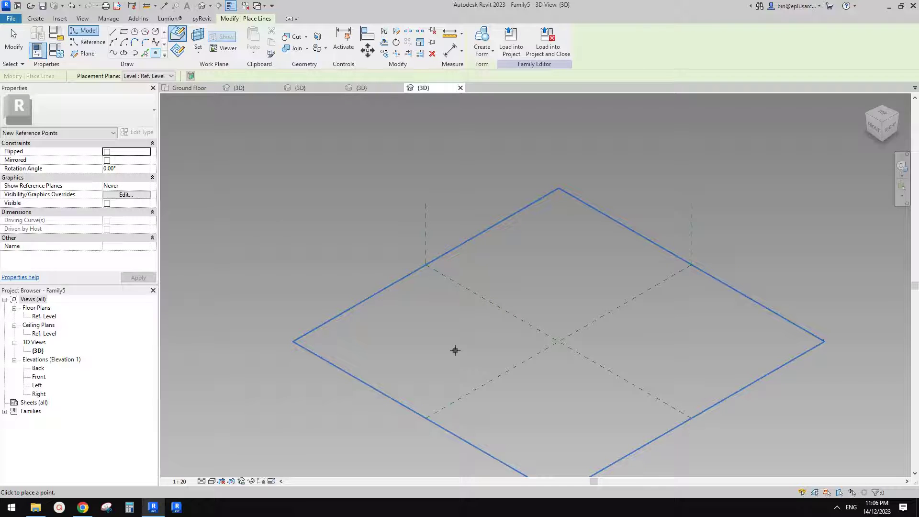
middle_click_drag(519, 323, 505, 330)
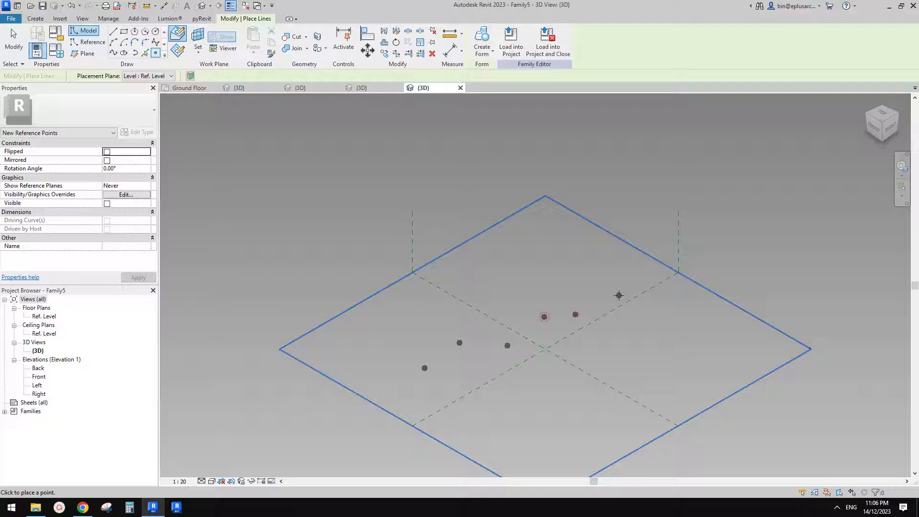
key("Escape")
key("Escape")
- Make the five points adaptive and connect them with a spline through points set as a reference line
left_click_drag(274, 234, 639, 438)
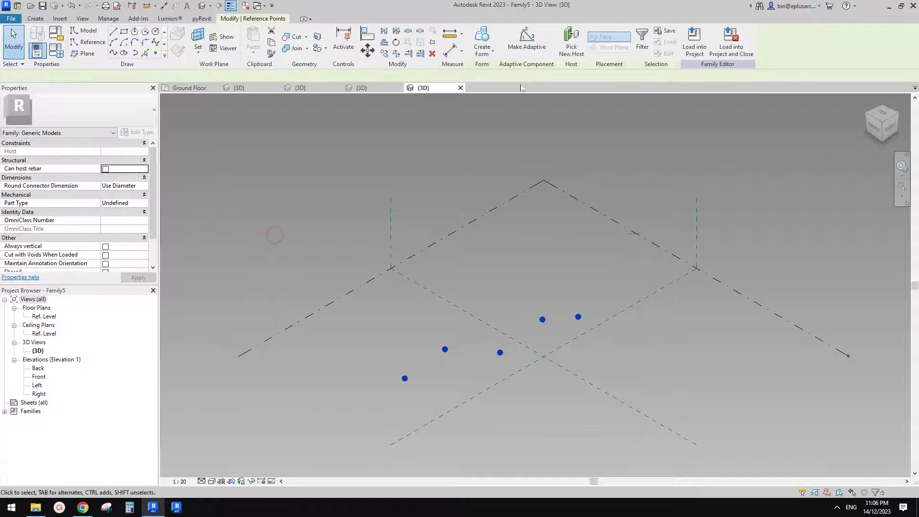
left_click(526, 41)
left_click(114, 53)
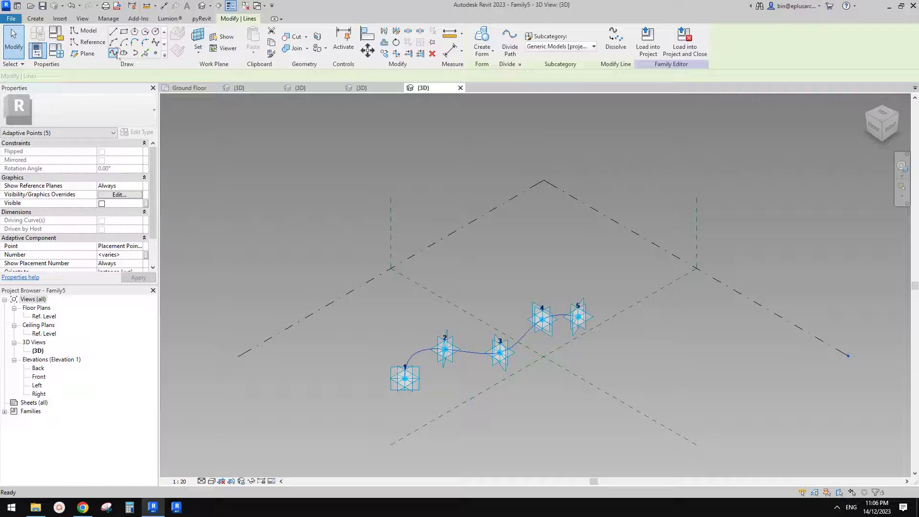
left_click(107, 220)
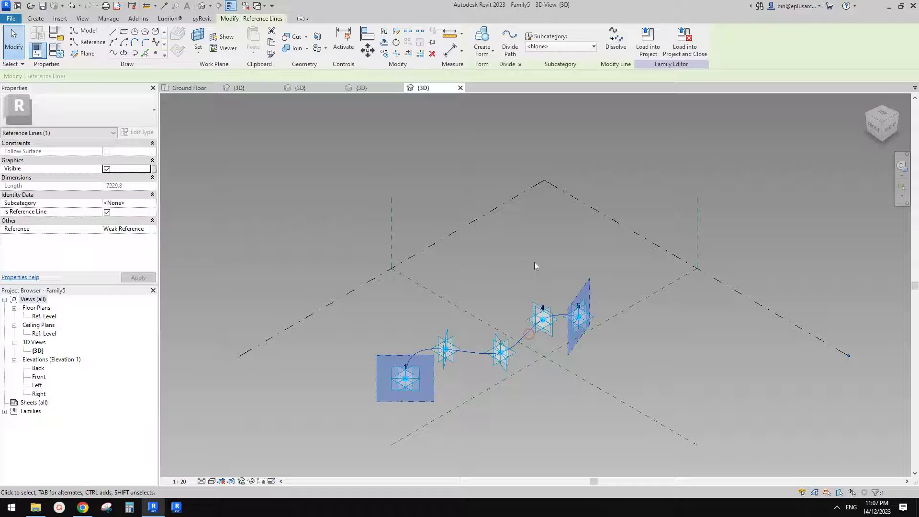
- Divide the spline reference line's path using the Minimum Distance layout with a minimum distance of 300
left_click(510, 43)
scroll(598, 474, "up", 2)
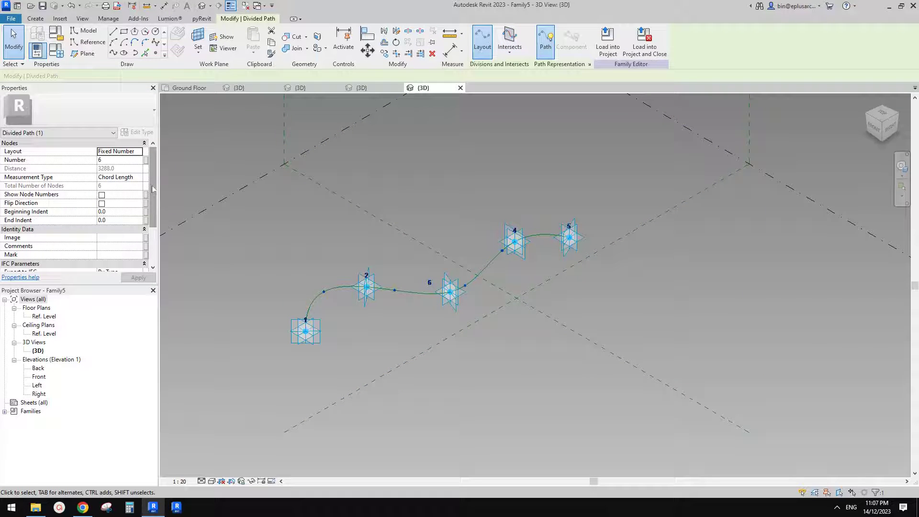
middle_click_drag(236, 179, 272, 189)
left_click(139, 154)
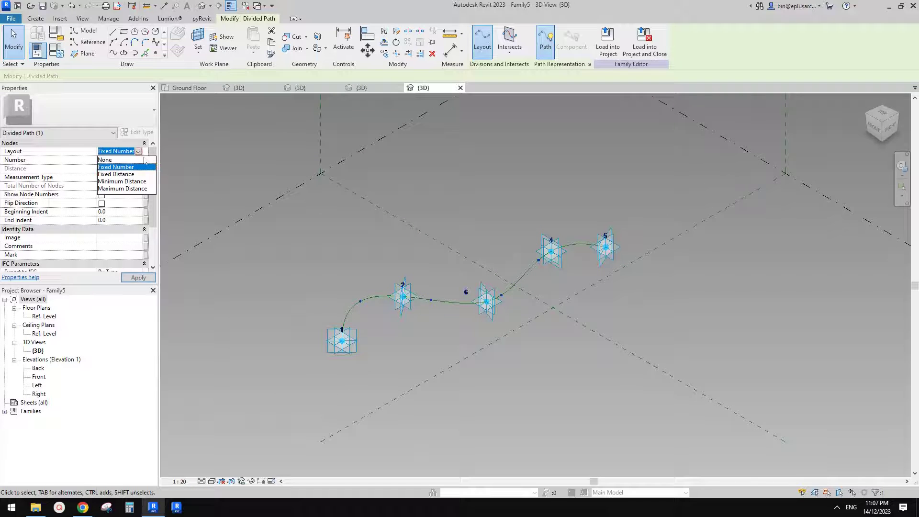
left_click(120, 182)
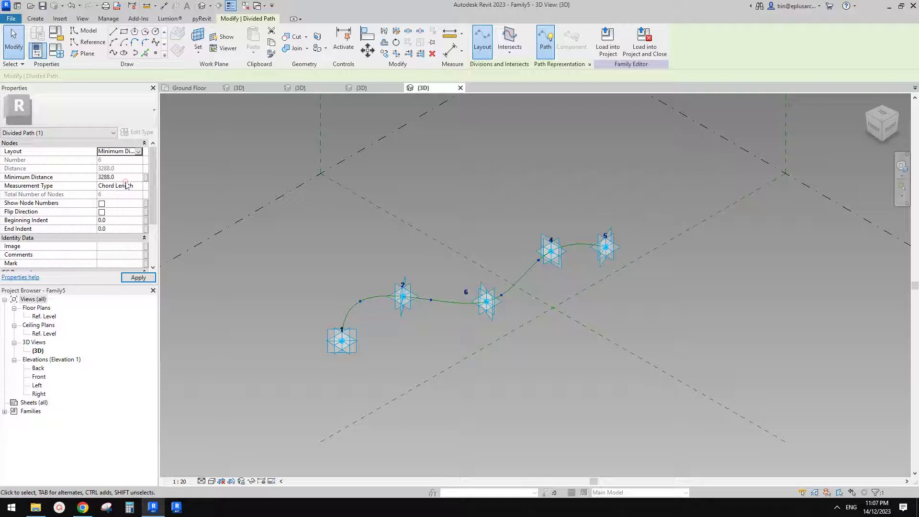
left_click(127, 177)
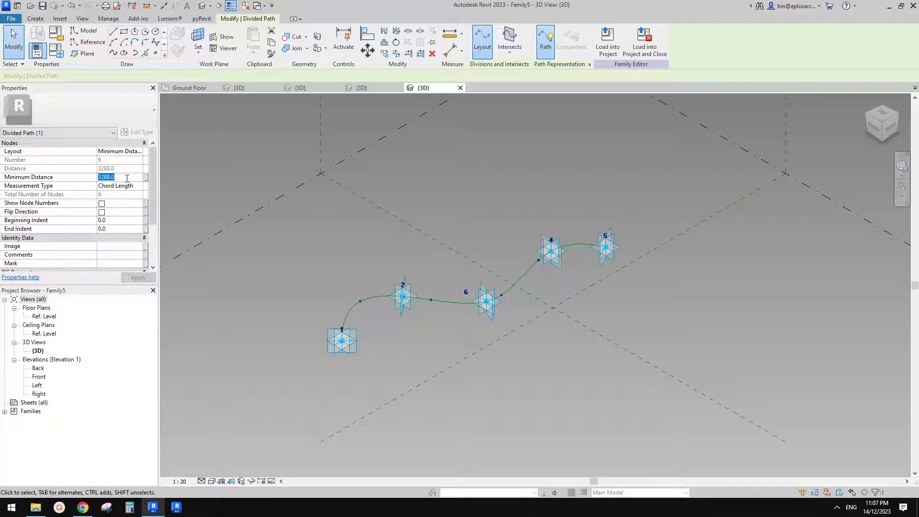
key("Return")
- Move adaptive point 5 much farther away from adaptive point 4 to lengthen the divided path
scroll(431, 311, "up", 5)
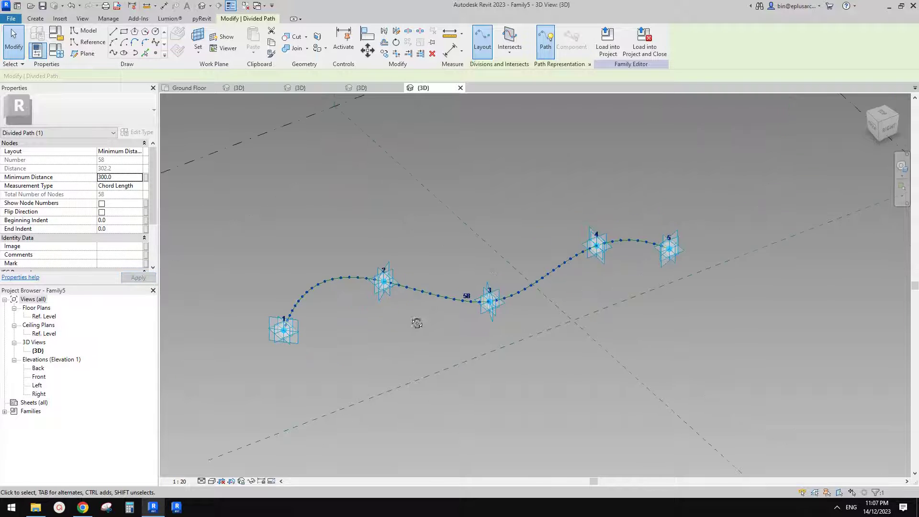
left_click(446, 307)
left_click(472, 291)
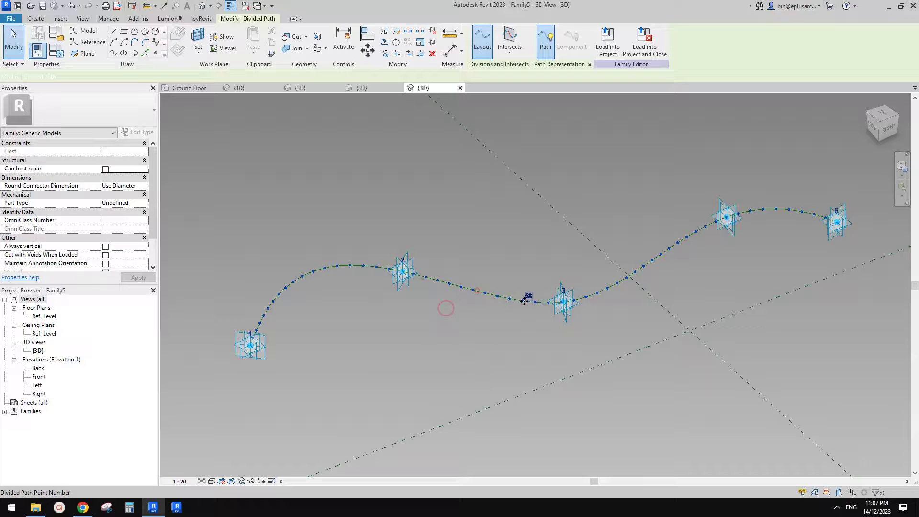
middle_click_drag(437, 303, 464, 304)
scroll(656, 293, "down", 3)
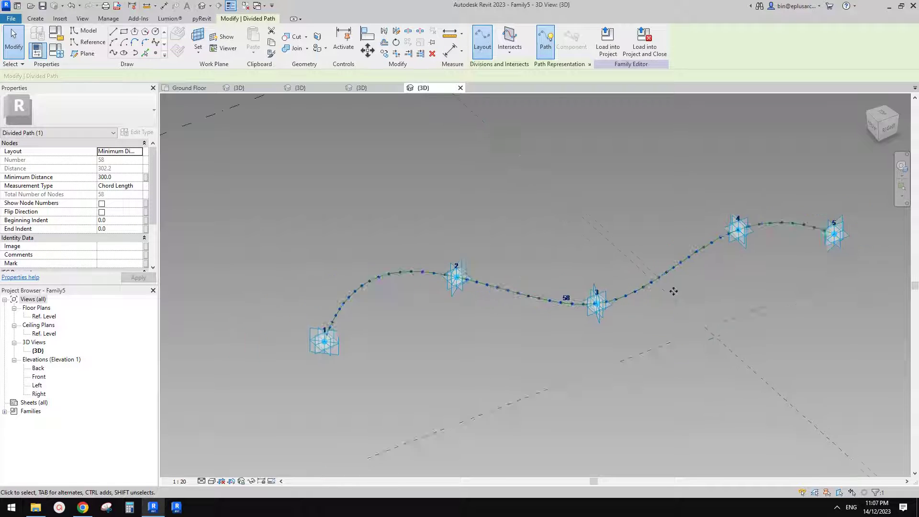
middle_click_drag(673, 292, 612, 292)
left_click(732, 248)
middle_click_drag(795, 231, 700, 244)
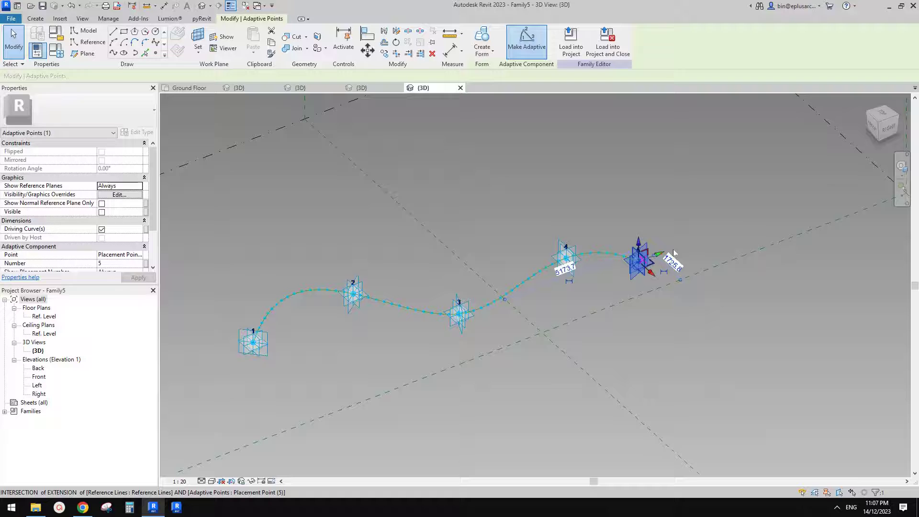
left_click_drag(659, 256, 812, 195)
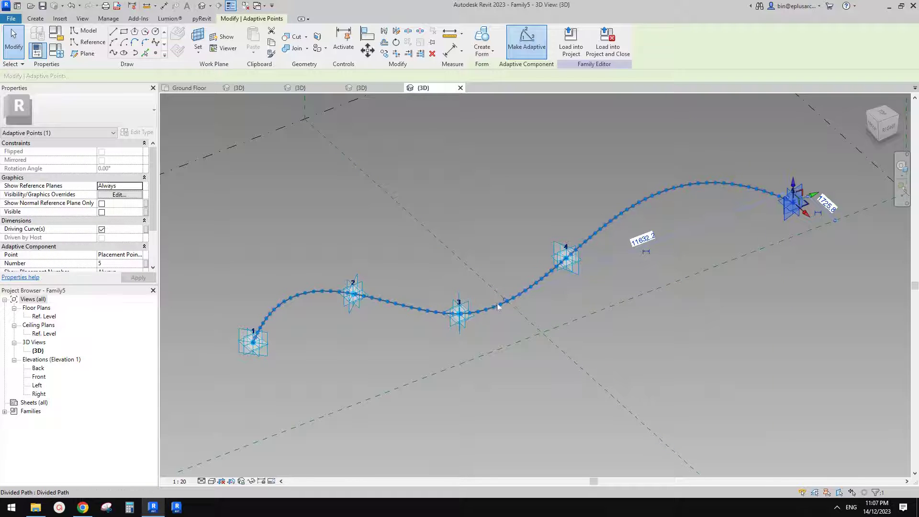
- Check the lengthened divided path's number of nodes and node spacing
left_click(522, 289)
middle_click_drag(587, 309, 656, 312)
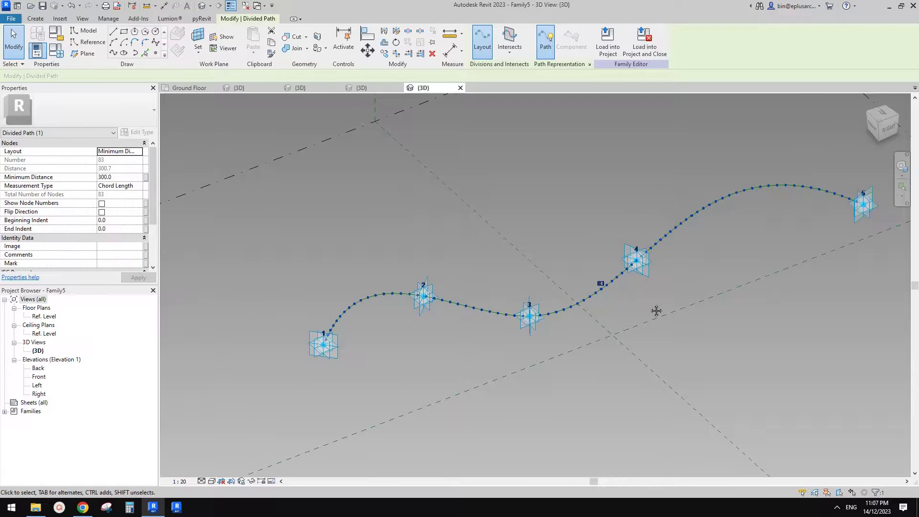
scroll(515, 297, "up", 3)
left_click(496, 286)
scroll(438, 304, "up", 2)
middle_click_drag(438, 304, 509, 293)
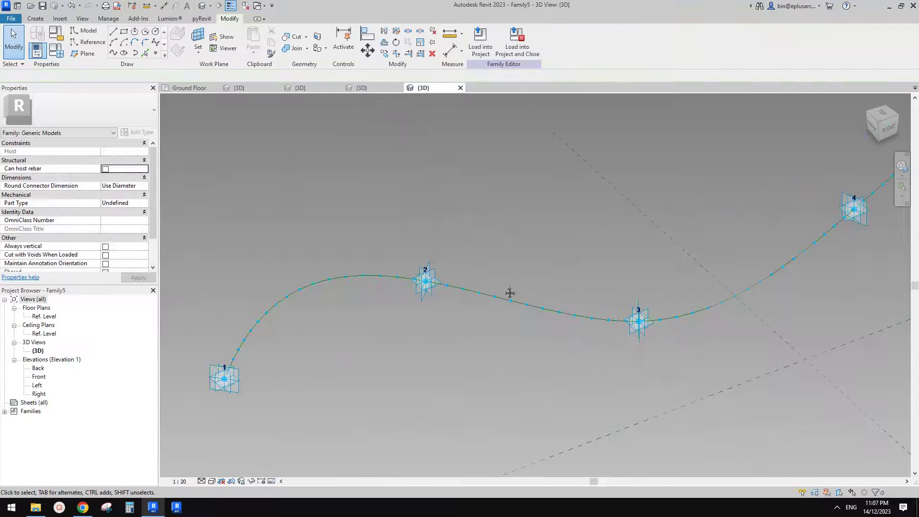
- Close the inactive views and load the twisted strand family Family4 into the path family Family5
left_click(245, 7)
left_click(302, 88)
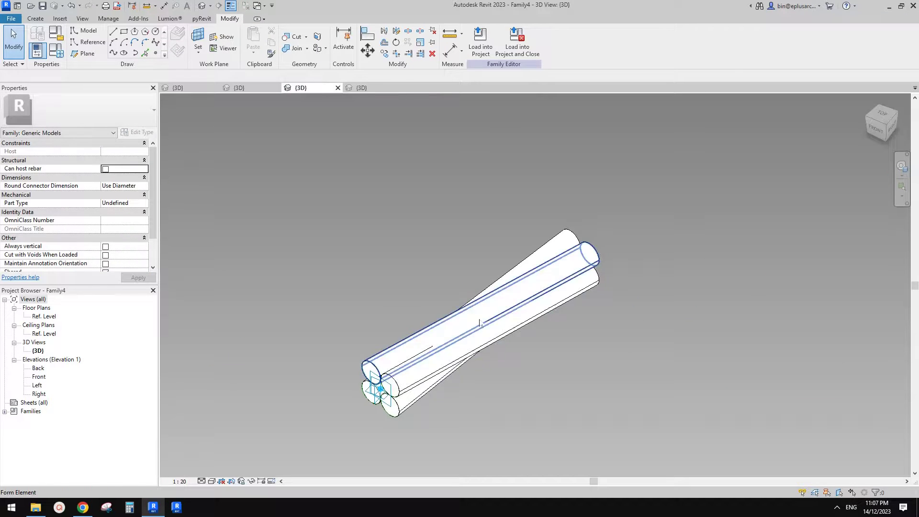
left_click(480, 43)
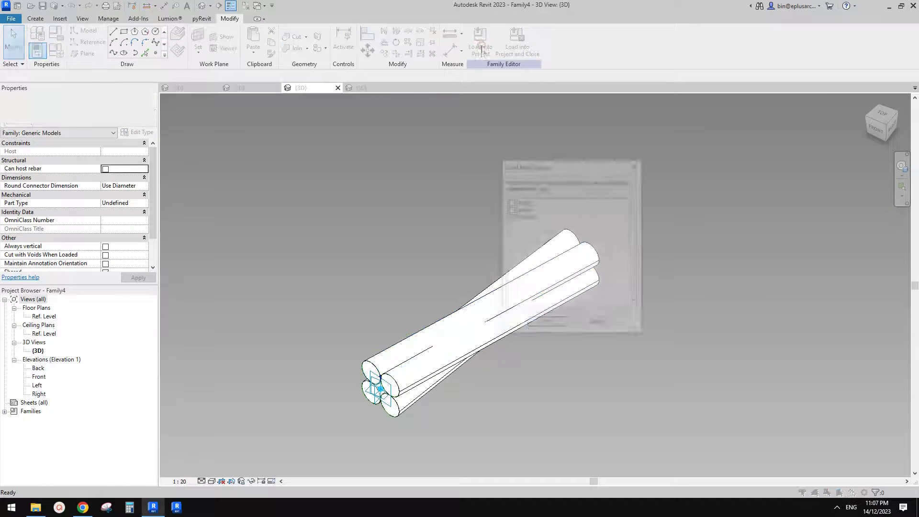
left_click(511, 208)
left_click(510, 216)
left_click(551, 323)
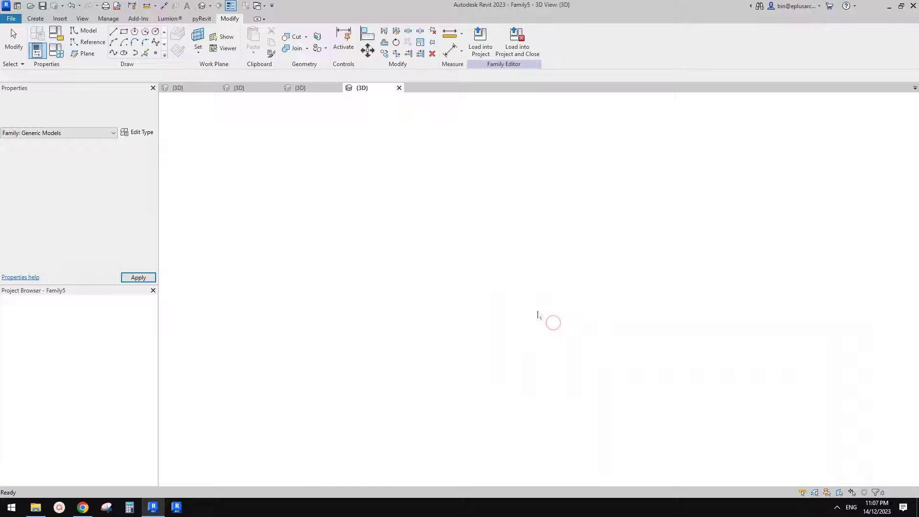
- Place one Family4 component between two adjacent path nodes midway between adaptive points 2 and 3
scroll(517, 320, "up", 3)
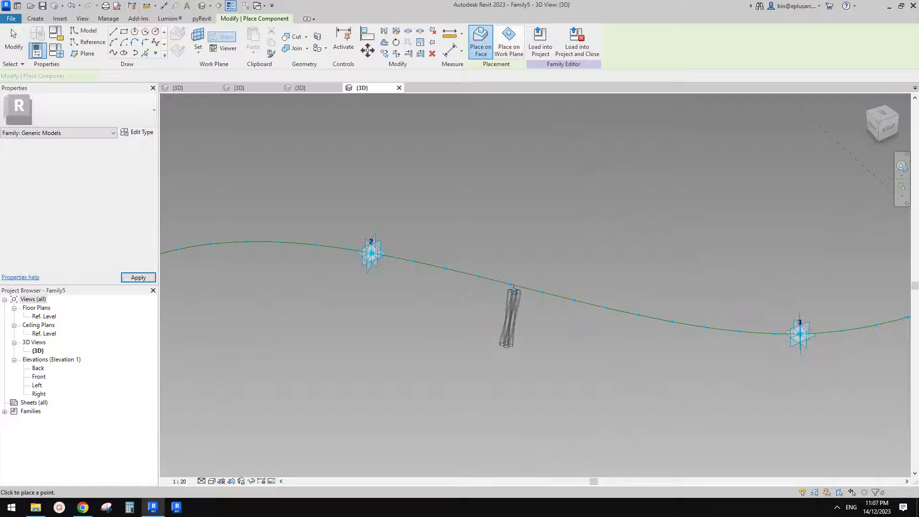
left_click(520, 286)
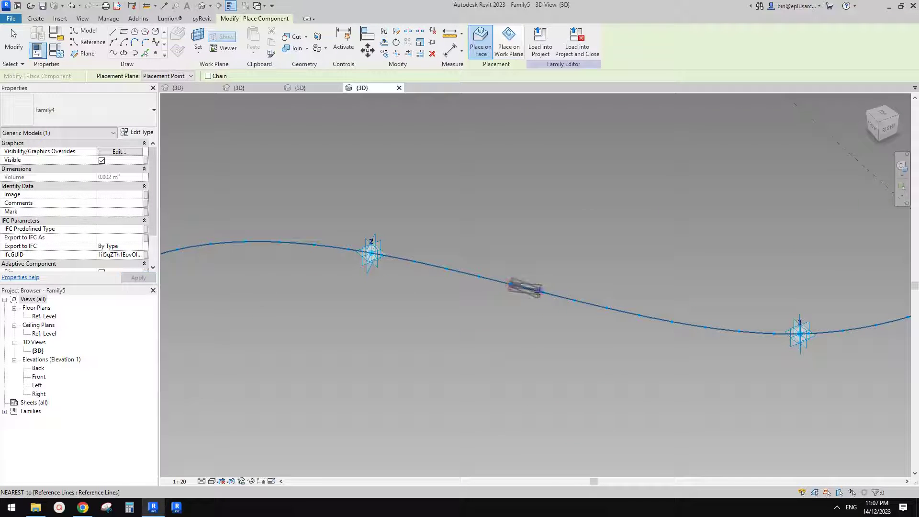
key("Escape")
- Repeat the placed Family4 component along the whole divided path
left_click(526, 290)
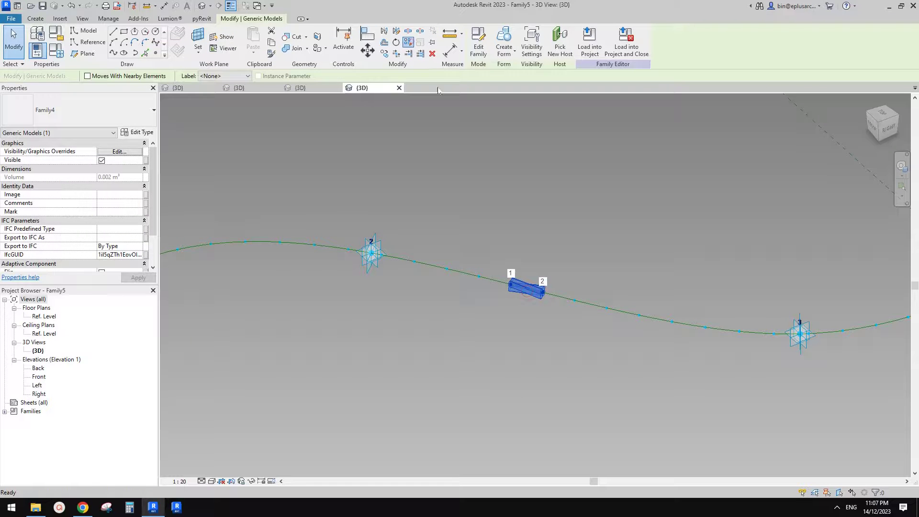
key("Return")
- Examine the repeated rope segments along the curve, including how the strands meet at the joints
scroll(575, 182, "down", 3)
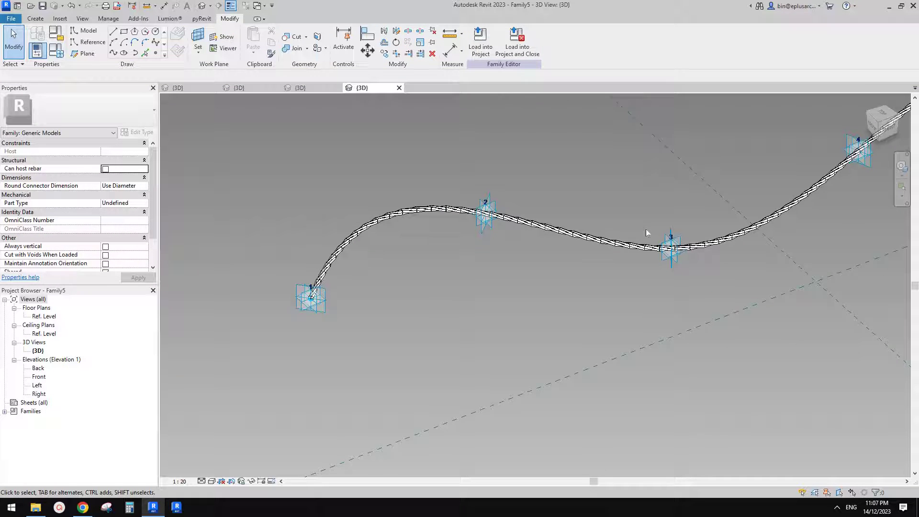
middle_click_drag(635, 231, 543, 290)
scroll(616, 240, "up", 2)
scroll(666, 254, "up", 2)
left_click(670, 231)
left_click(543, 289)
middle_click_drag(631, 272, 533, 320)
scroll(533, 320, "down", 1)
scroll(646, 263, "up", 3)
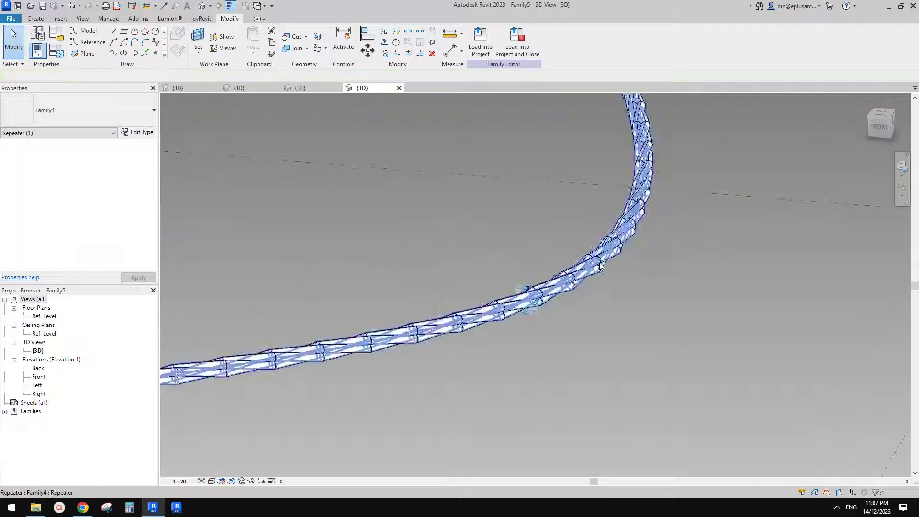
scroll(524, 299, "up", 3)
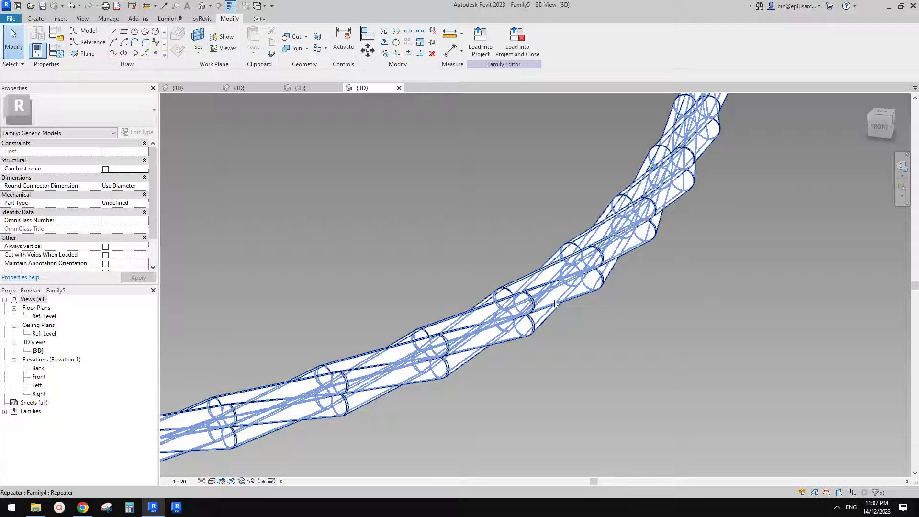
- Examine how the repeated twisted strands follow the curve from adaptive point 2 around the bend beyond point 3
middle_click_drag(595, 284, 596, 288)
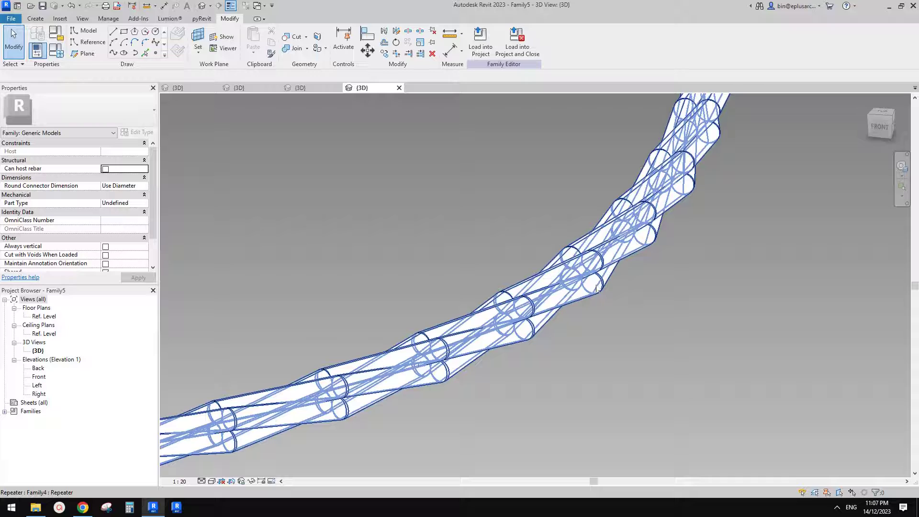
scroll(574, 300, "down", 2)
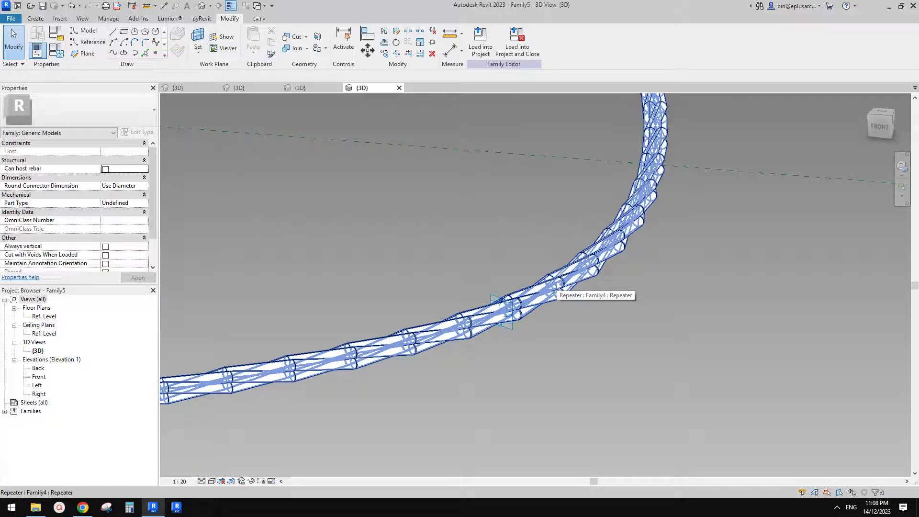
middle_click_drag(556, 285, 591, 270, "shift")
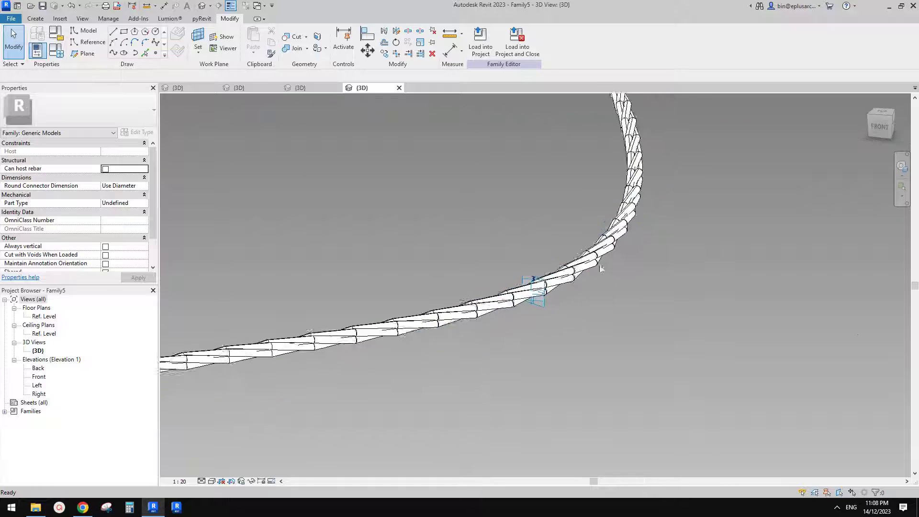
middle_click_drag(619, 237, 456, 285, "shift")
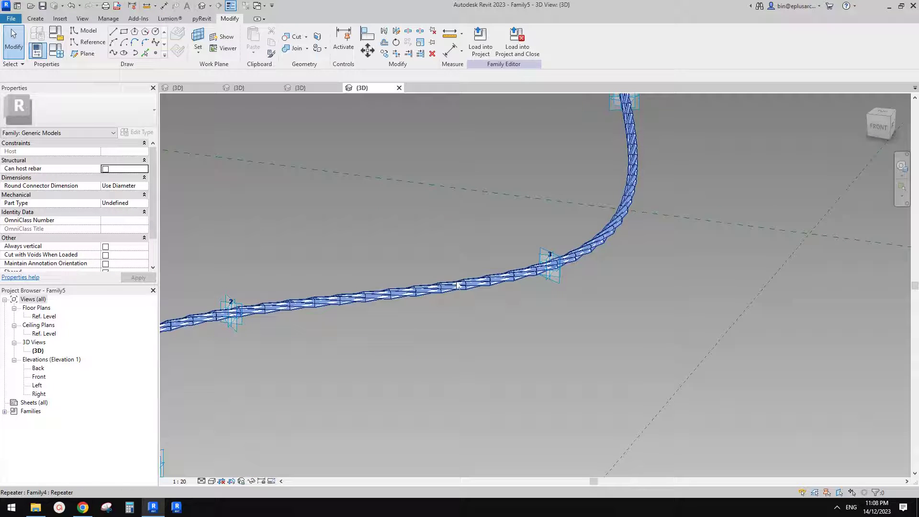
scroll(417, 142, "up", 2)
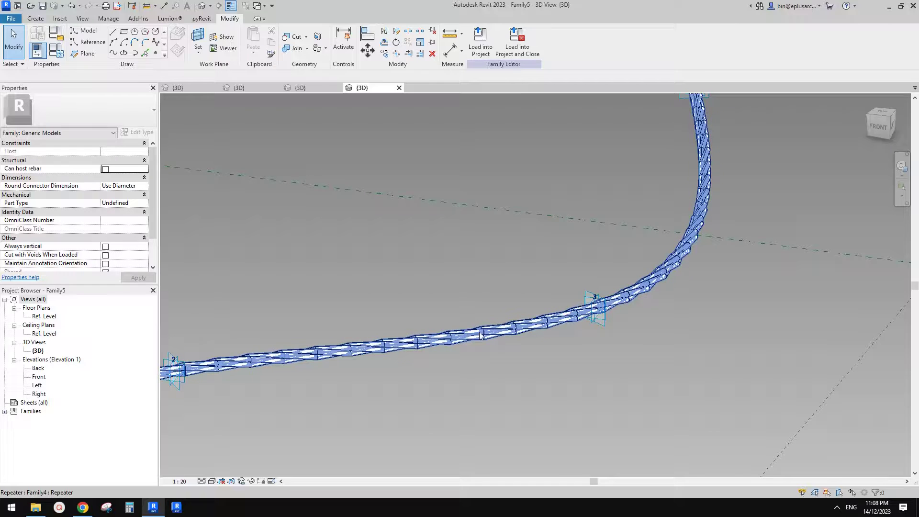
- Return to the Family4 3D view and delete all four strand forms, keeping the reference circles and line
left_click(335, 91)
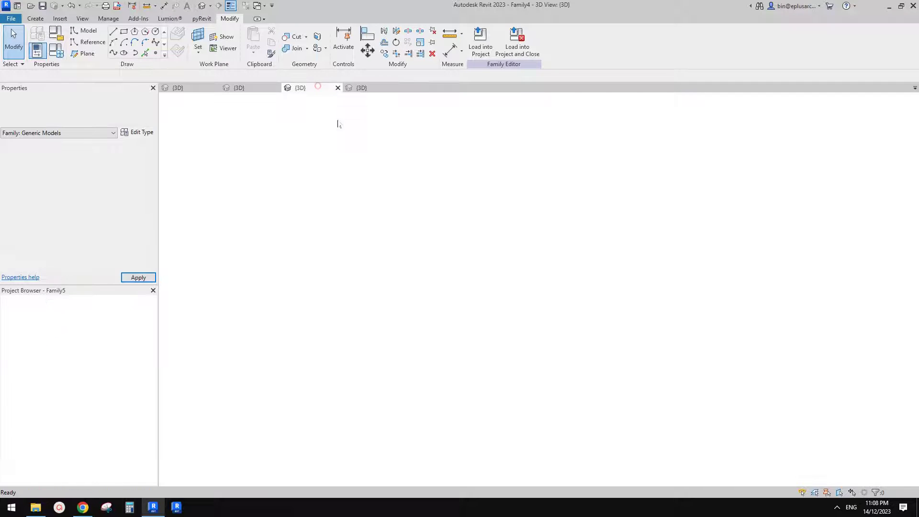
left_click(519, 284)
scroll(522, 280, "up", 2)
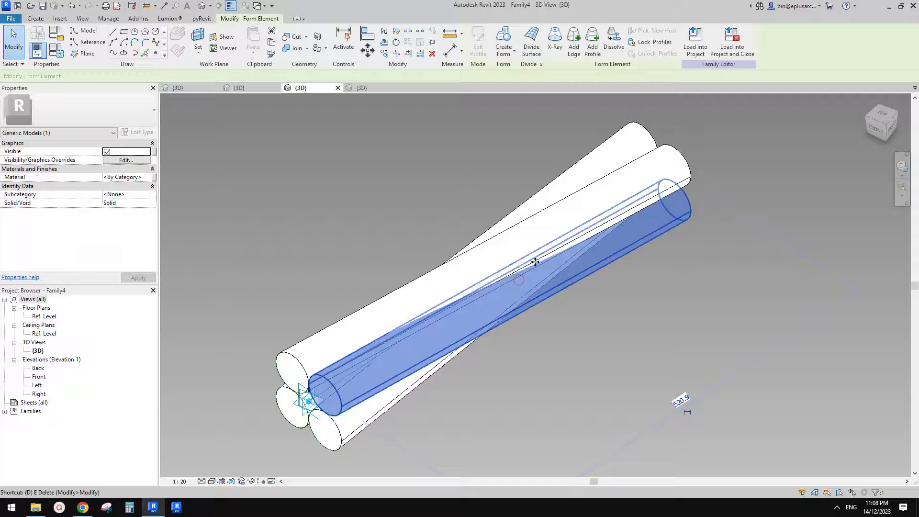
key("Delete")
left_click(538, 234)
key("Delete")
left_click(539, 197)
key("Delete")
left_click(567, 252)
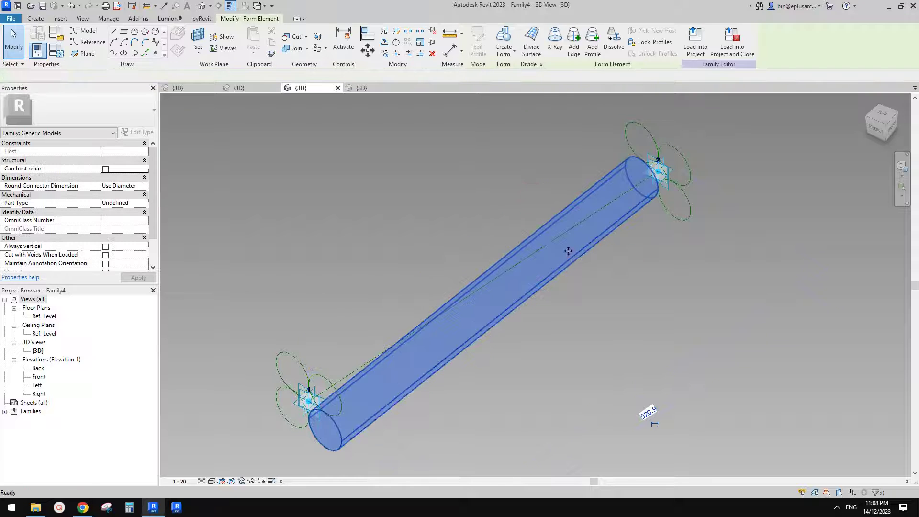
key("Delete")
- Copy the reference point and its four circles at adaptive point 1 to two positions between the adaptive points
middle_click_drag(566, 251, 593, 260, "shift")
scroll(593, 261, "up", 2)
scroll(355, 293, "up", 1)
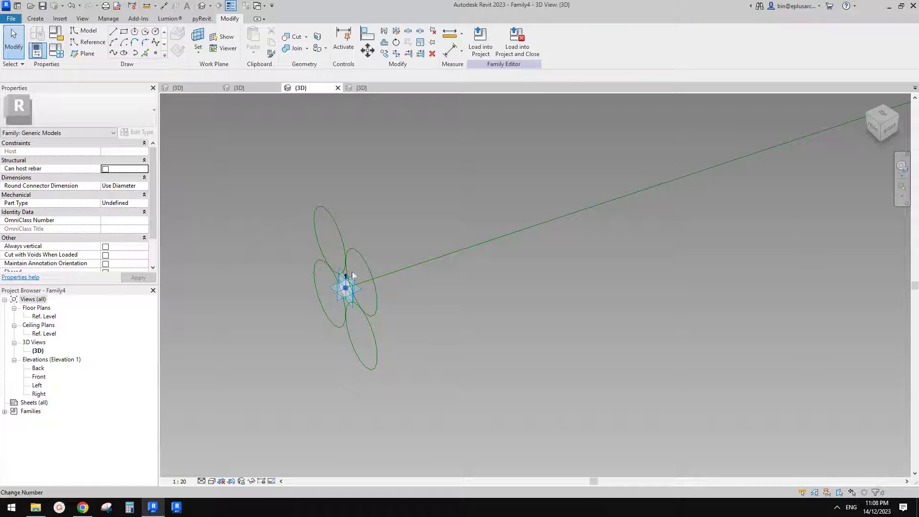
left_click(346, 287)
left_click(356, 251, "ctrl")
left_click(338, 229, "ctrl")
left_click(314, 264, "ctrl")
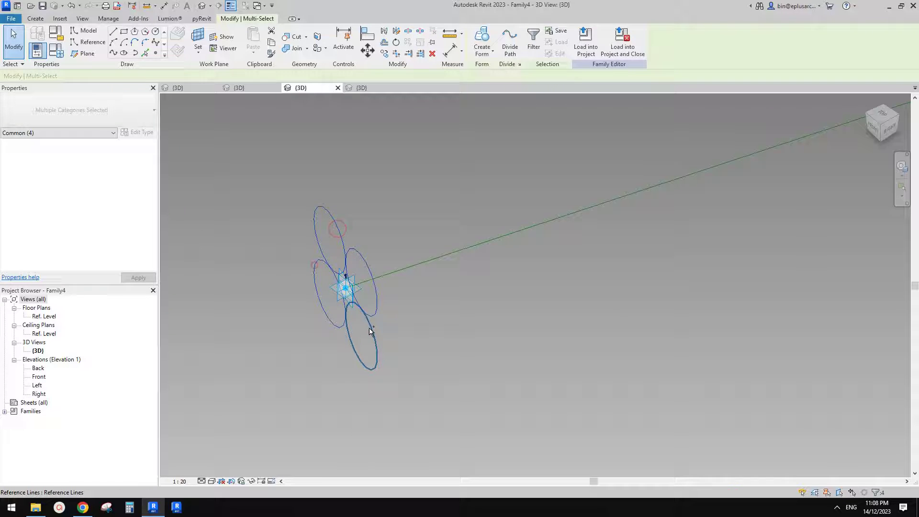
left_click(371, 328, "ctrl")
scroll(383, 302, "down", 1)
middle_click_drag(383, 303, 429, 297)
key("c")
key("o")
left_click(417, 292)
left_click(518, 304)
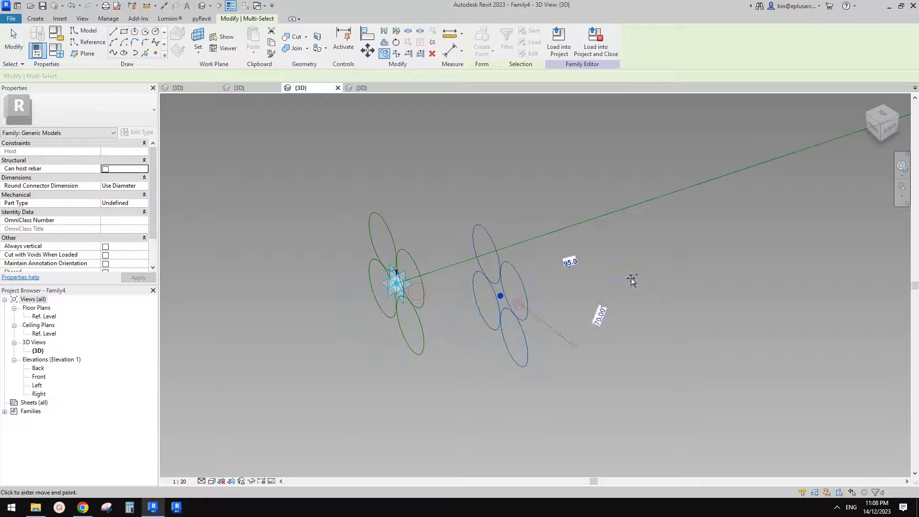
left_click(632, 282)
key("Escape")
- Rehost the nearer copied reference point with its circles onto the reference line close to adaptive point 1
left_click(500, 295)
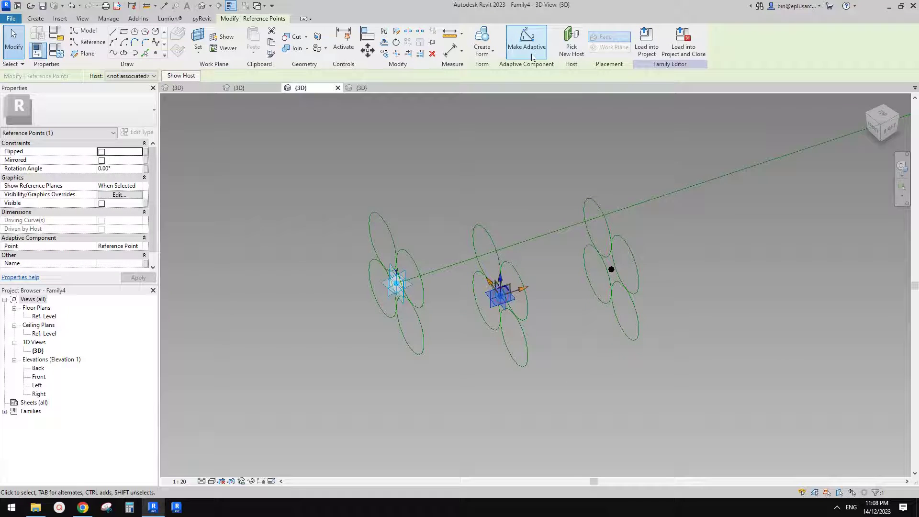
left_click(571, 43)
left_click(446, 269)
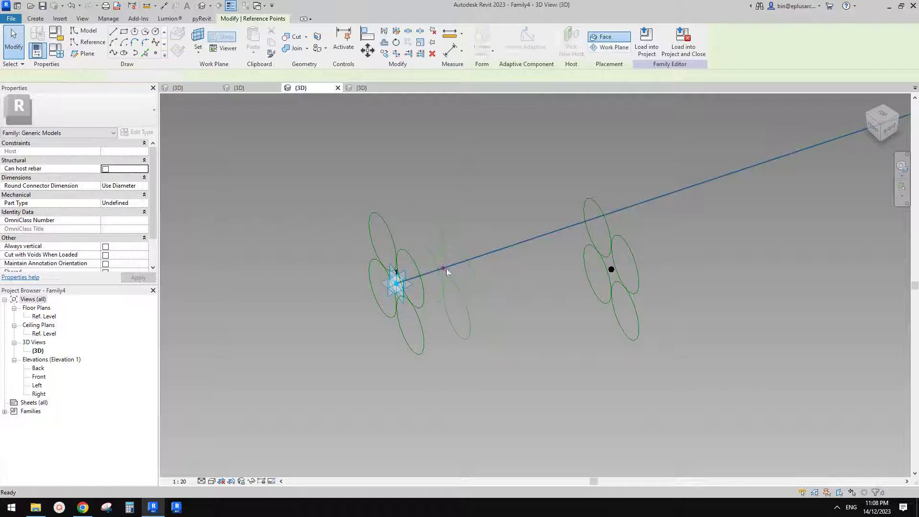
key("Escape")
scroll(440, 270, "up", 2)
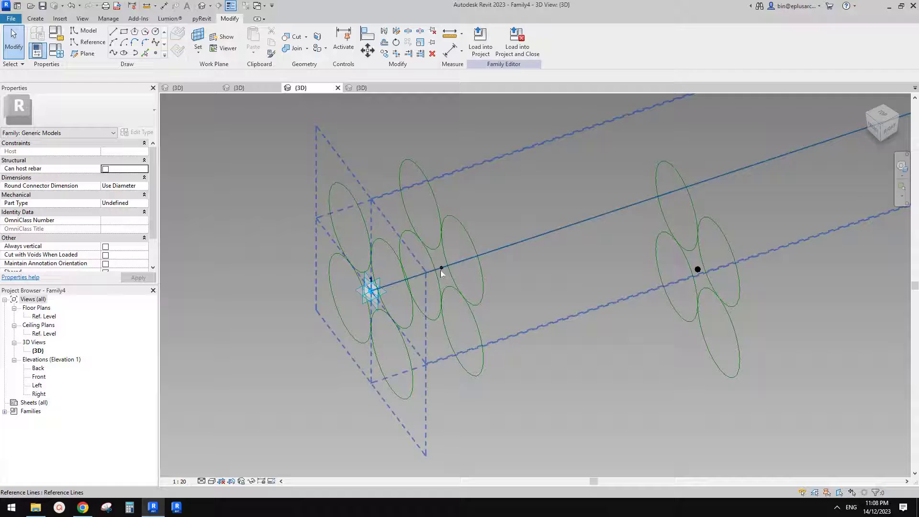
- Set the point's measurement type to Segment Length and associate its segment length with a new family parameter named sl
left_click(441, 267)
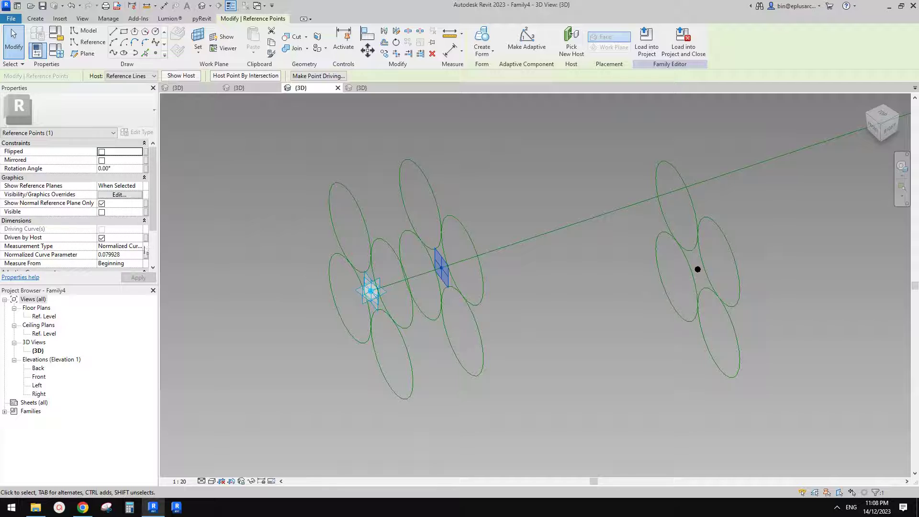
left_click(142, 247)
left_click(121, 269)
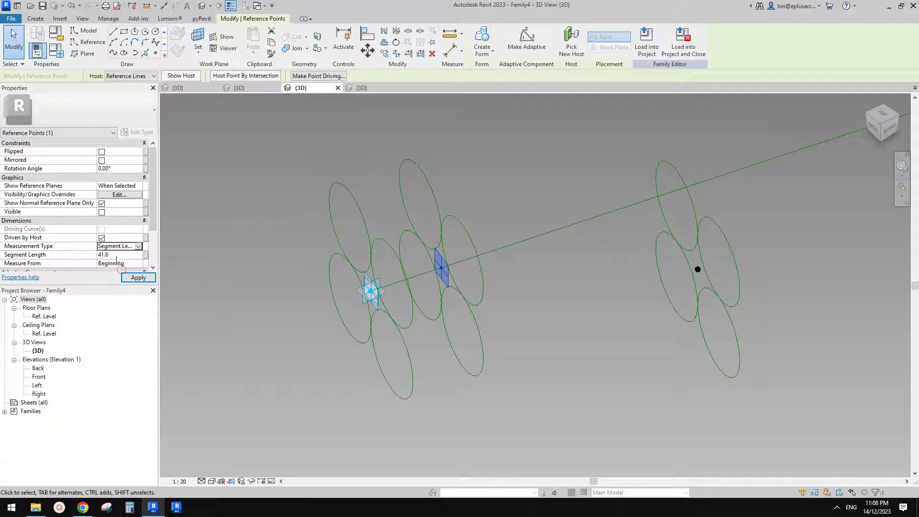
left_click(145, 256)
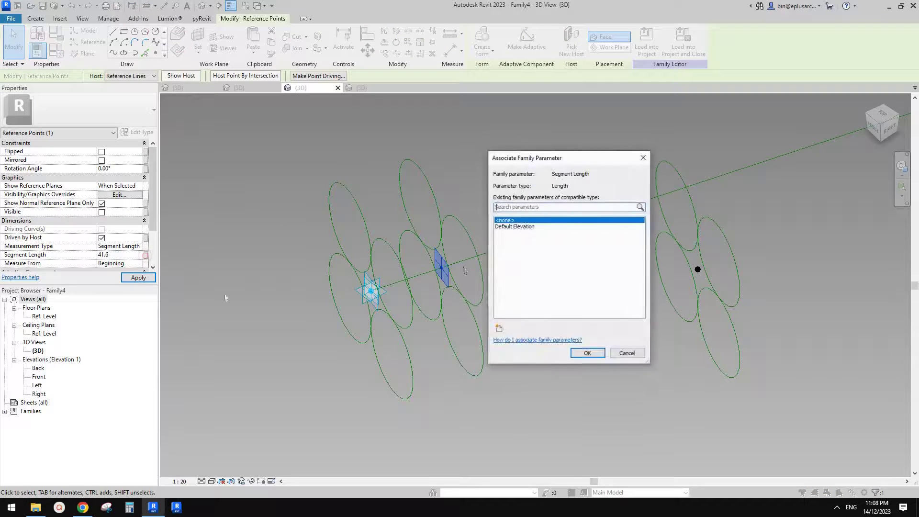
left_click(498, 328)
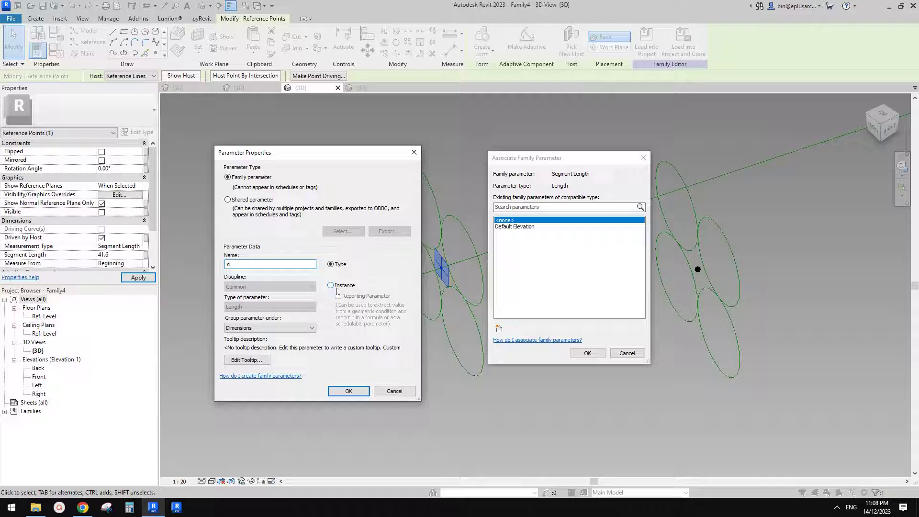
left_click(355, 392)
left_click(580, 353)
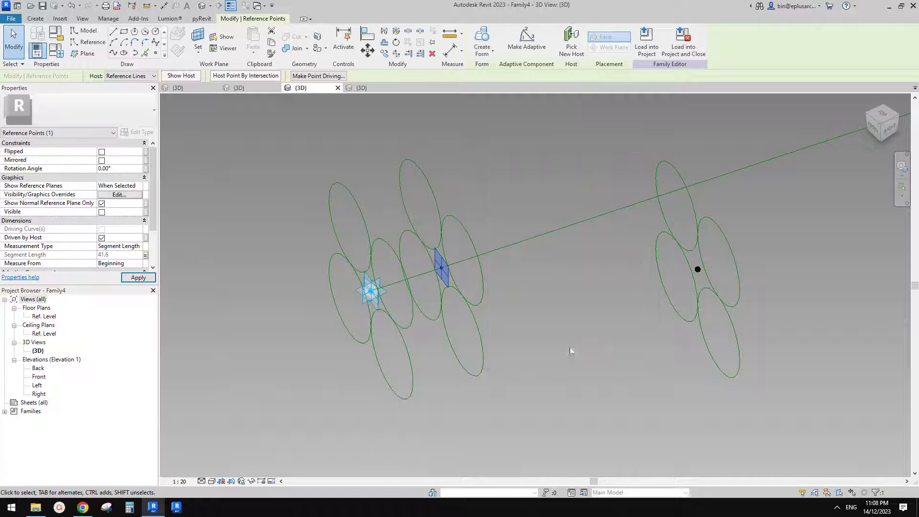
- Rehost the other copied reference point with its circles onto the reference line close to adaptive point 2
left_click(611, 281)
scroll(545, 155, "down", 2)
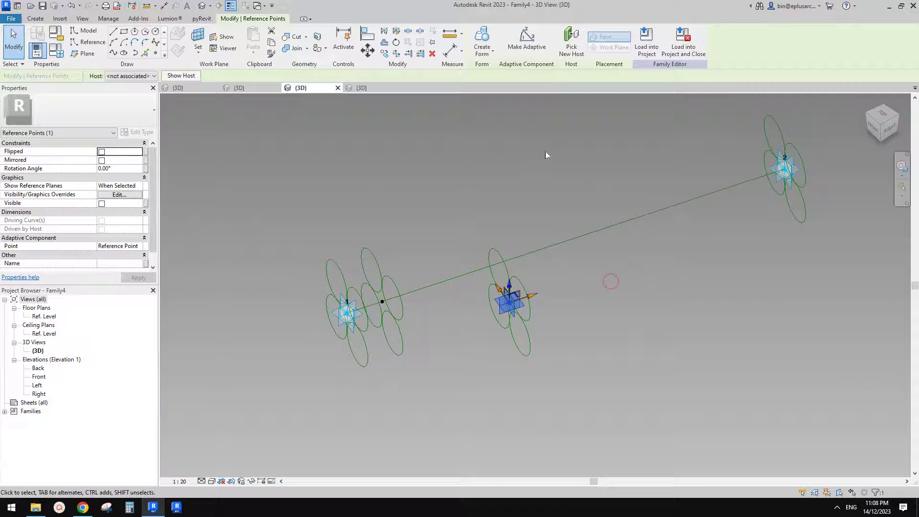
left_click(570, 47)
left_click(716, 191)
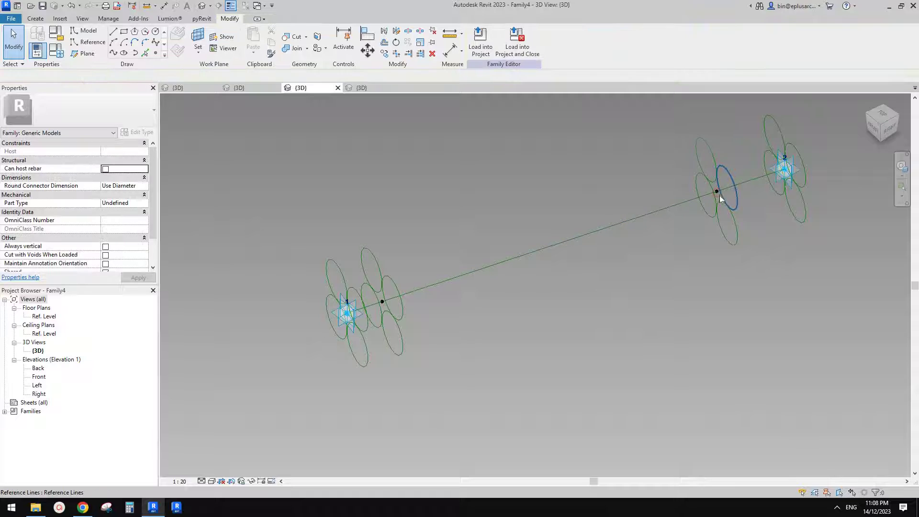
- Set the point near adaptive point 2 to Segment Length measurement and associate its segment length with the sl parameter
left_click(716, 192)
scroll(716, 192, "up", 2)
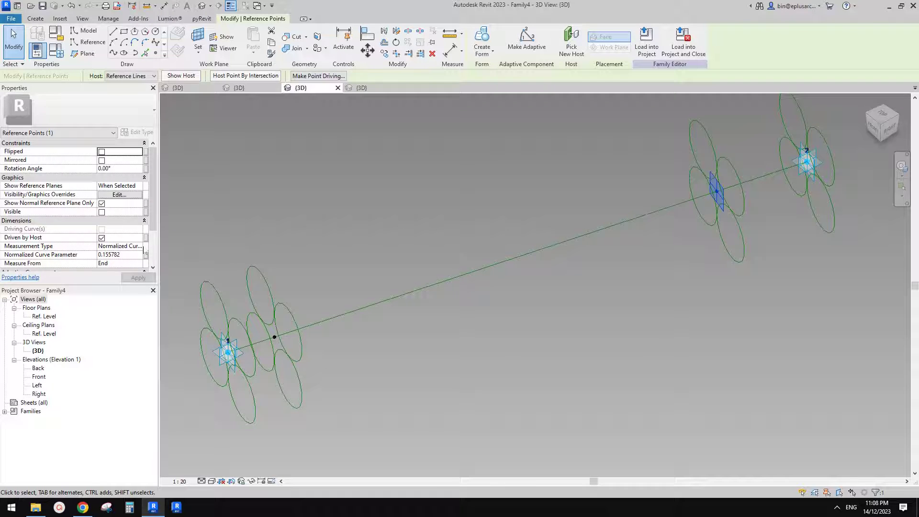
left_click(144, 249)
left_click(116, 268)
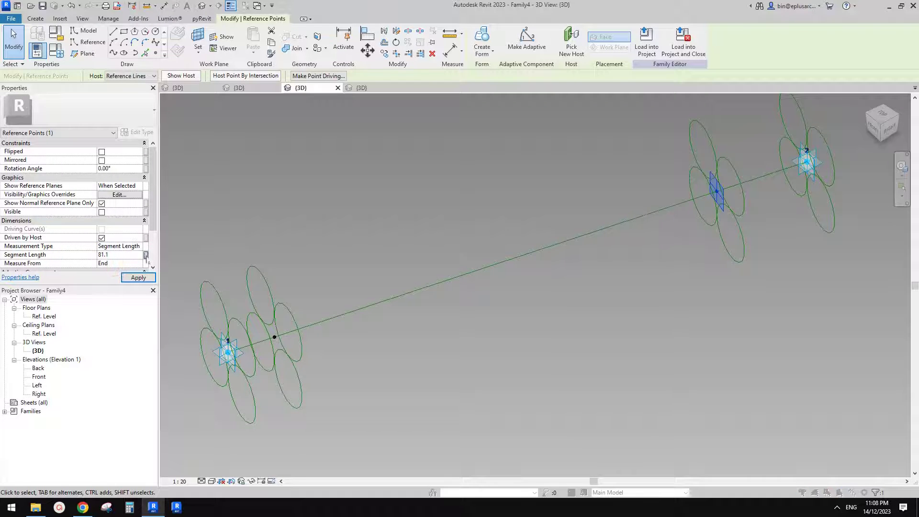
left_click(146, 255)
left_click(498, 233)
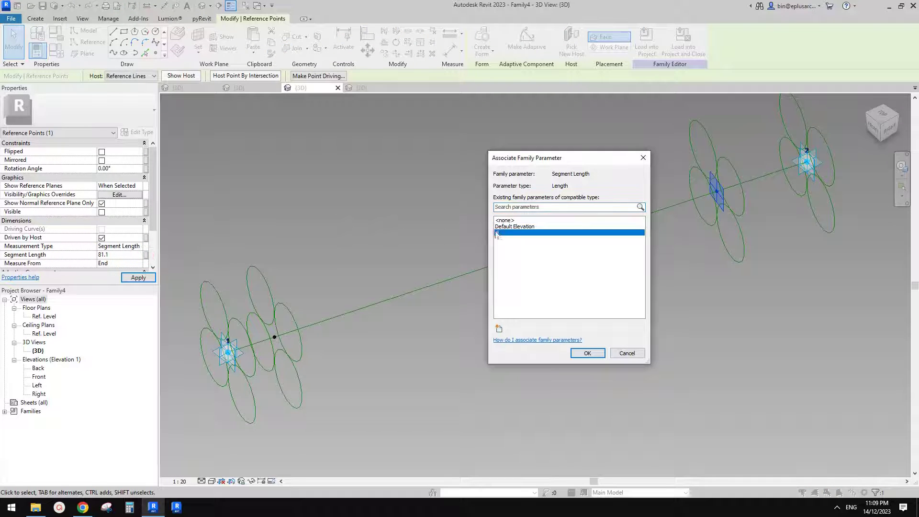
left_click(592, 356)
key("Escape")
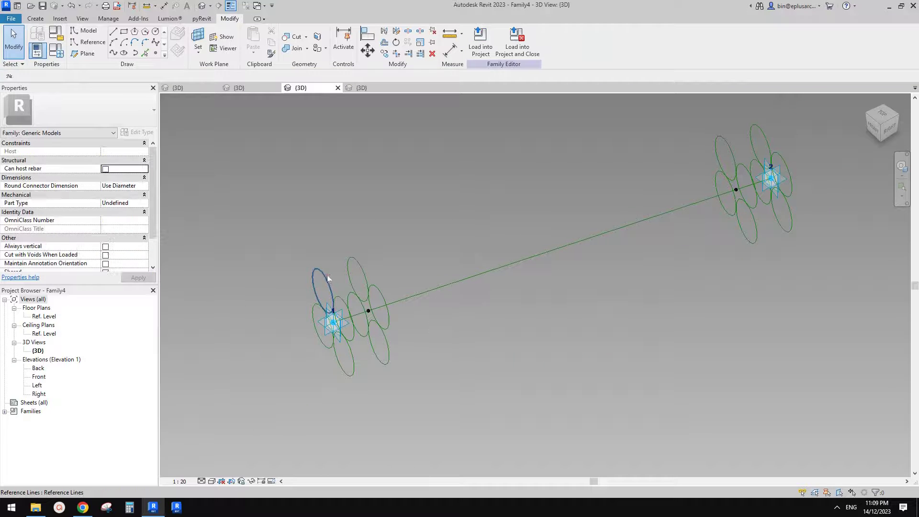
- Create the first solid strand through four circles, starting from the upper outer circle at adaptive point 1 and twisting towards point 2
left_click(327, 275)
left_click(365, 268, "ctrl")
middle_click_drag(408, 271, 430, 248, "shift")
middle_click_drag(572, 181, 568, 243)
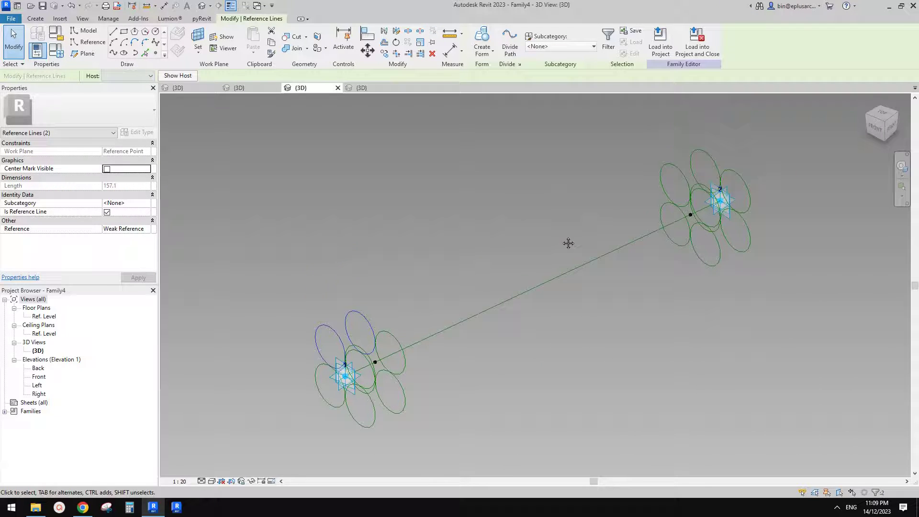
middle_click_drag(699, 184, 712, 181, "shift")
left_click(700, 193, "ctrl")
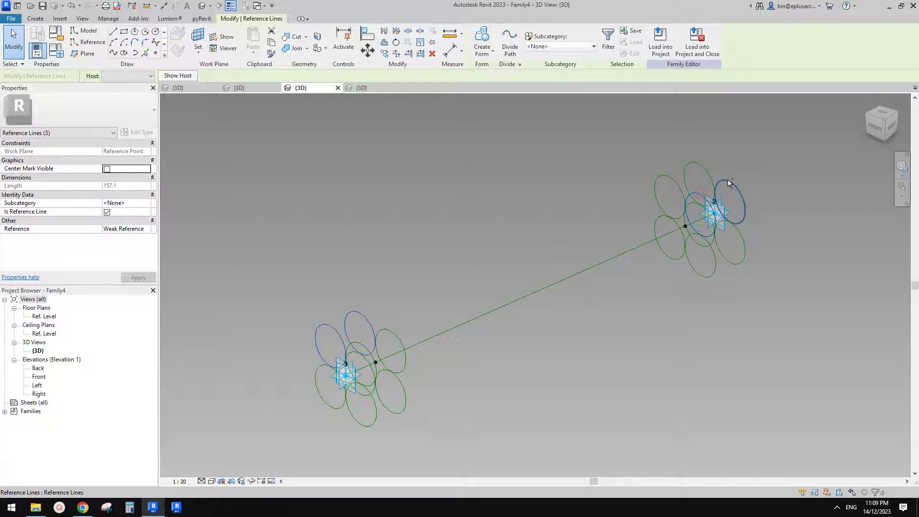
left_click(727, 183, "ctrl")
left_click(482, 42)
left_click(815, 189)
left_click(702, 168)
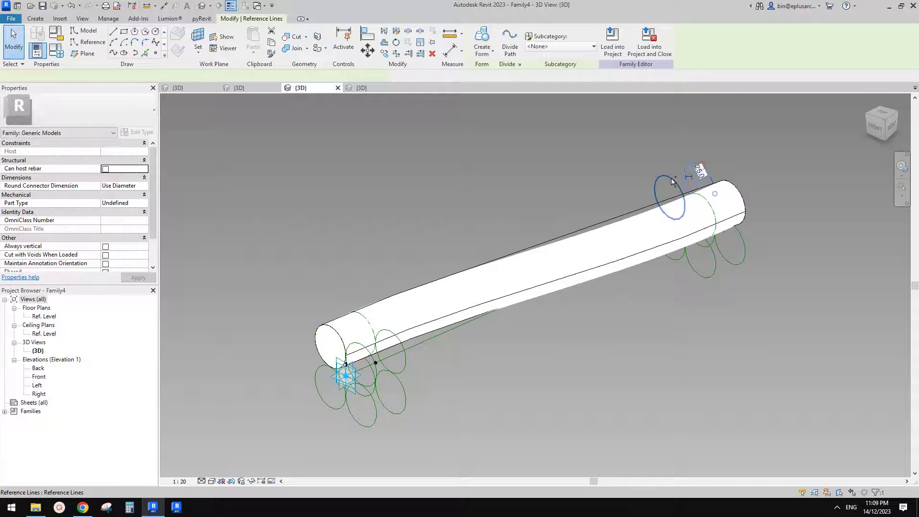
left_click(492, 329)
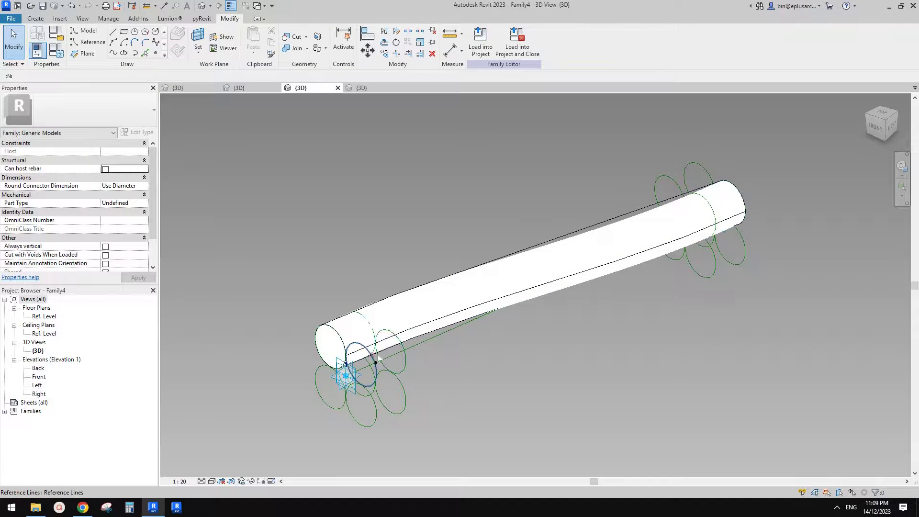
- Create the second solid strand through the four circles adjacent to the first strand, shifted one position at point 2
left_click(378, 356)
left_click(400, 346, "ctrl")
left_click(742, 248, "ctrl")
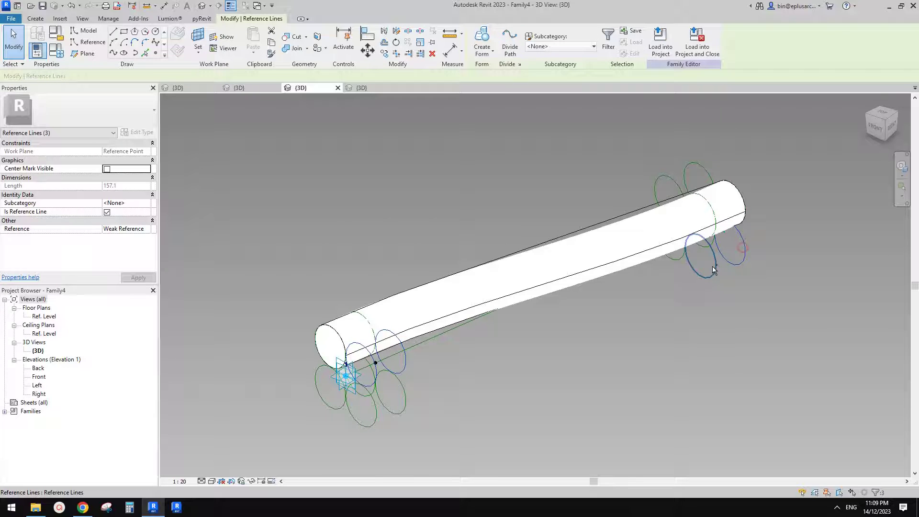
left_click(482, 35)
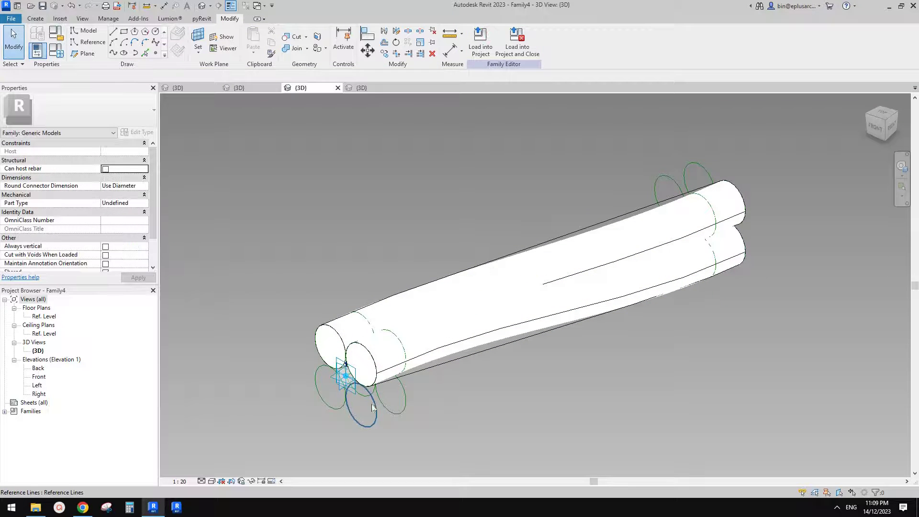
- Create the third solid strand from the two lower circles below the second strand to the matching lower circles at point 2
left_click(372, 407)
middle_click_drag(488, 353, 860, 221, "shift")
left_click(349, 202, "ctrl")
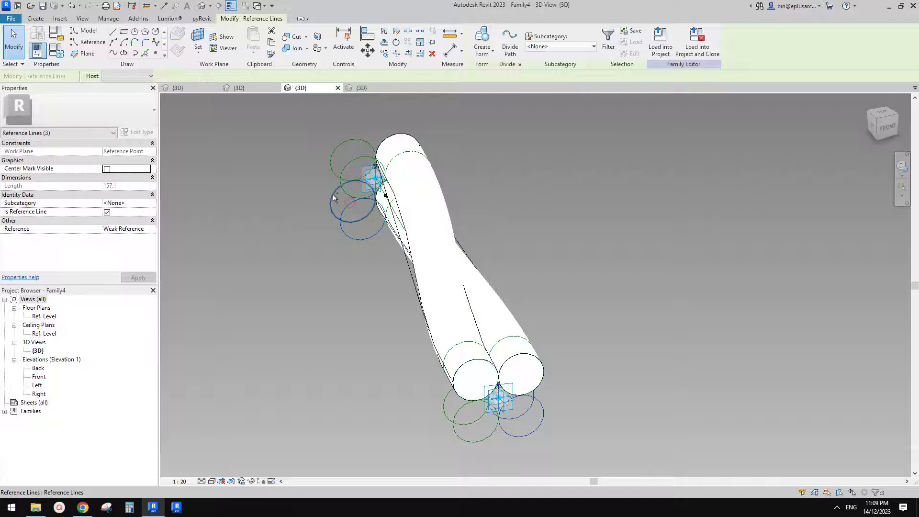
left_click(481, 36)
- Create the fourth solid strand through the four remaining unused circles at both ends of the segment
left_click(356, 161)
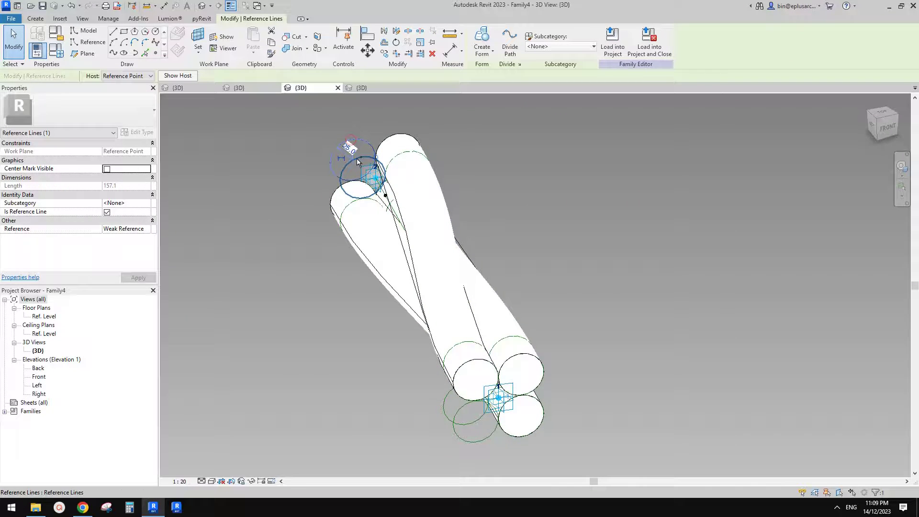
left_click(333, 155, "ctrl")
left_click(445, 406, "ctrl")
left_click(457, 434, "ctrl")
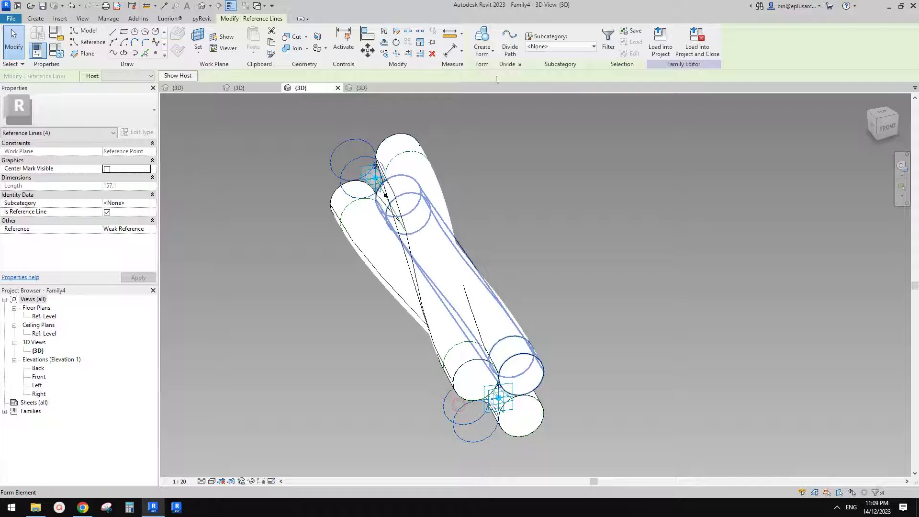
left_click(481, 36)
- Display the family in a shaded style and examine how the four curved strands twist around each other
middle_click_drag(558, 230, 382, 349, "shift")
scroll(490, 306, "up", 1)
left_click(457, 307)
left_click(614, 255)
middle_click_drag(510, 296, 555, 295)
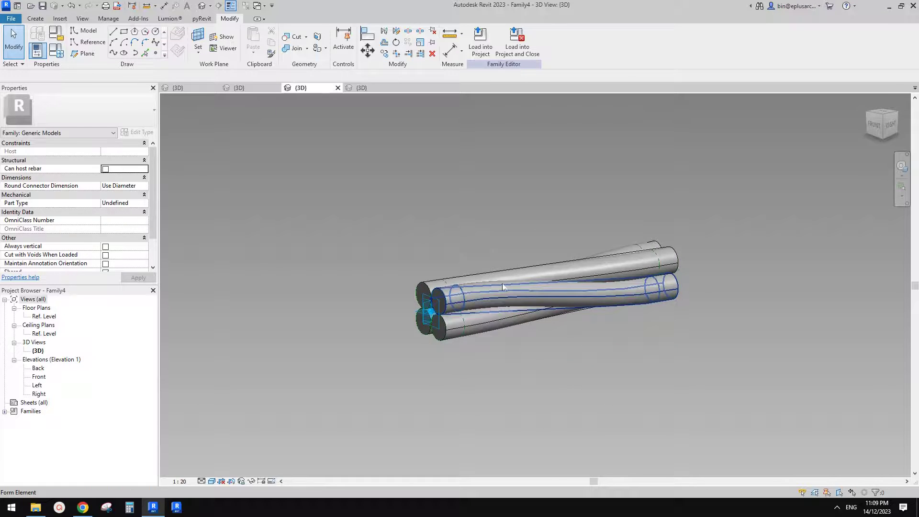
- Load the four-strand segment family into Family5, overwriting the existing version, and display the repeated rope in a shaded style
middle_click_drag(503, 286, 489, 163, "shift")
left_click(480, 42)
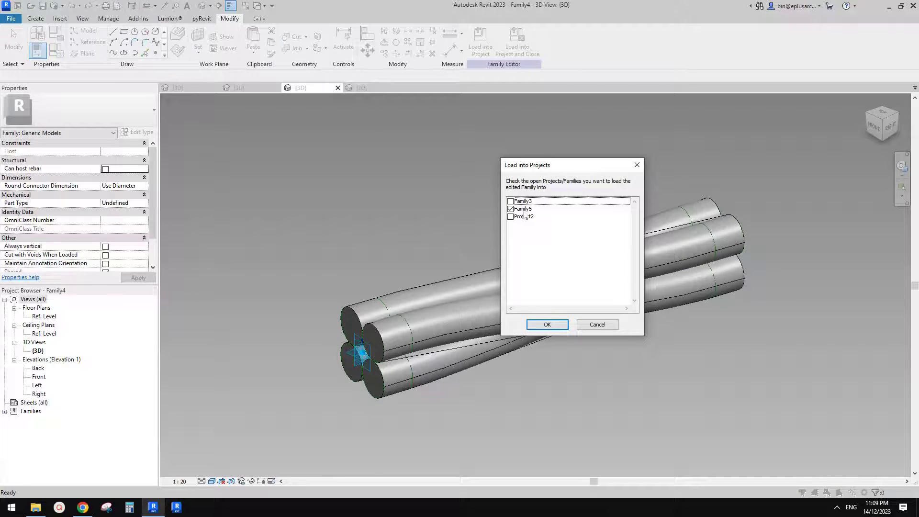
left_click(555, 324)
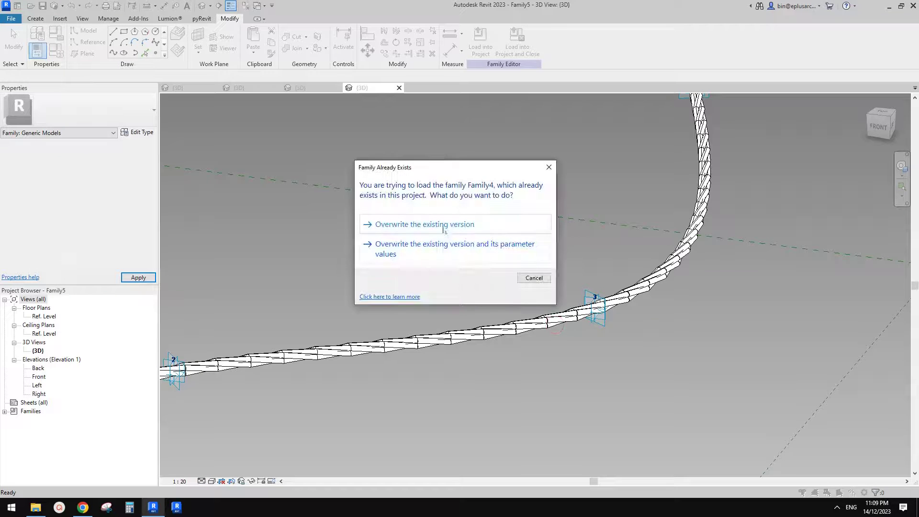
left_click(445, 224)
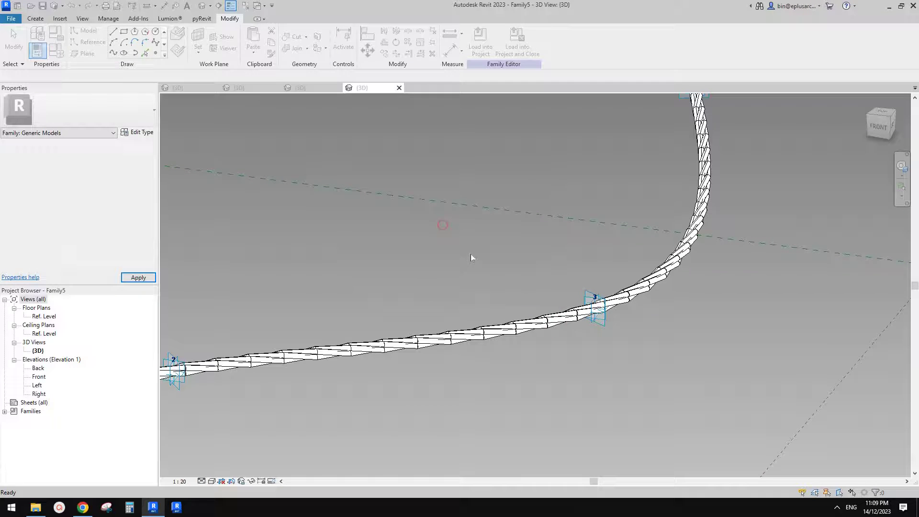
mouse_move(556, 355)
middle_mouse_down()
mouse_move(590, 310)
mouse_move(570, 272)
mouse_move(535, 263)
mouse_move(794, 299)
mouse_move(598, 330)
middle_mouse_up()
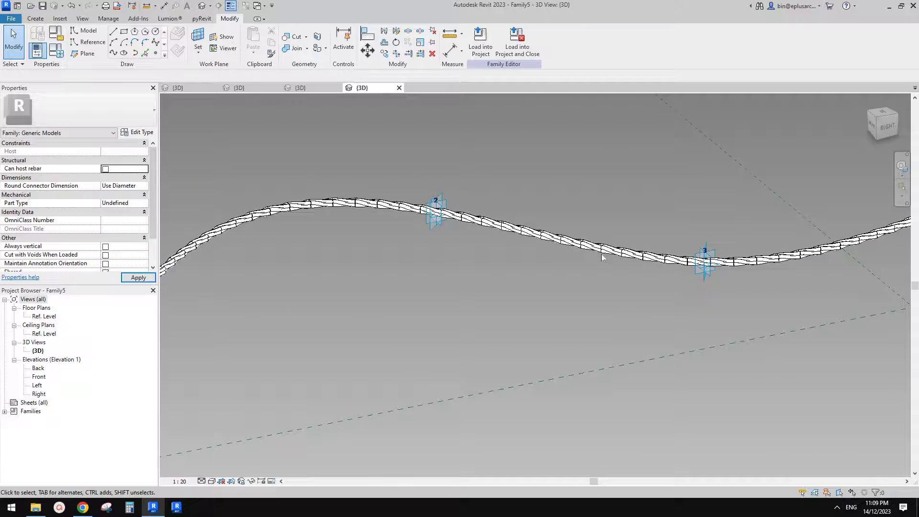
scroll(615, 244, "up", 6)
middle_click_drag(616, 244, 732, 322, "shift")
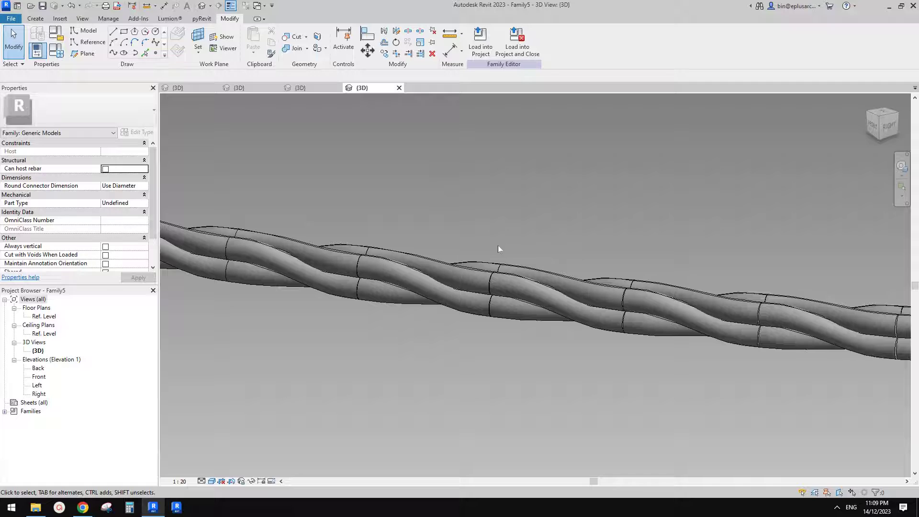
- Set the sl type parameter of the repeated segments to 10
left_click_drag(518, 286, 518, 237)
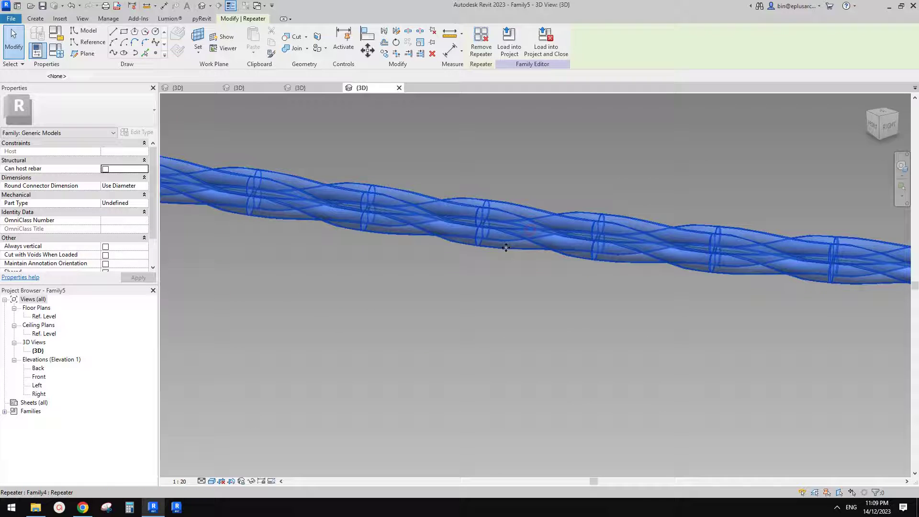
scroll(506, 248, "up", 3)
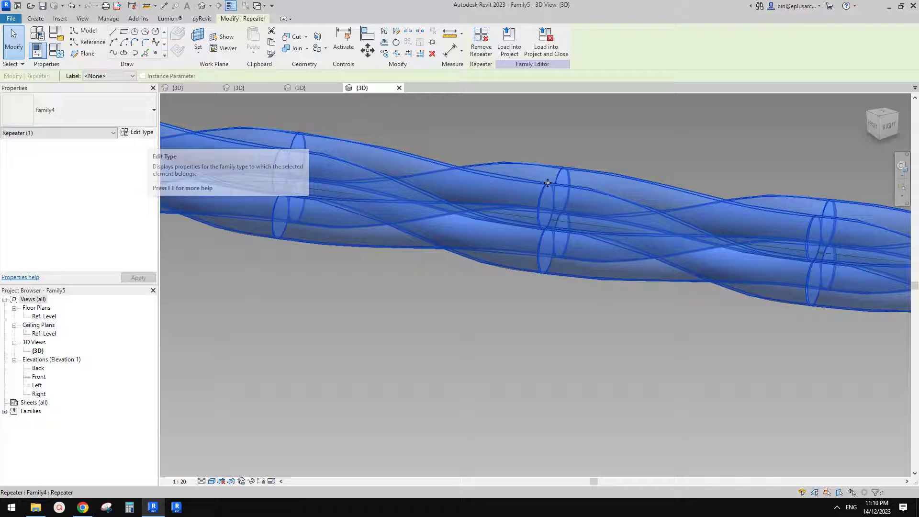
left_click(146, 135)
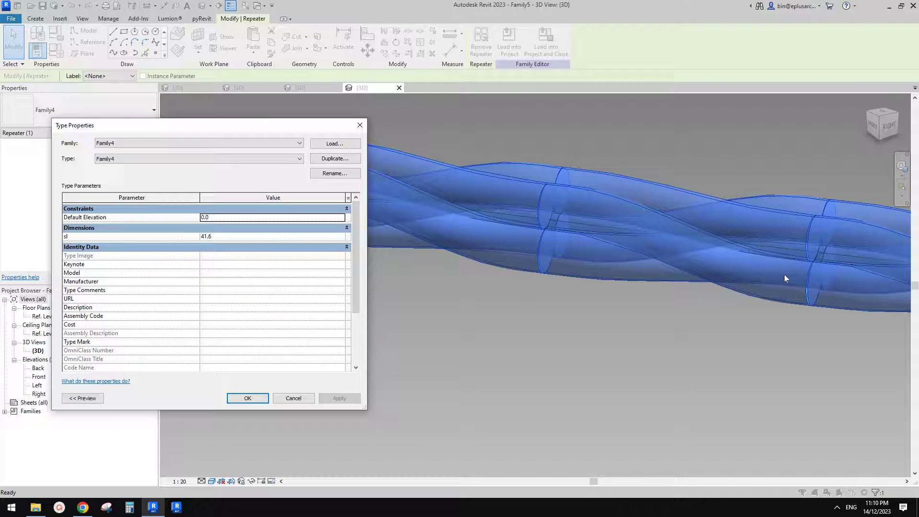
left_click(232, 237)
type("10")
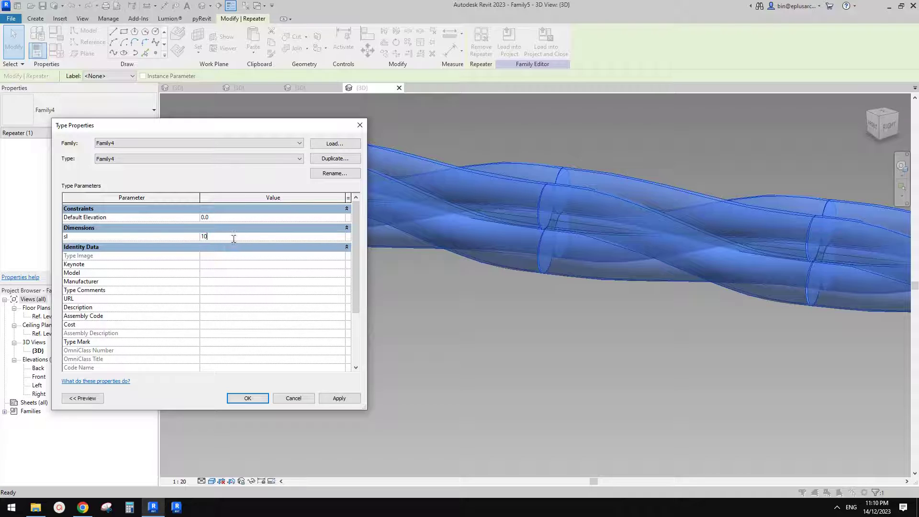
left_click(338, 399)
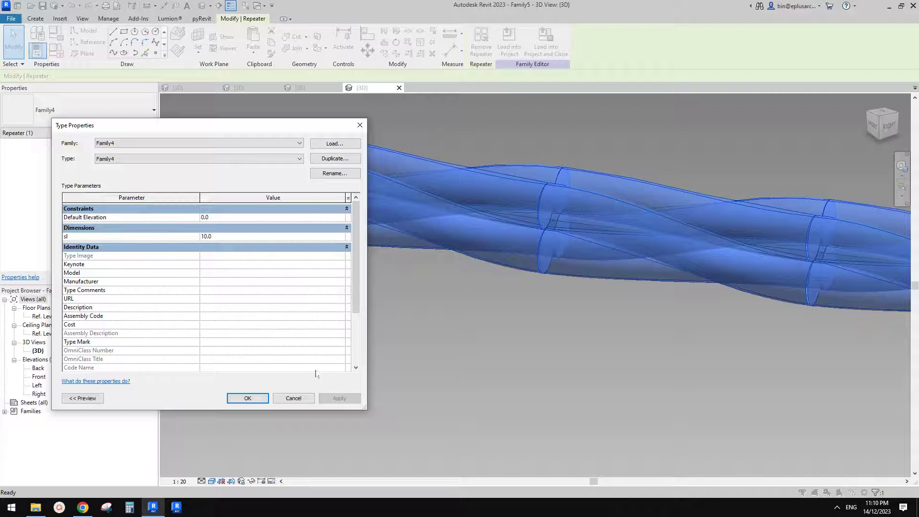
left_click(248, 398)
left_click(540, 285)
mouse_move(539, 285)
middle_mouse_down("shift")
mouse_move(607, 312)
mouse_move(597, 189)
mouse_move(594, 213)
mouse_move(627, 262)
mouse_move(598, 228)
middle_mouse_up("shift")
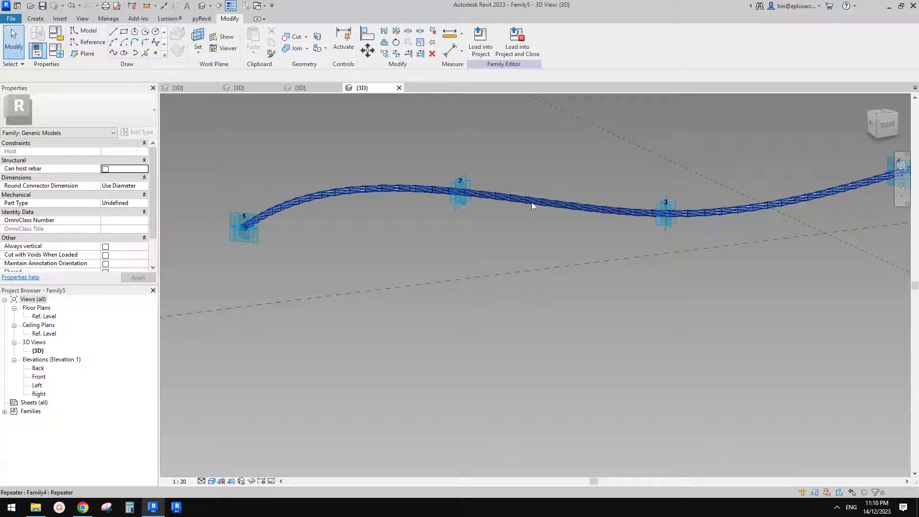
scroll(628, 212, "up", 2)
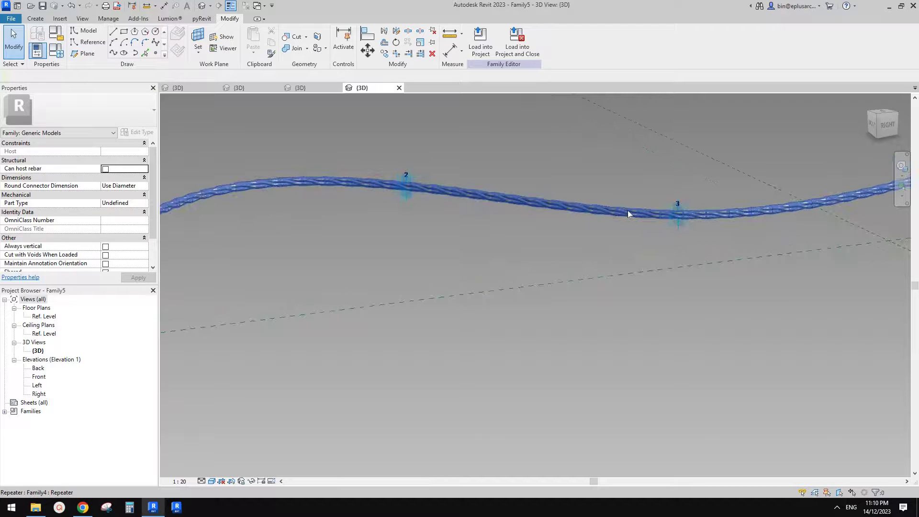
- Temporarily hide the rope repeater and associate the divided path's Minimum Distance with a new instance parameter named L
left_click(627, 212)
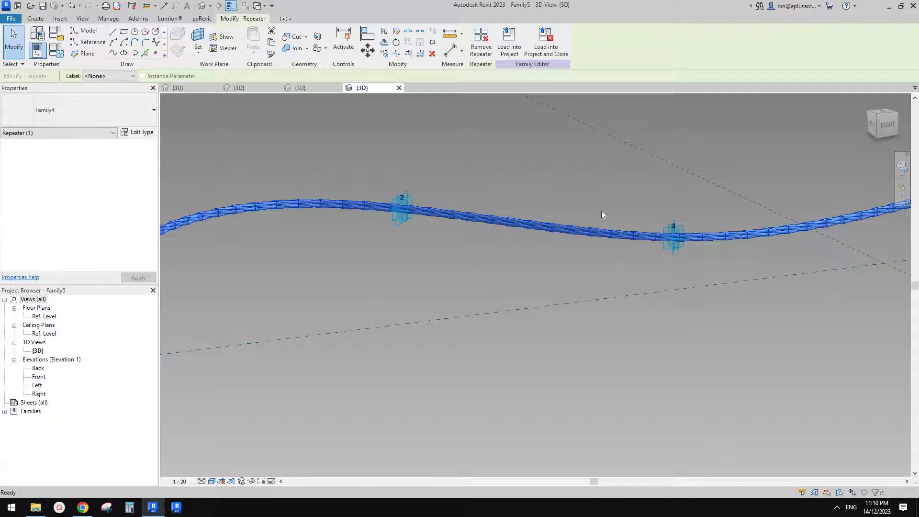
key("h")
key("h")
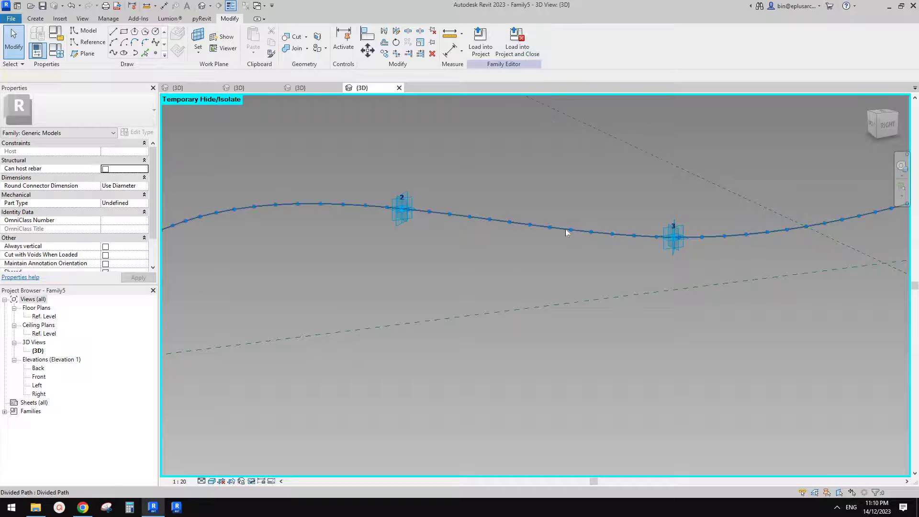
left_click(565, 229)
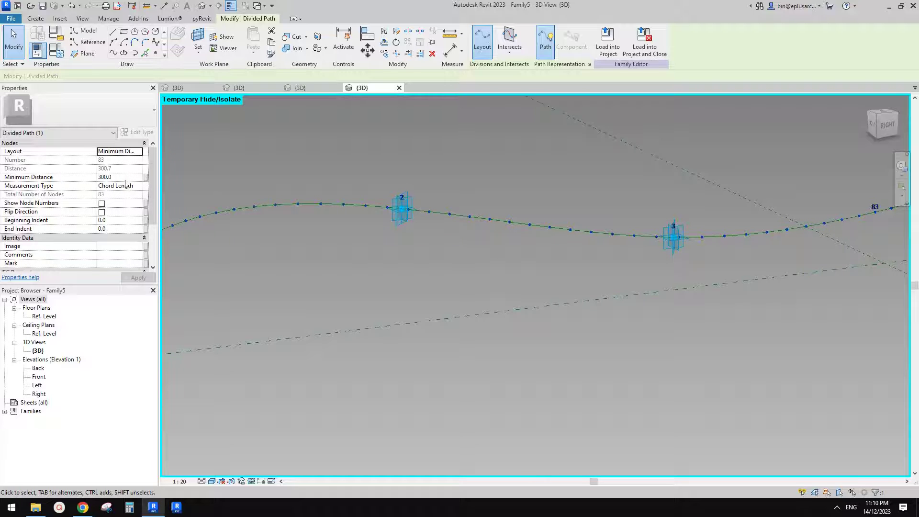
left_click(146, 177)
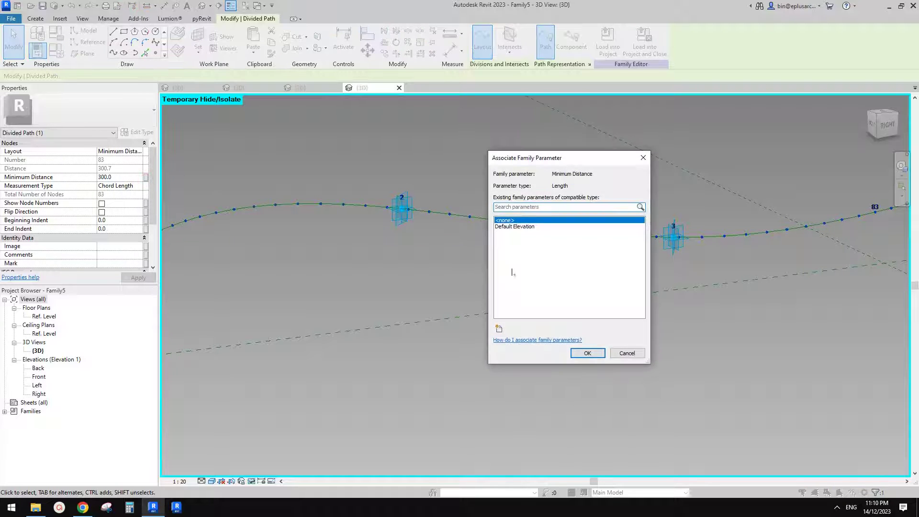
left_click(498, 328)
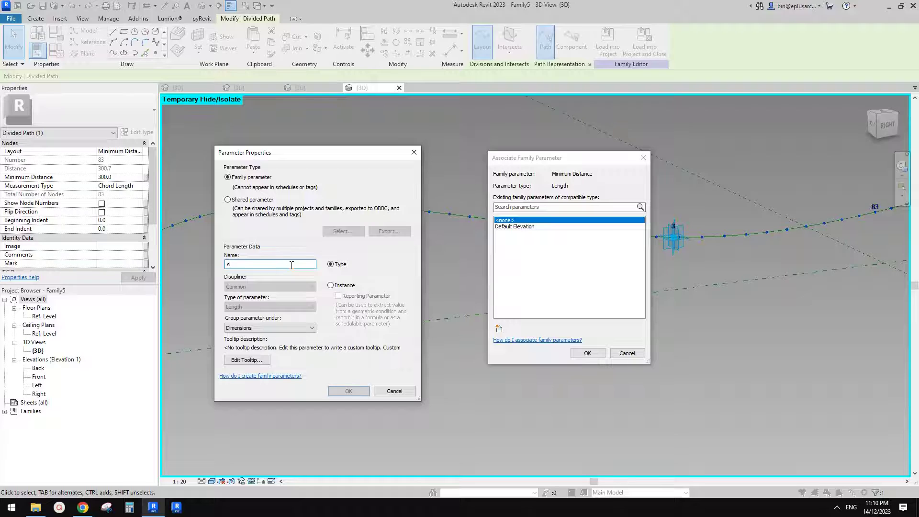
type("lx")
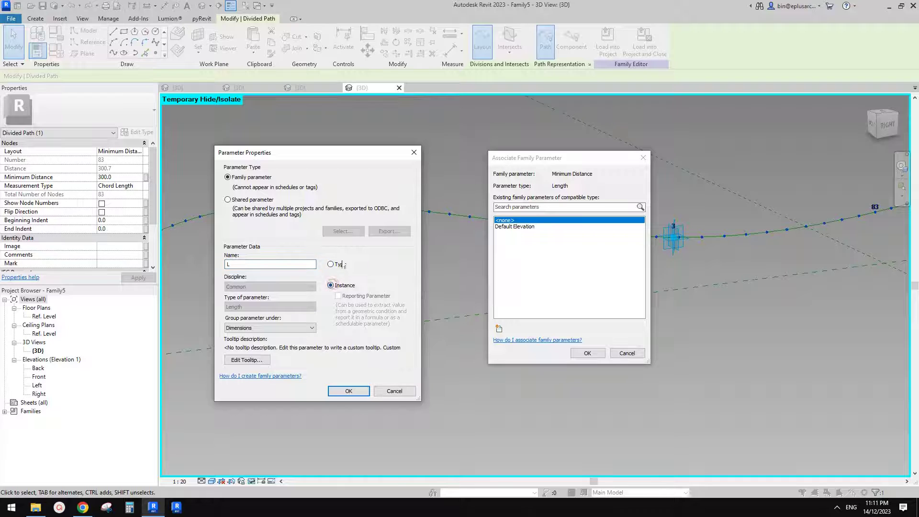
left_click(348, 391)
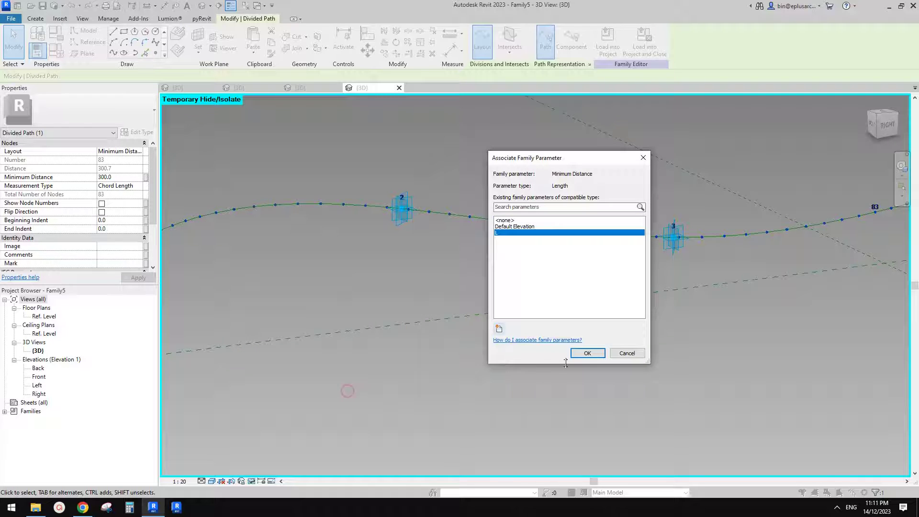
left_click(587, 352)
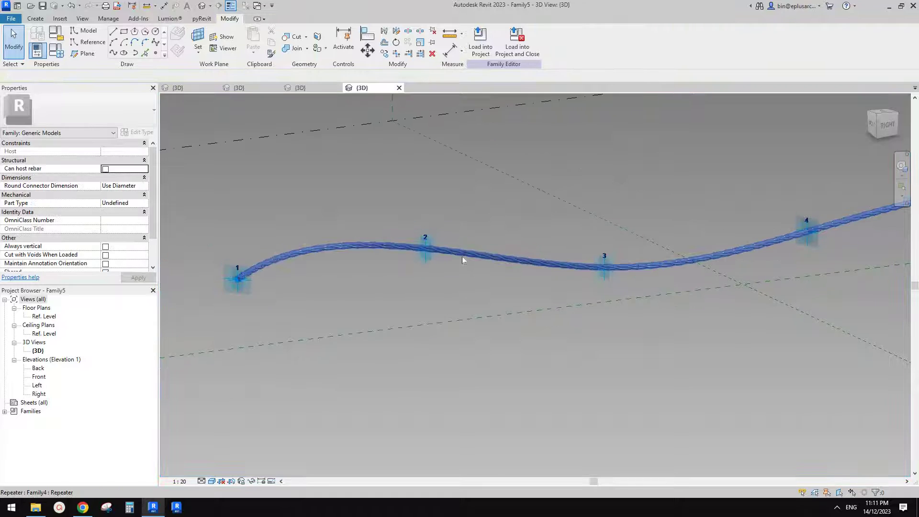
- Load the rope family into Project2 only
scroll(462, 260, "up", 2)
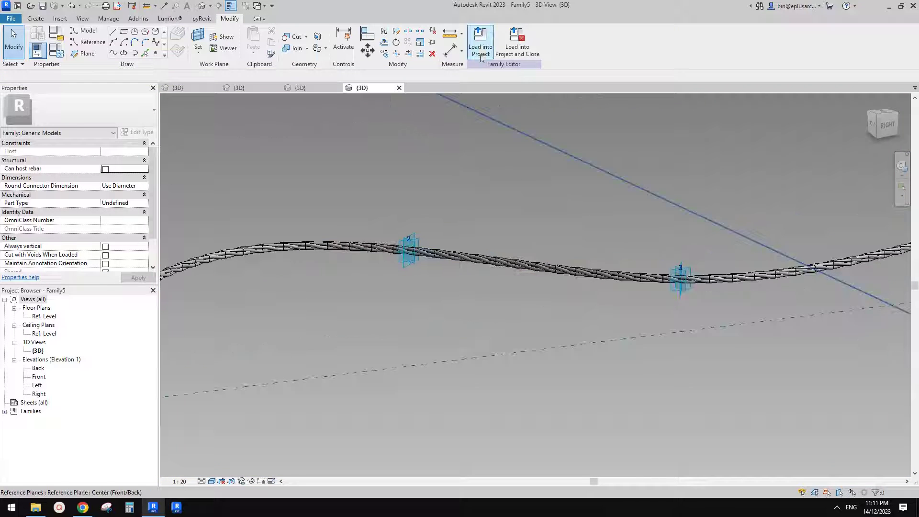
left_click(481, 40)
left_click(510, 217)
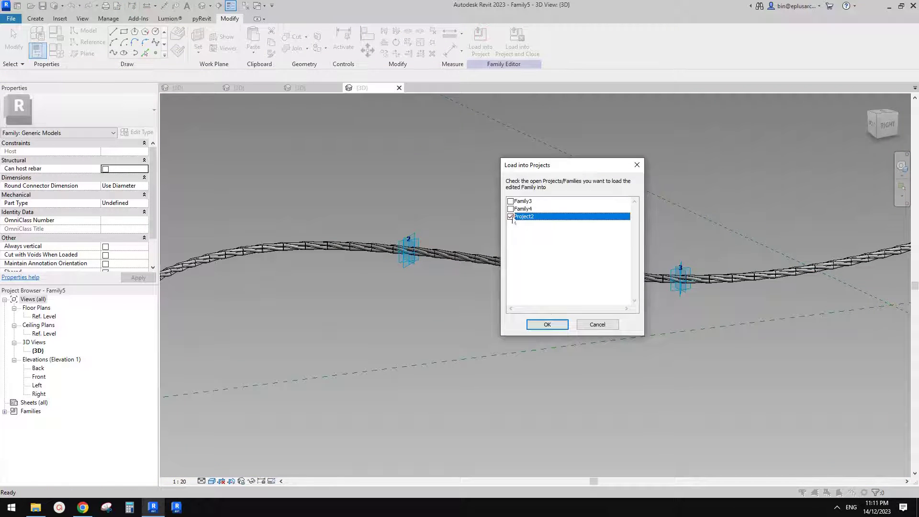
left_click(550, 324)
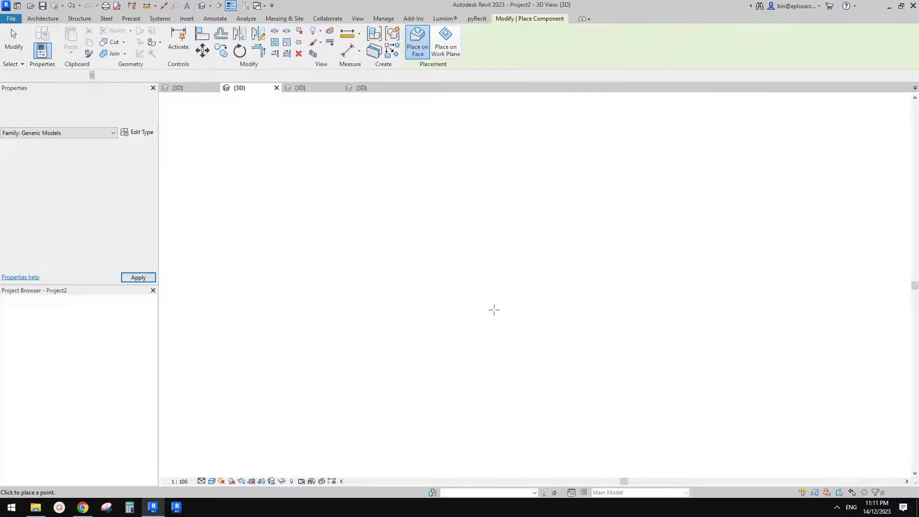
- Place an instance of the rope family with its first point on the face of the brick wall
scroll(543, 281, "up", 3)
middle_click_drag(543, 281, 543, 363)
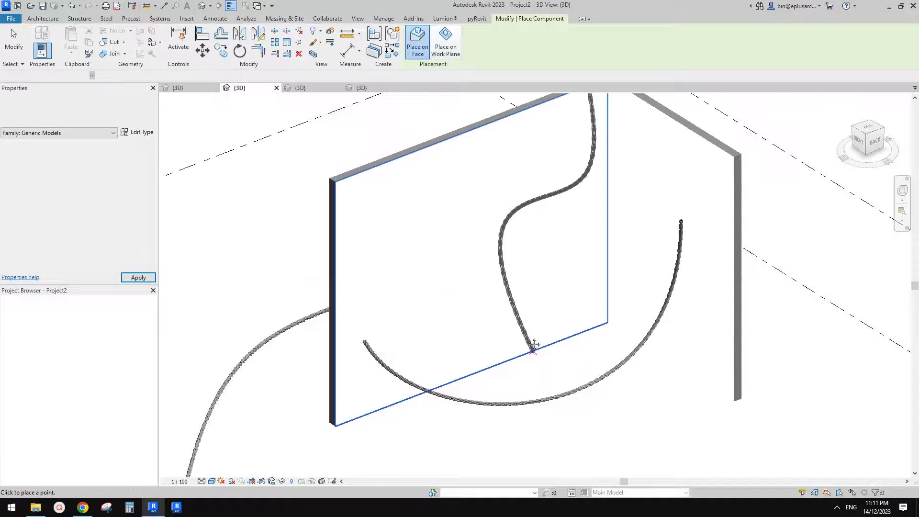
left_click(412, 318)
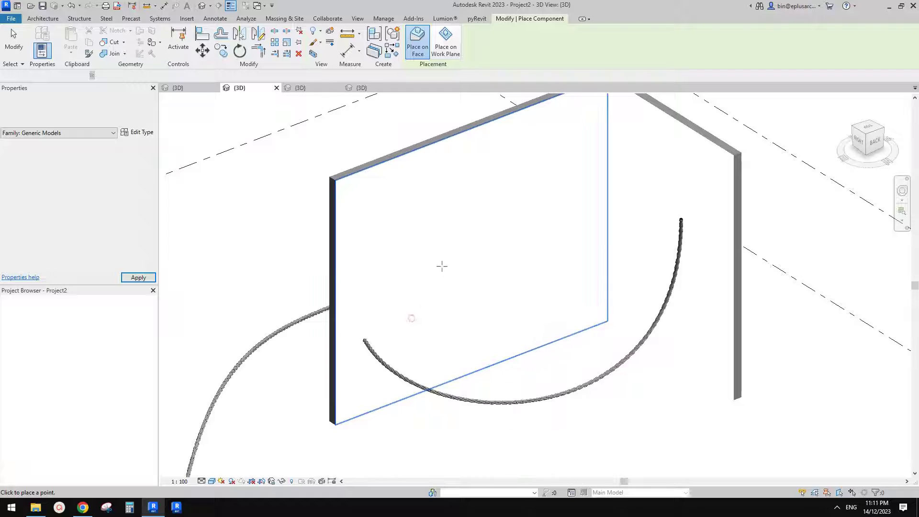
left_click(443, 265)
left_click(494, 225)
left_click(658, 168)
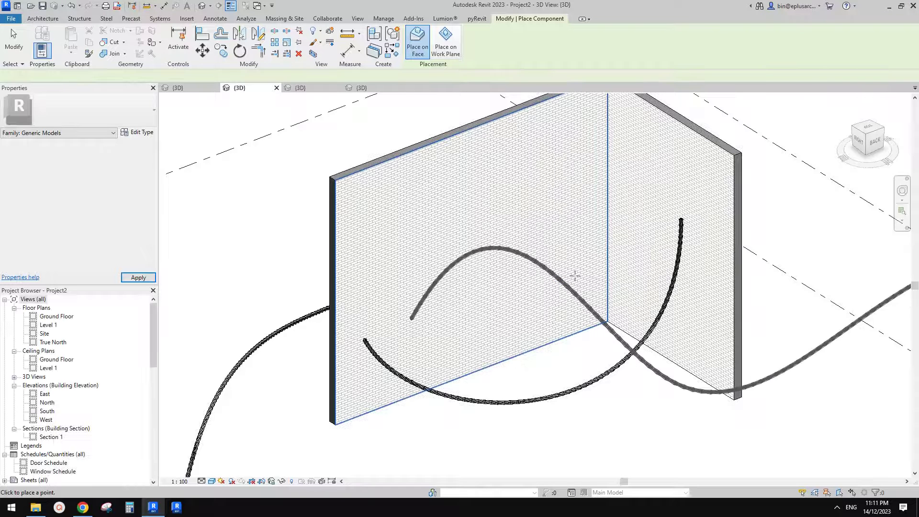
key("Escape")
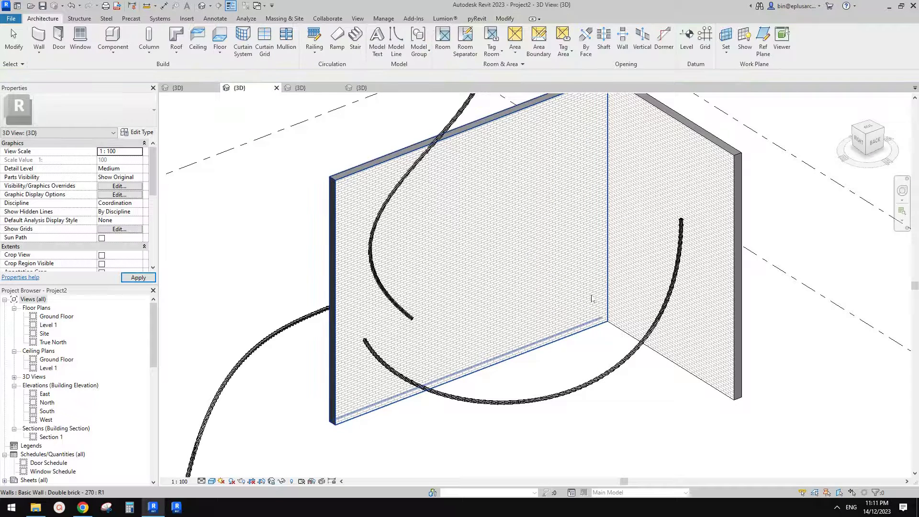
- Create a similar rope from the placed instance, running in a wave across the brick wall face
scroll(587, 291, "down", 3)
middle_click_drag(586, 300, 609, 375)
scroll(589, 317, "down", 2)
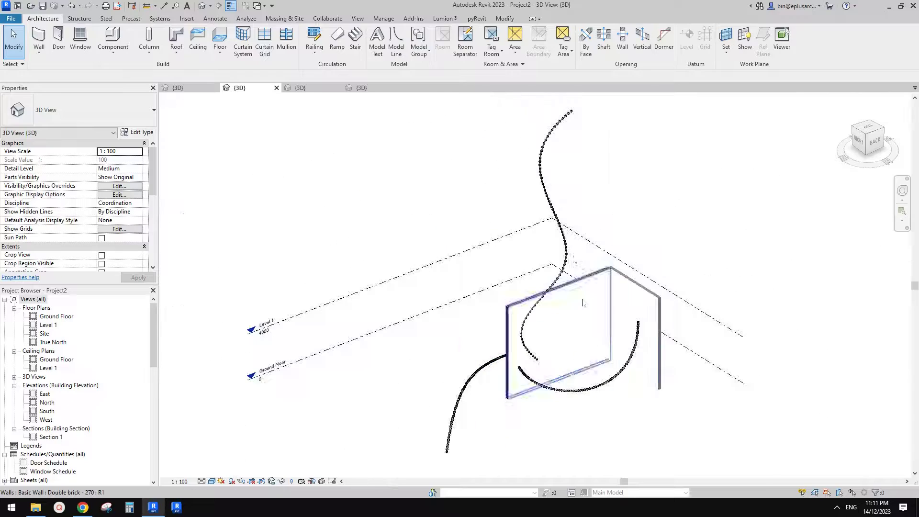
left_click(566, 246)
middle_click_drag(646, 282, 582, 301, "shift")
scroll(565, 371, "up", 3)
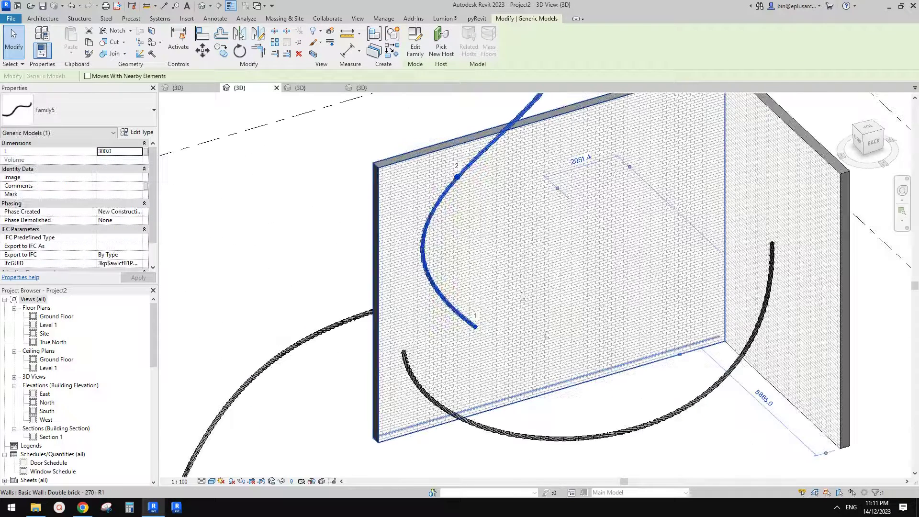
key("Escape")
middle_click_drag(505, 334, 483, 395)
left_click(511, 162)
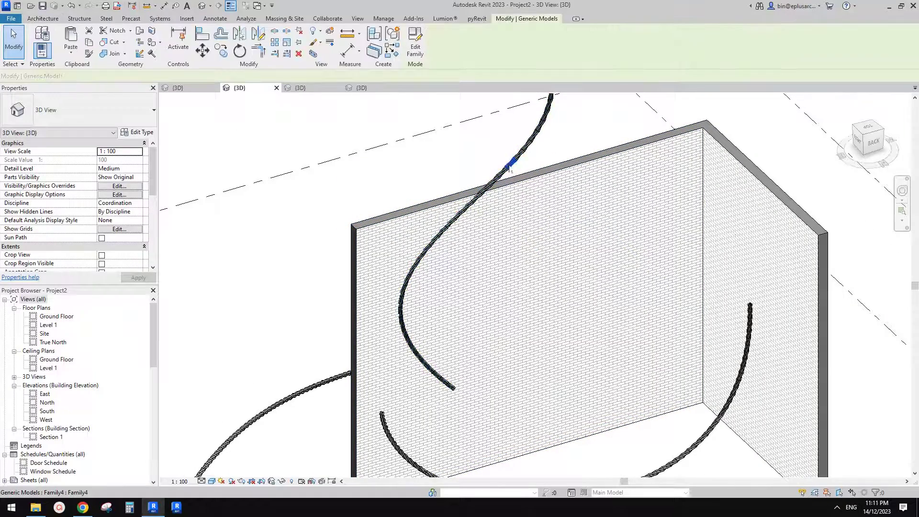
key("Escape")
left_click(523, 156)
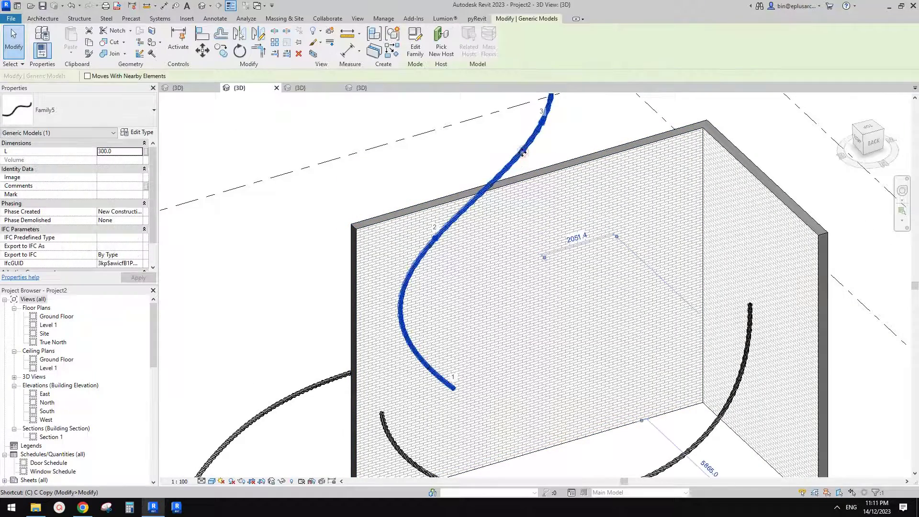
key("c")
key("s")
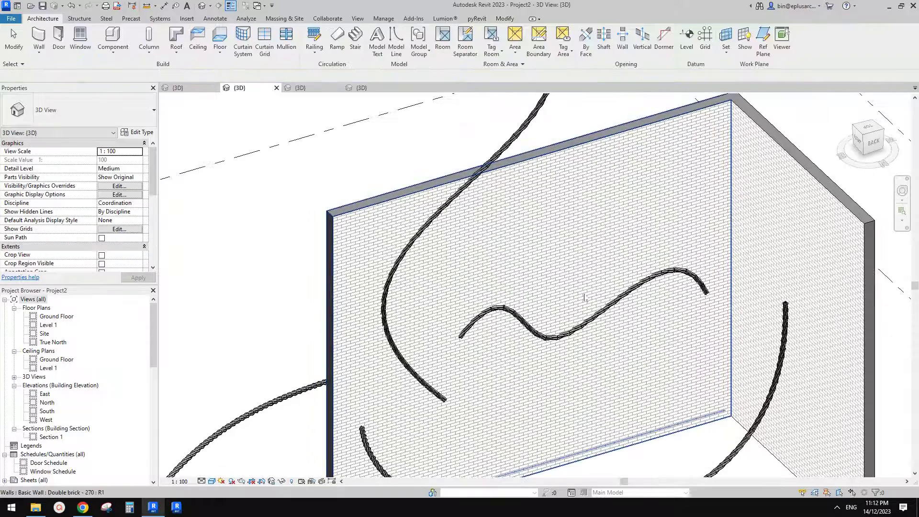
- Move adaptive point 3 of the wavy rope away from its place on the wall
left_click(630, 293)
mouse_move(630, 295)
middle_mouse_down("shift")
mouse_move(728, 311)
mouse_move(493, 369)
mouse_move(555, 344)
mouse_move(554, 306)
mouse_move(554, 319)
mouse_move(642, 330)
mouse_move(613, 291)
middle_mouse_up("shift")
key("Escape")
left_click(576, 327)
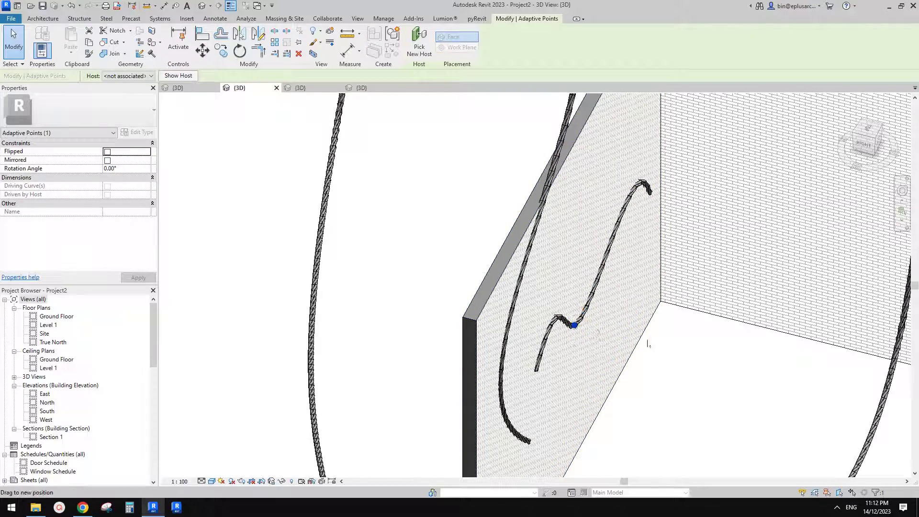
left_click_drag(600, 324, 652, 339)
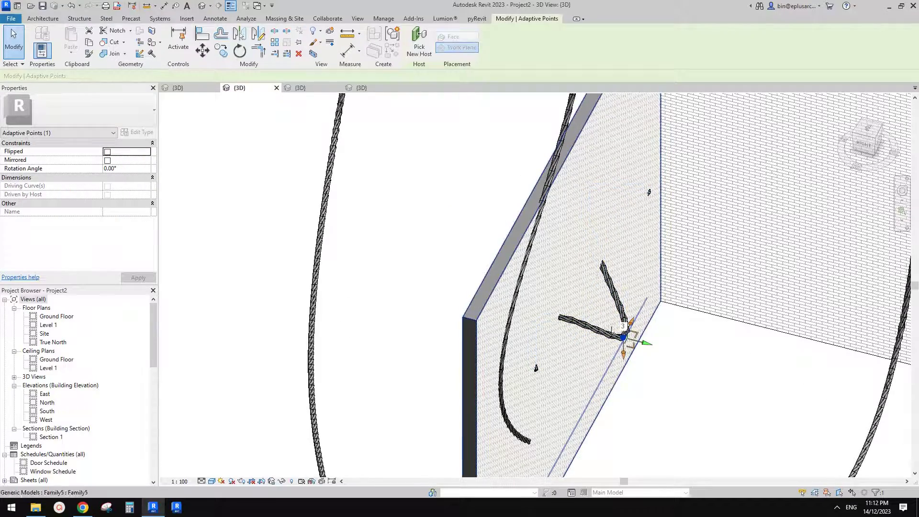
middle_click_drag(652, 338, 593, 325, "shift")
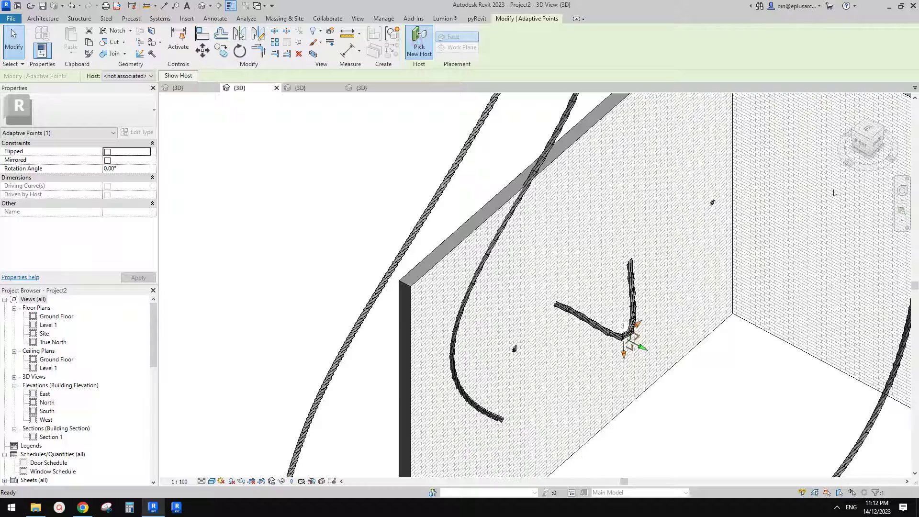
- Temporarily isolate the wavy rope in the 3D view, hiding the walls and the other ropes
left_click(807, 211)
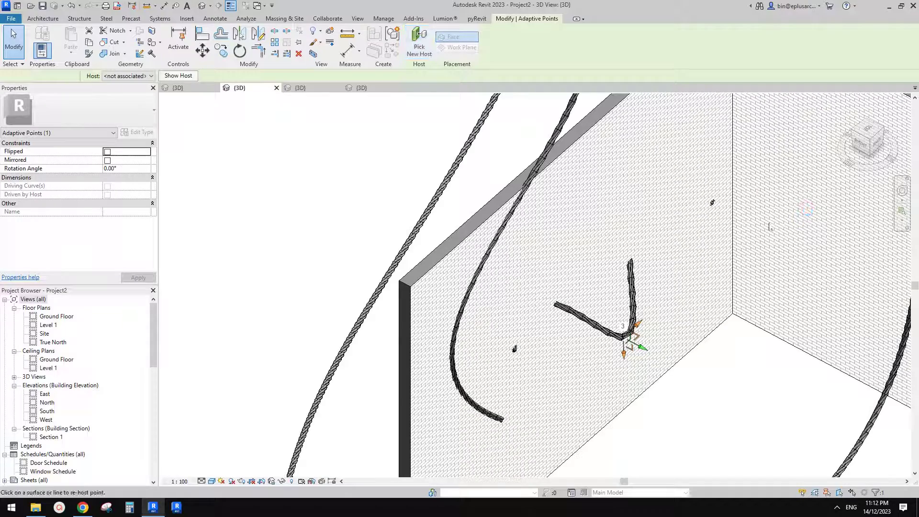
scroll(795, 204, "down", 1)
middle_click_drag(746, 250, 692, 257)
left_click(713, 225)
middle_click_drag(713, 225, 669, 270)
key("h")
key("i")
key("Escape")
- Examine the isolated rope's sharp bends, strand twist and open ends from several angles
scroll(616, 292, "up", 4)
middle_click_drag(616, 291, 755, 277, "shift")
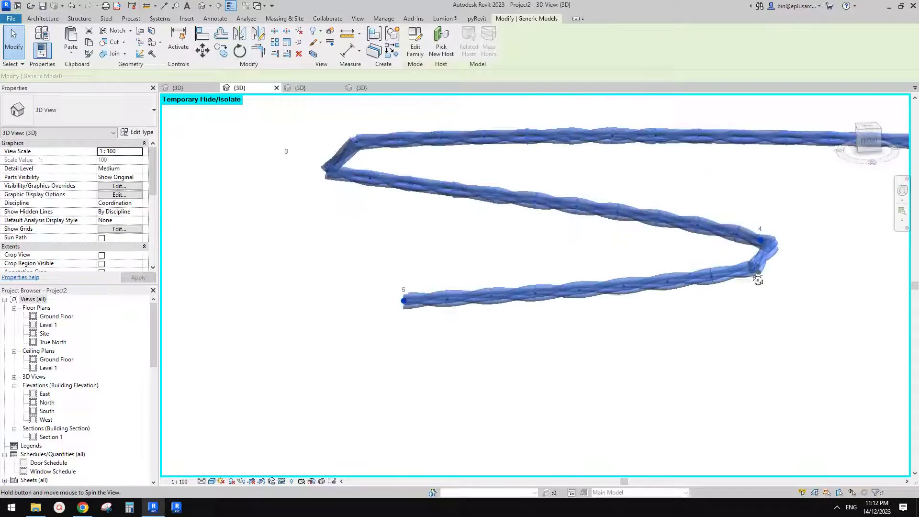
left_click(741, 304)
middle_click_drag(746, 318, 701, 317, "shift")
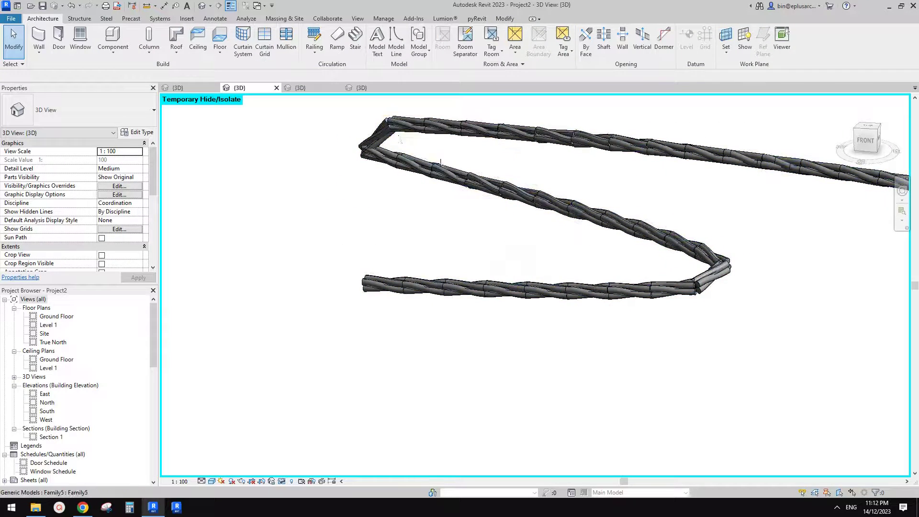
middle_click_drag(741, 292, 493, 246, "shift")
scroll(679, 332, "up", 5)
middle_click_drag(299, 190, 698, 303)
scroll(627, 301, "down", 3)
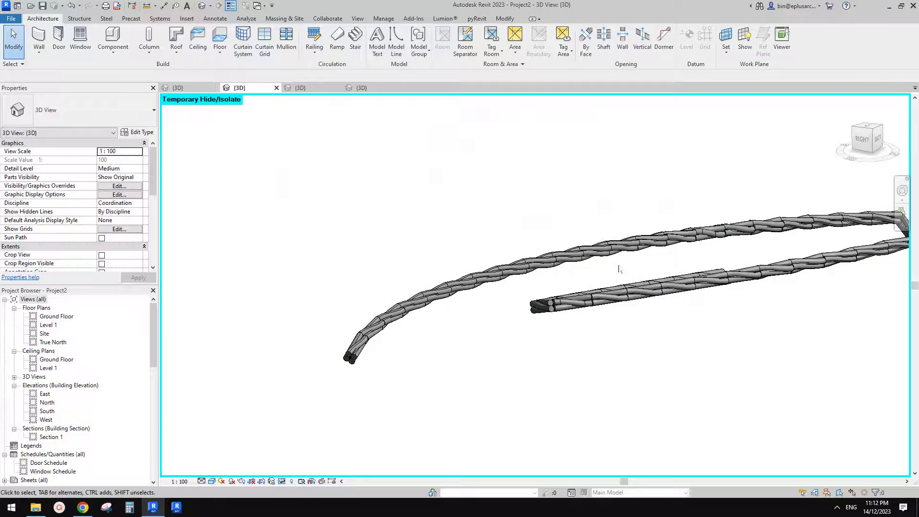
- Set the isolated rope's L dimension to 200
left_click(610, 251)
middle_click_drag(610, 251, 621, 282, "shift")
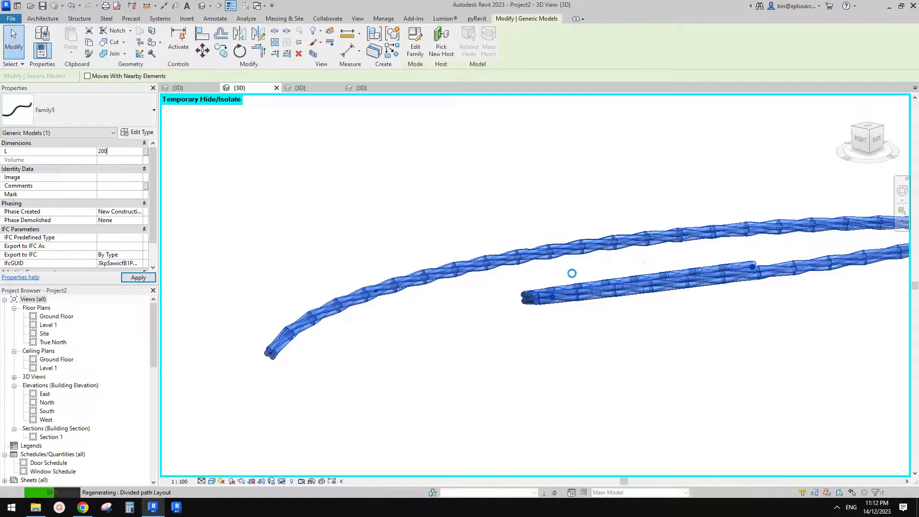
left_click(683, 353)
middle_click_drag(710, 359, 609, 335, "shift")
- Check the type properties of the whole rope family for a dimension parameter, and leave them unchanged
left_click(501, 241)
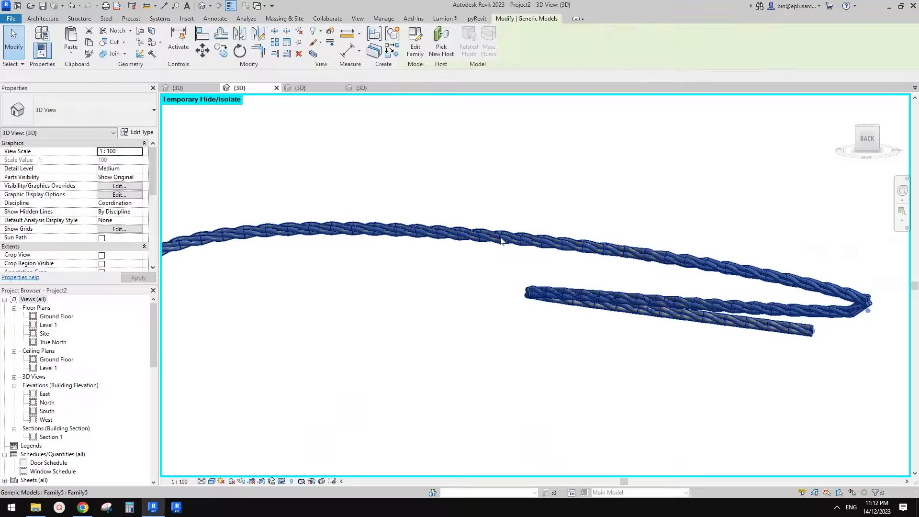
left_click(139, 133)
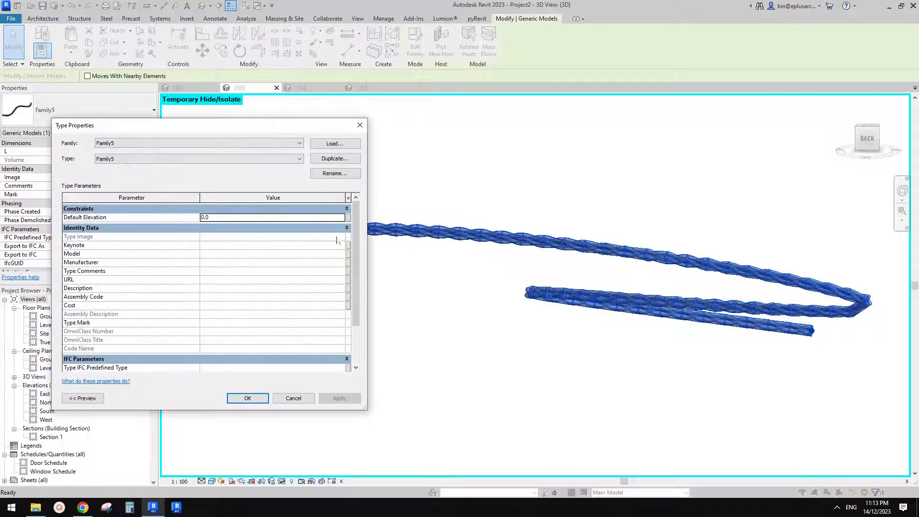
scroll(287, 280, "down", 2)
key("Escape")
scroll(457, 236, "up", 1)
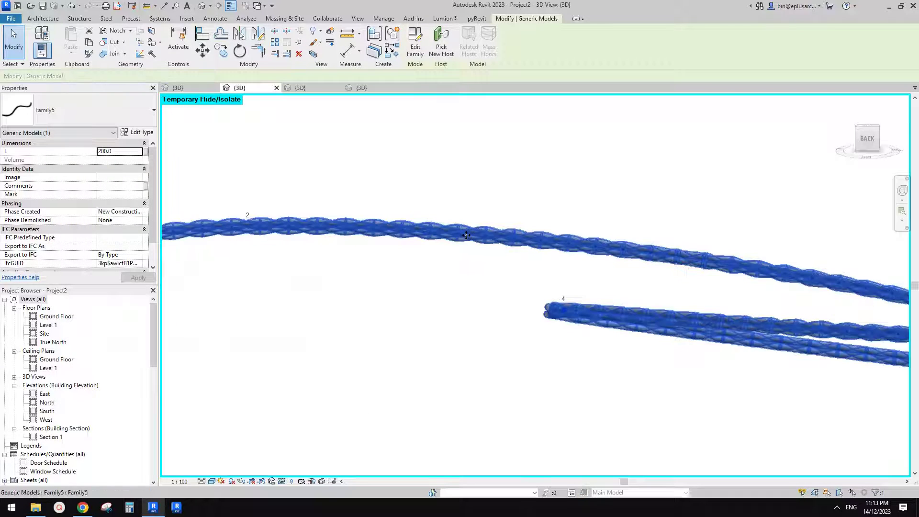
key("Escape")
- Select a single nested Family4 segment within the rope and set its type parameter sl to 30
left_click(455, 234)
left_click(445, 267)
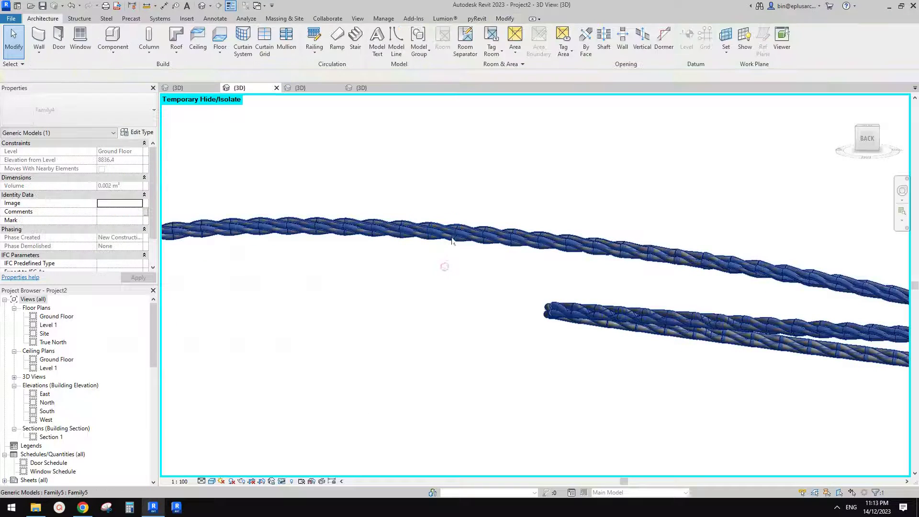
left_click(452, 237)
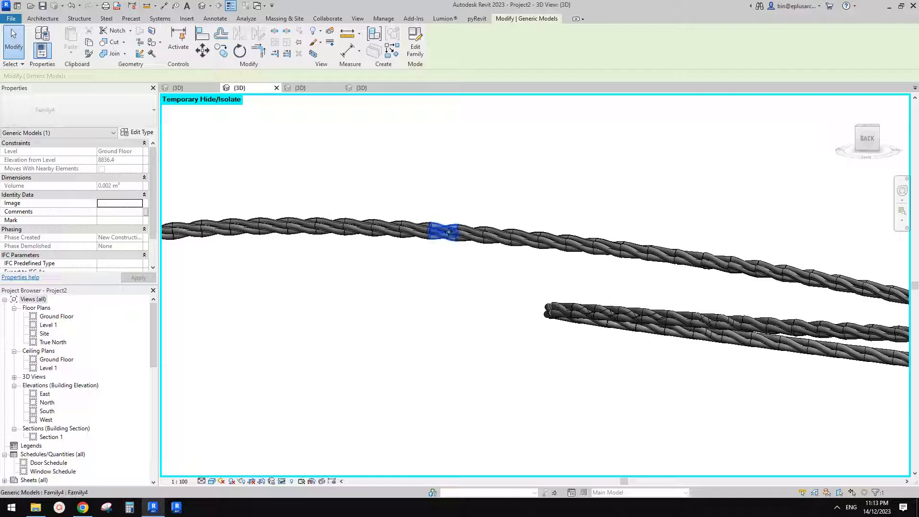
left_click(144, 137)
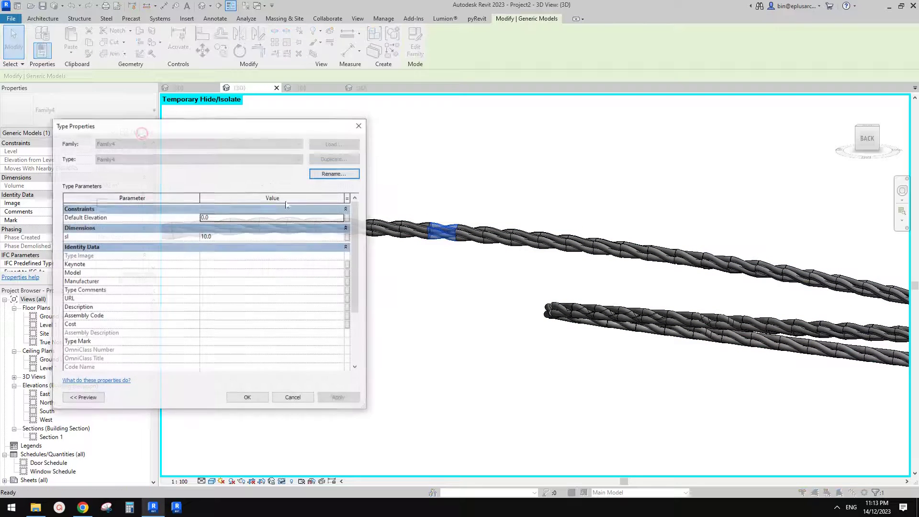
scroll(187, 233, "down", 1)
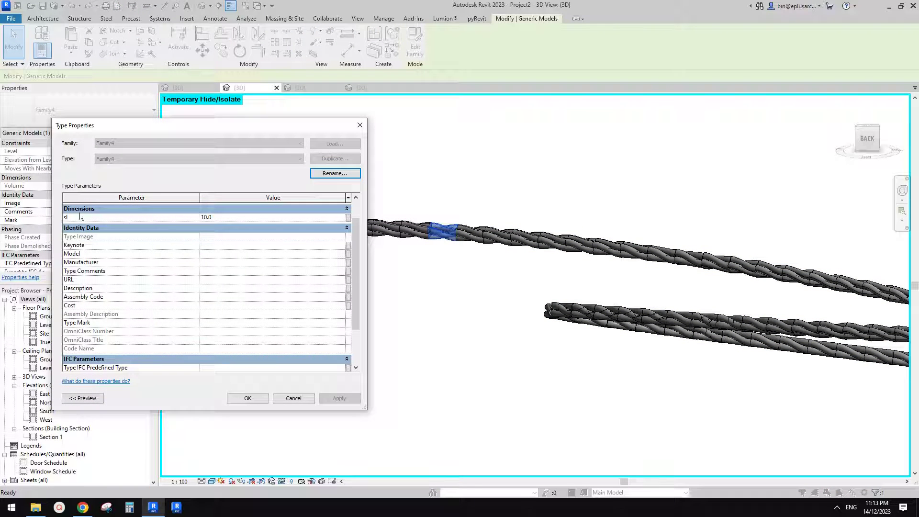
left_click(231, 218)
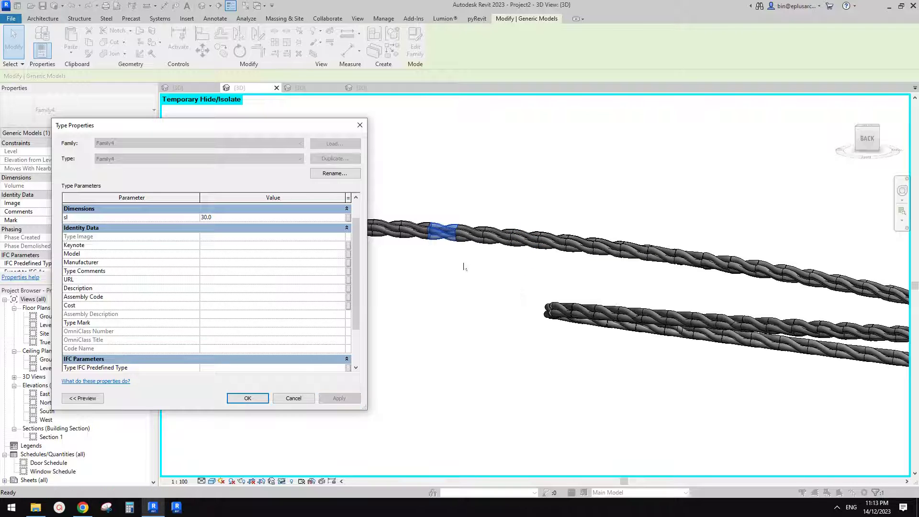
left_click(264, 397)
left_click(457, 369)
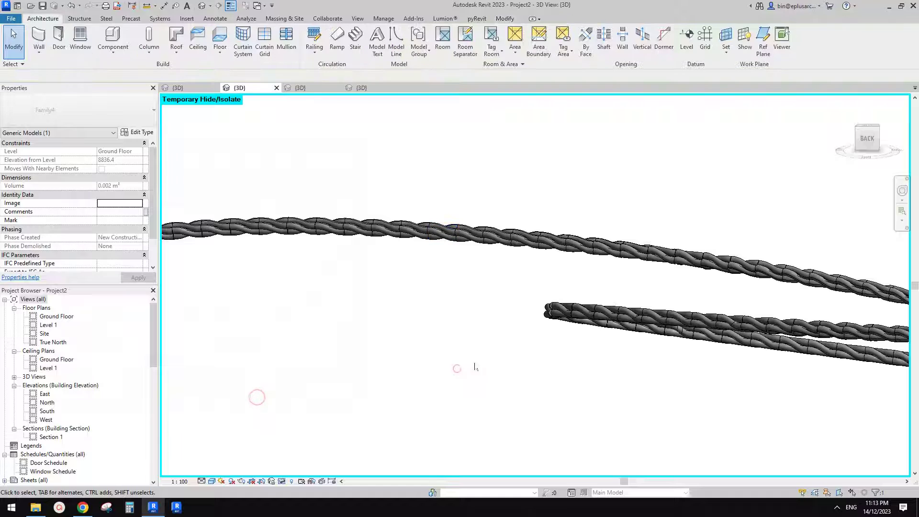
- Reset the temporary isolation to bring back the walls and the other ropes
middle_click_drag(512, 343, 708, 349, "shift")
key("h")
key("r")
- Examine the placed ropes around the brick walls, both close up and in the overall 3D view
scroll(637, 348, "up", 1)
scroll(639, 345, "down", 3)
scroll(567, 373, "up", 5)
left_click(639, 427)
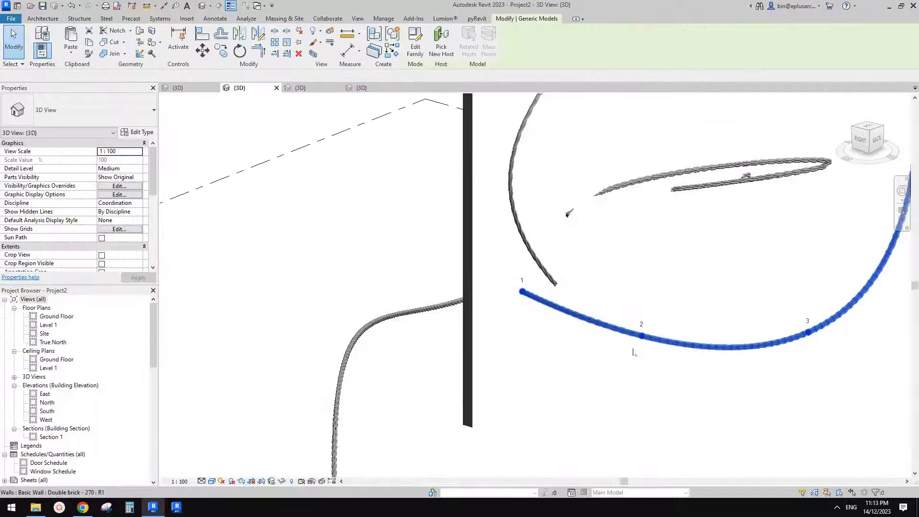
key("Escape")
scroll(634, 349, "up", 3)
middle_click_drag(636, 329, 572, 322)
middle_click_drag(798, 388, 791, 378, "shift")
scroll(736, 365, "down", 3)
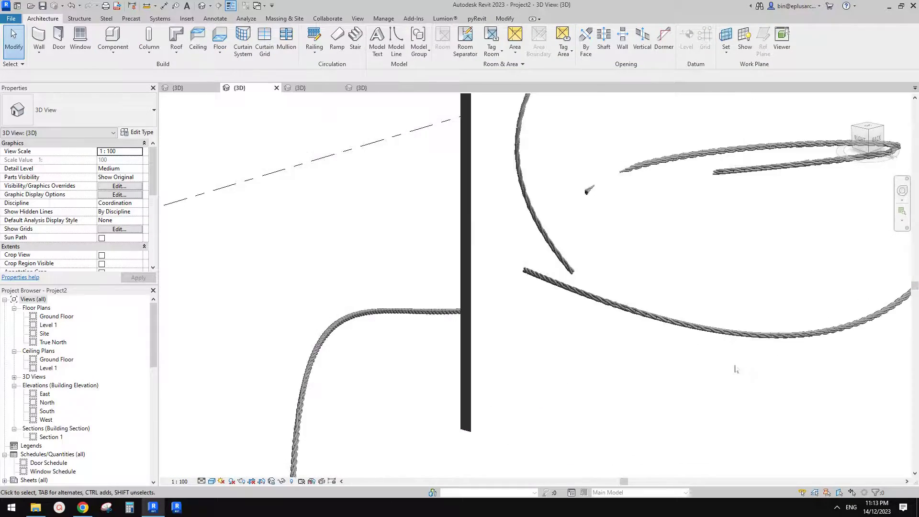
mouse_move(737, 359)
middle_mouse_down()
mouse_move(683, 372)
mouse_move(716, 399)
mouse_move(642, 388)
mouse_move(650, 375)
mouse_move(619, 376)
mouse_move(644, 350)
mouse_move(629, 351)
middle_mouse_up()
scroll(731, 383, "down", 2)
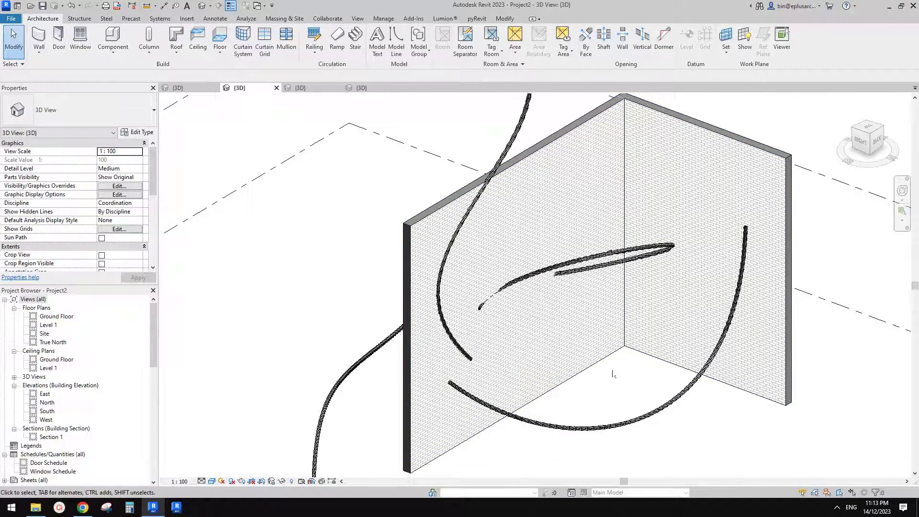
- Switch to Chrome to review the YouTube Studio comment requesting rope modelling help, and return to Revit
left_click(82, 508)
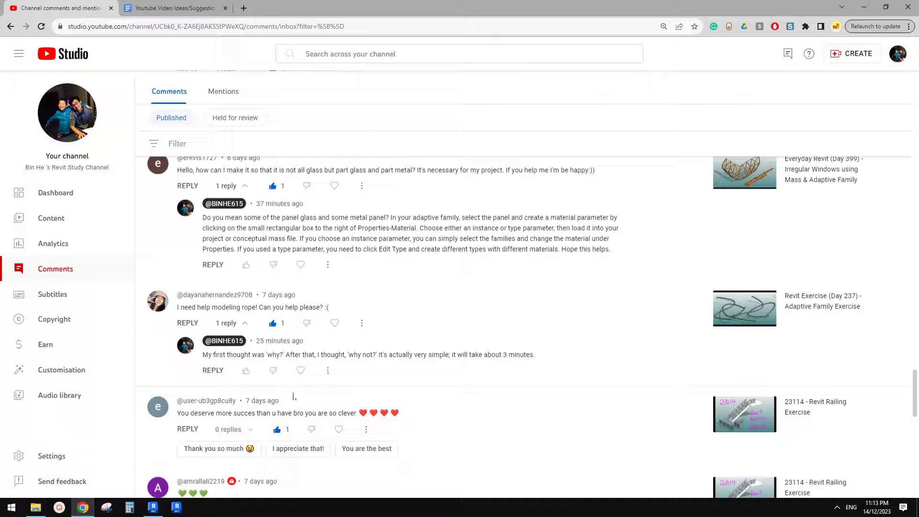
left_click(182, 10)
left_click(72, 9)
left_click(153, 507)
middle_click_drag(458, 336, 442, 336)
middle_click_drag(564, 357, 548, 356)
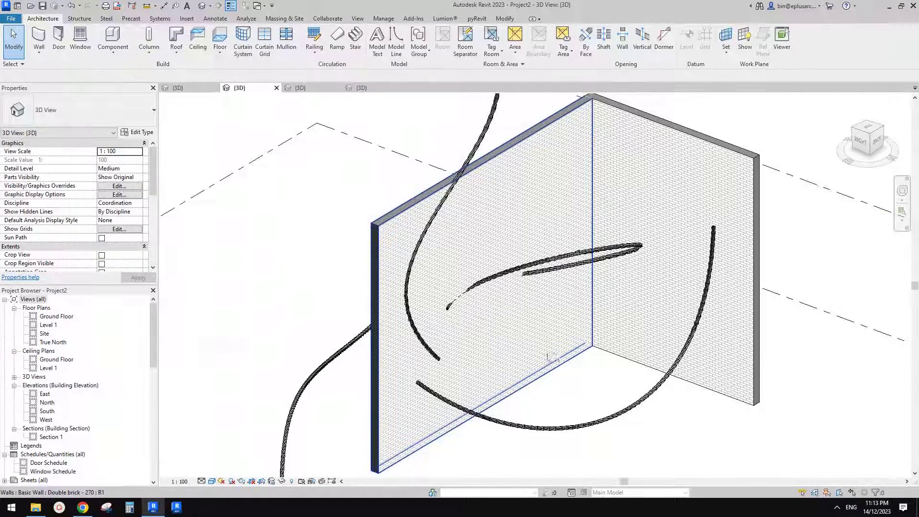